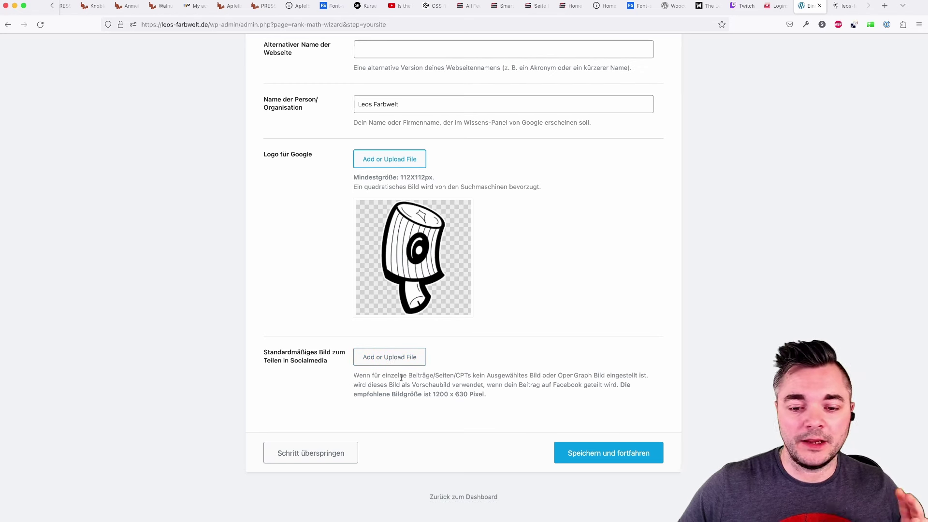
- Check the logo PNG files in Finder against the recommended 1200 x 630 pixel size for the default social media image
{"action": "left_click_drag", "start_coordinate": [430, 394], "coordinate": [470, 394]}
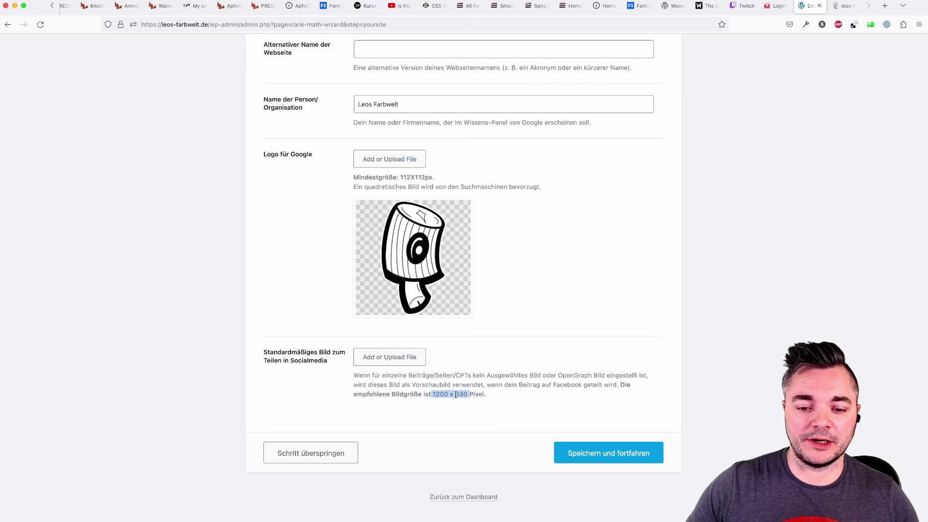
{"action": "key", "text": "super+Tab"}
{"action": "key", "text": "super+Tab"}
{"action": "key", "text": "super+Tab"}
{"action": "key", "text": "super+Tab"}
{"action": "key", "text": "super+Tab"}
{"action": "key", "text": "super+Tab"}
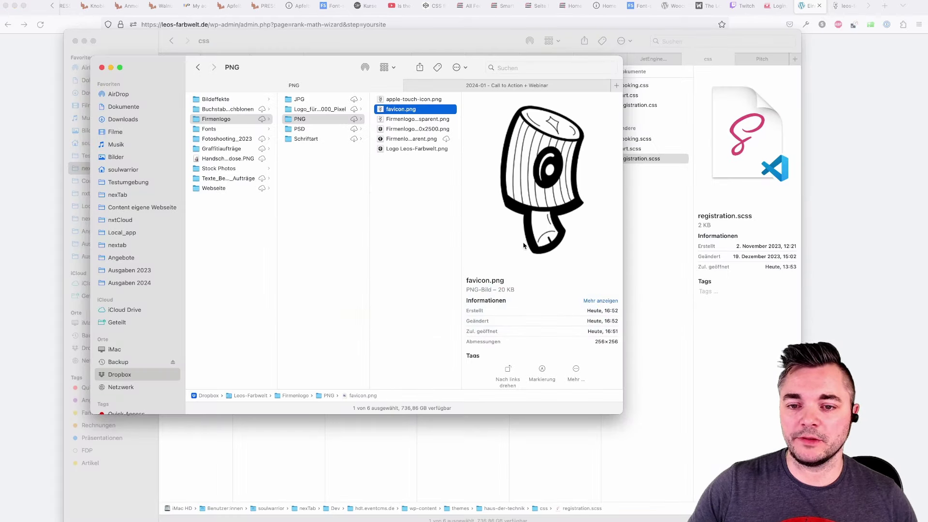
{"action": "left_click", "coordinate": [410, 120]}
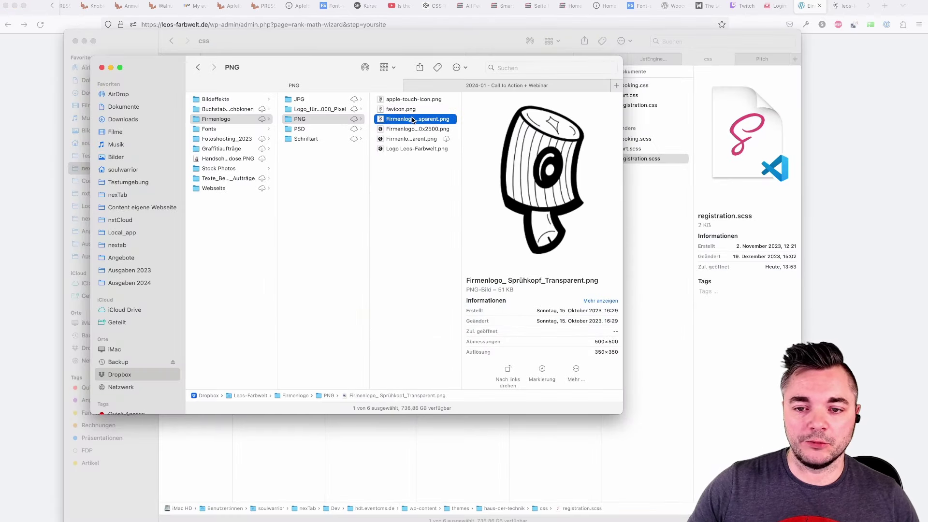
{"action": "left_click", "coordinate": [412, 130]}
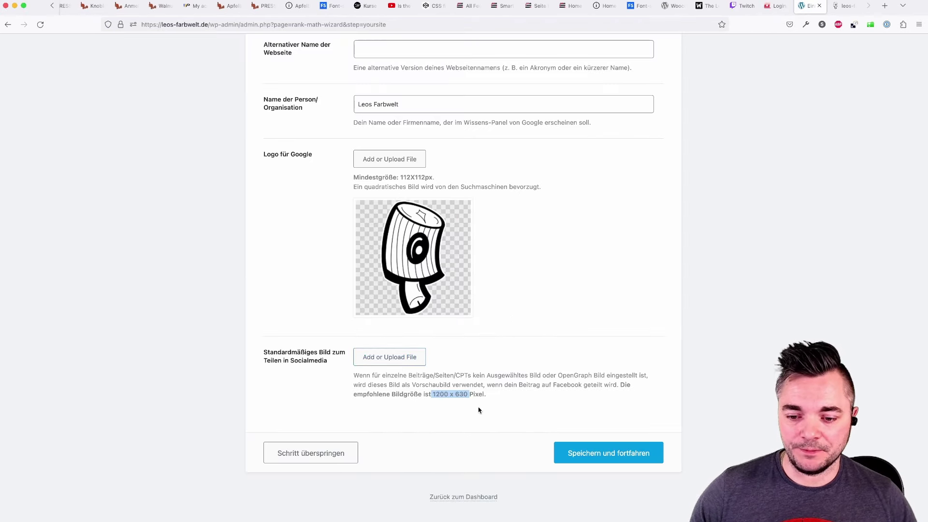
- Save the site details and connect Google services, selecting the Google account and granting Rank Math SEO the requested access
{"action": "left_click", "coordinate": [594, 457]}
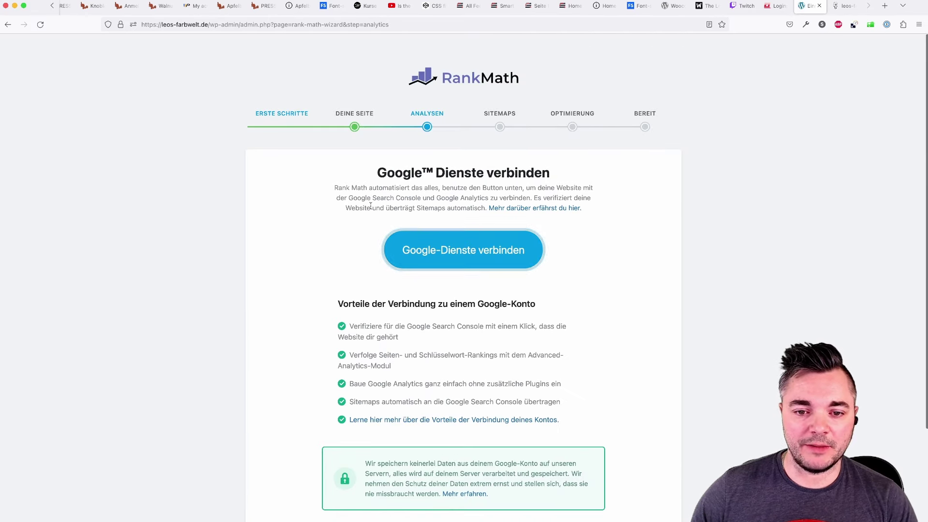
{"action": "left_click_drag", "start_coordinate": [352, 198], "coordinate": [519, 198]}
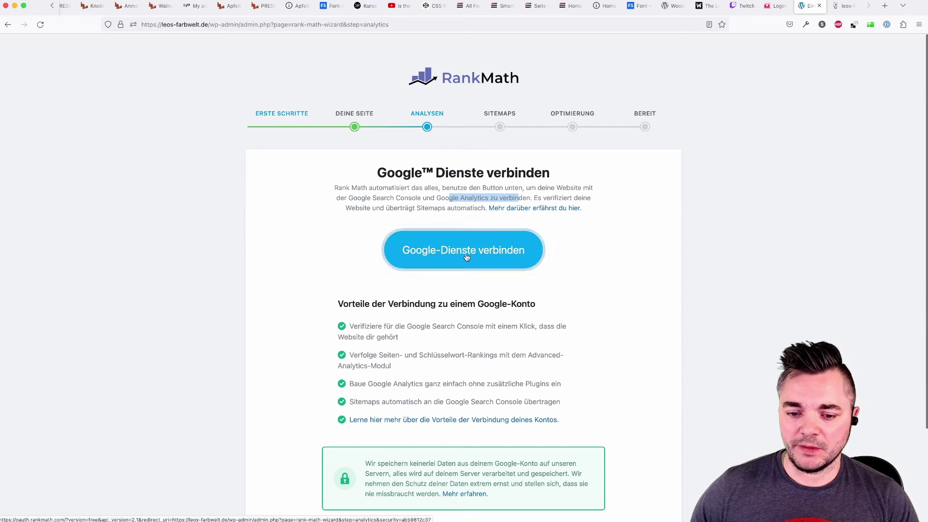
{"action": "scroll", "coordinate": [465, 264], "scroll_direction": "down", "scroll_amount": 3}
{"action": "left_click", "coordinate": [465, 188]}
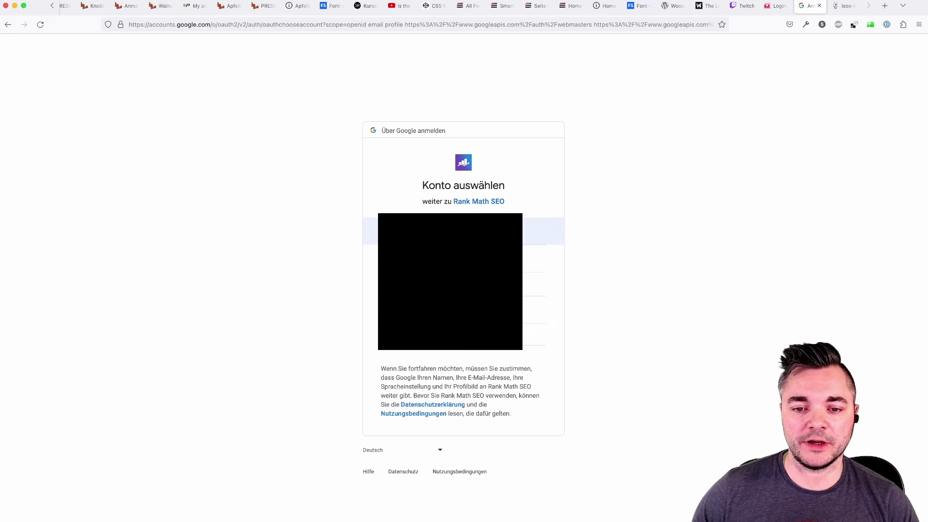
{"action": "left_click", "coordinate": [431, 231]}
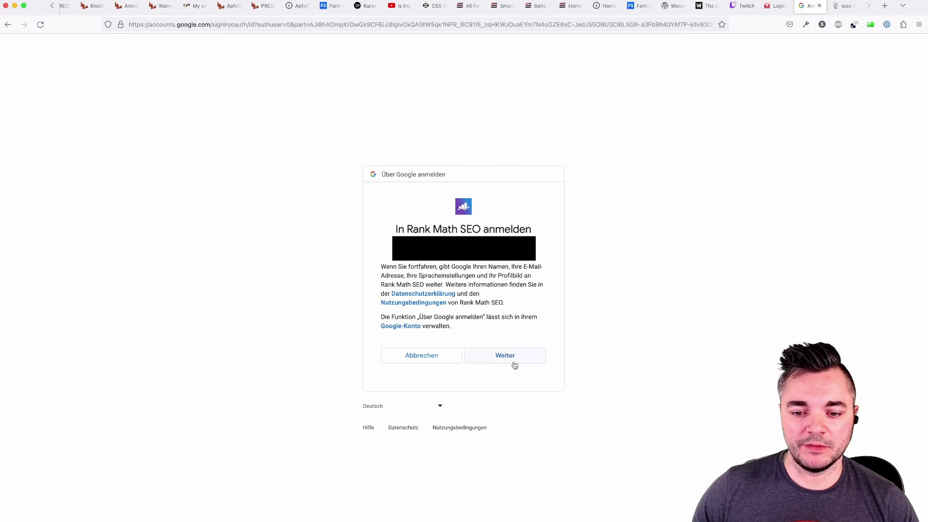
{"action": "left_click", "coordinate": [511, 358]}
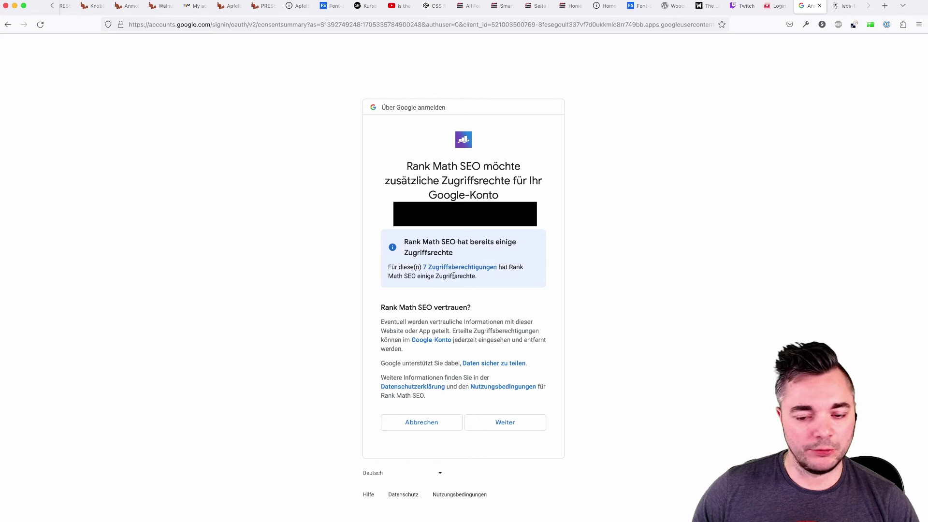
{"action": "left_click", "coordinate": [503, 427]}
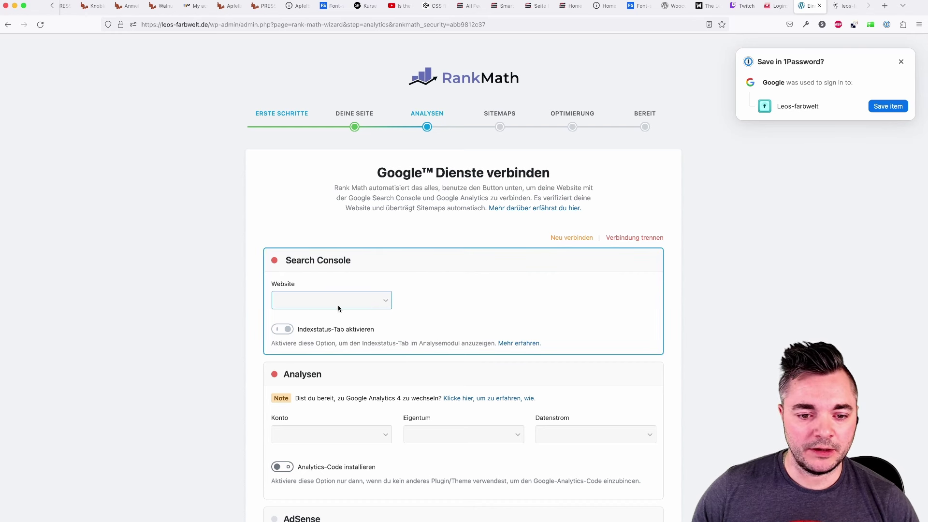
- Look through the Search Console website list for the site and skip the analytics setup without saving
{"action": "left_click", "coordinate": [282, 309]}
{"action": "scroll", "coordinate": [328, 355], "scroll_direction": "up", "scroll_amount": 5}
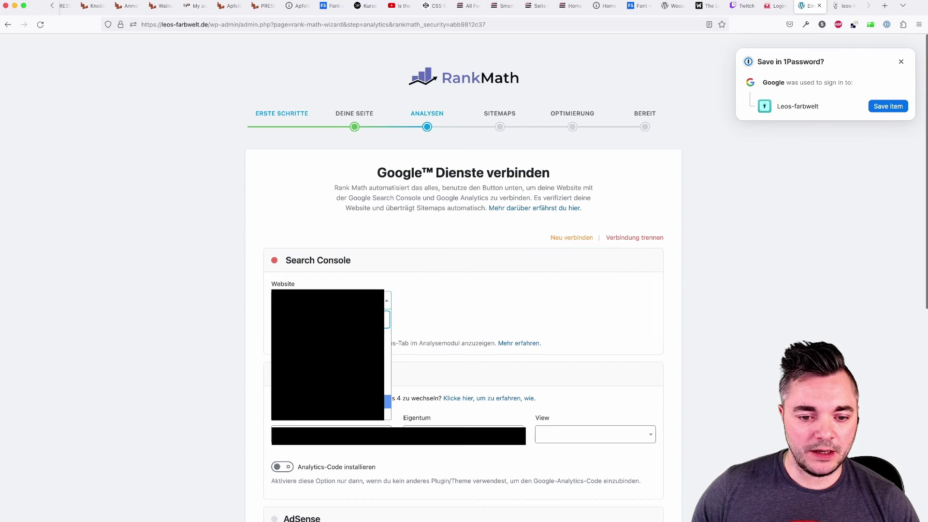
{"action": "scroll", "coordinate": [327, 355], "scroll_direction": "up", "scroll_amount": 5}
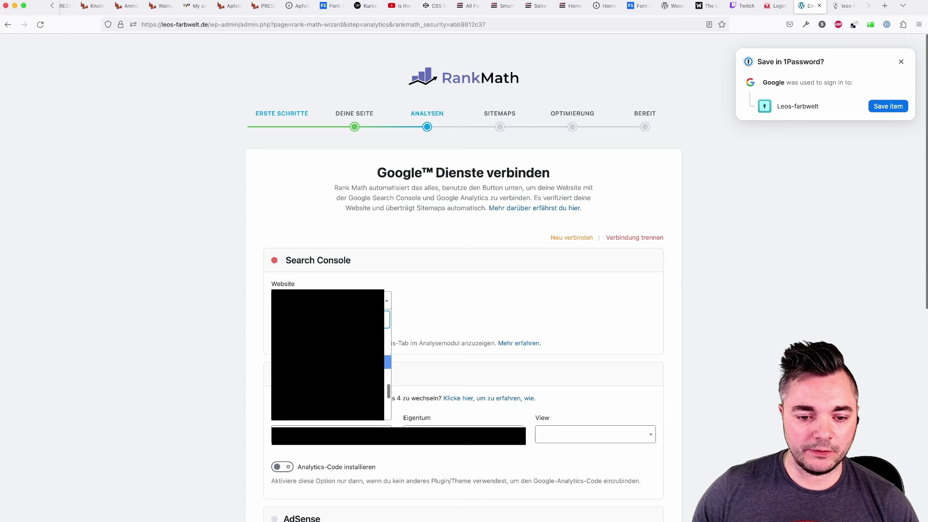
{"action": "left_click", "coordinate": [400, 303]}
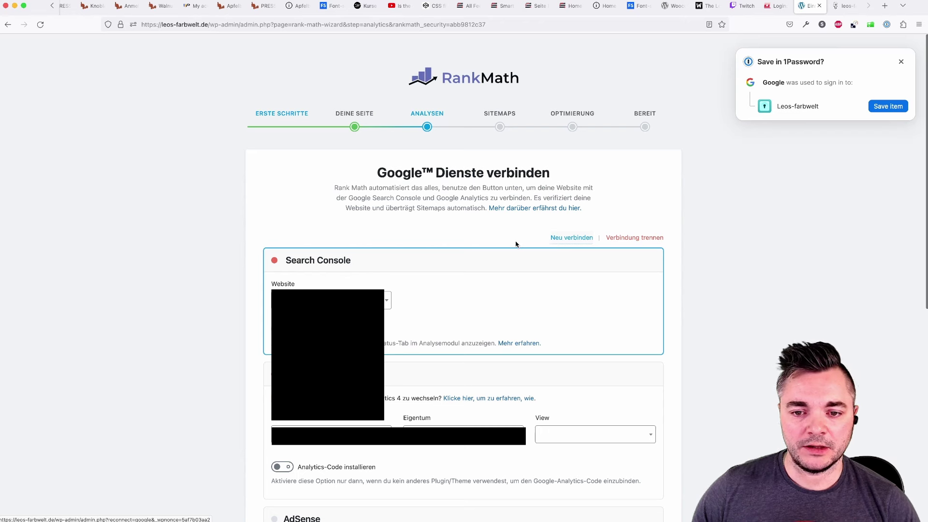
{"action": "scroll", "coordinate": [412, 311], "scroll_direction": "down", "scroll_amount": 3}
{"action": "scroll", "coordinate": [411, 311], "scroll_direction": "down", "scroll_amount": 5}
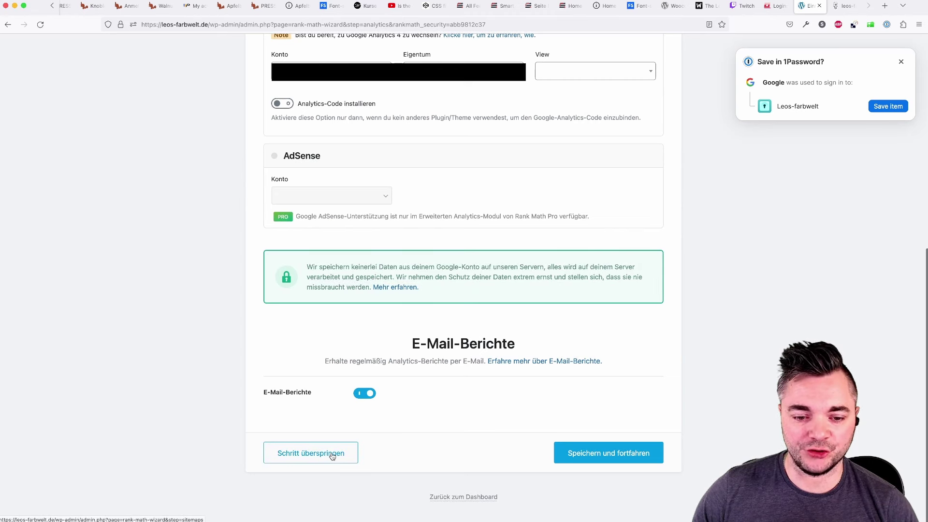
{"action": "left_click", "coordinate": [332, 456]}
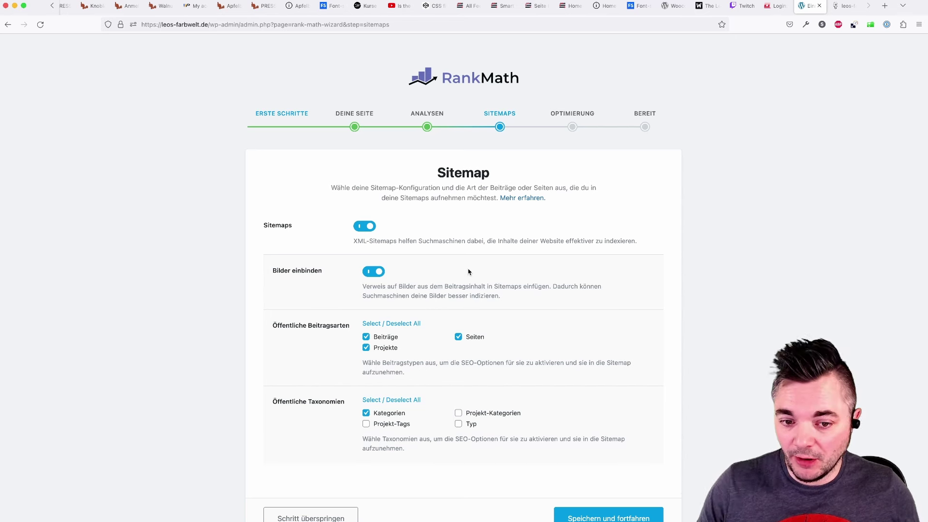
- Exclude the Projekte post type from the sitemap and save the sitemap configuration
{"action": "scroll", "coordinate": [445, 255], "scroll_direction": "down", "scroll_amount": 3}
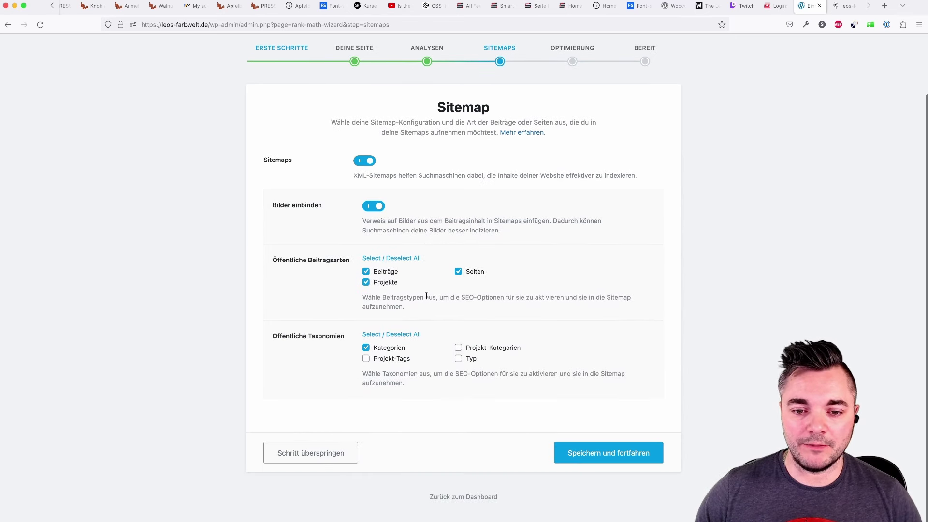
{"action": "left_click", "coordinate": [365, 285]}
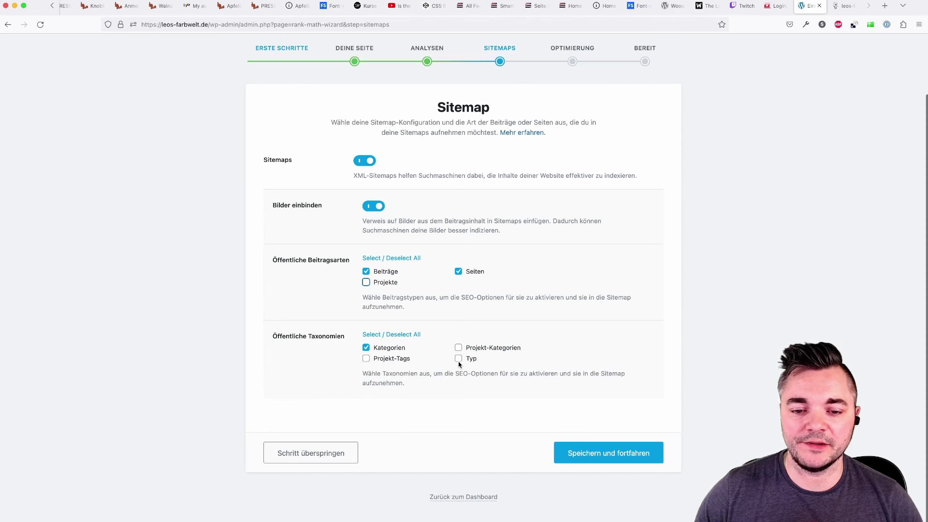
{"action": "left_click", "coordinate": [591, 454]}
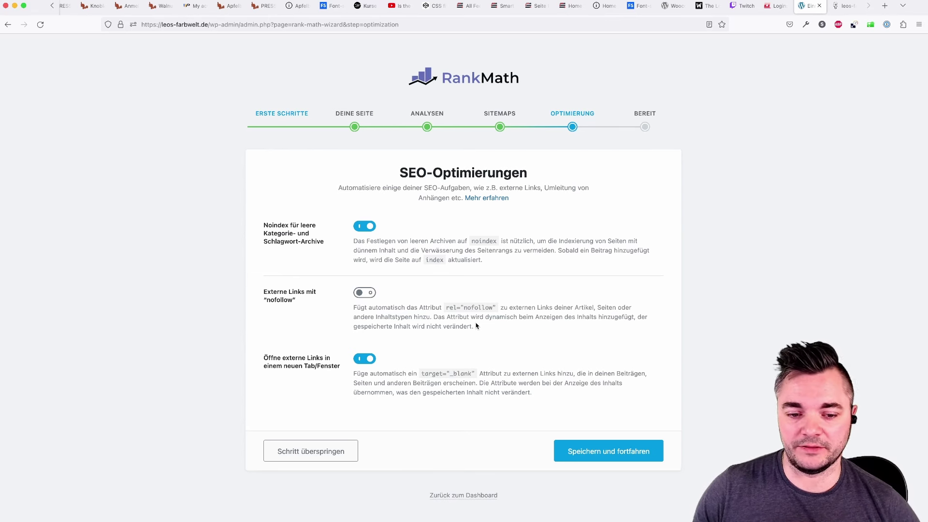
- Review the SEO optimization options, including the target="_blank" setting for external links, and save them with their preset values
{"action": "scroll", "coordinate": [476, 326], "scroll_direction": "down", "scroll_amount": 1}
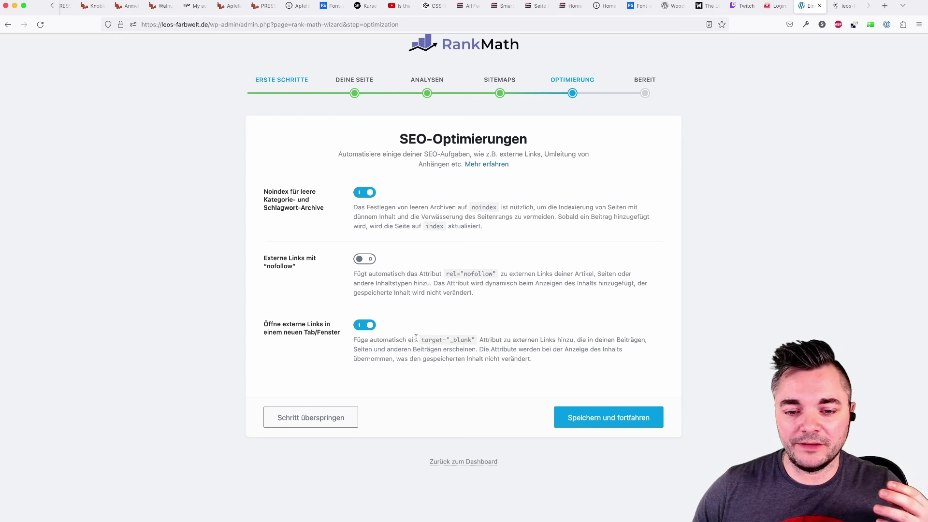
{"action": "left_click_drag", "start_coordinate": [419, 340], "coordinate": [474, 340]}
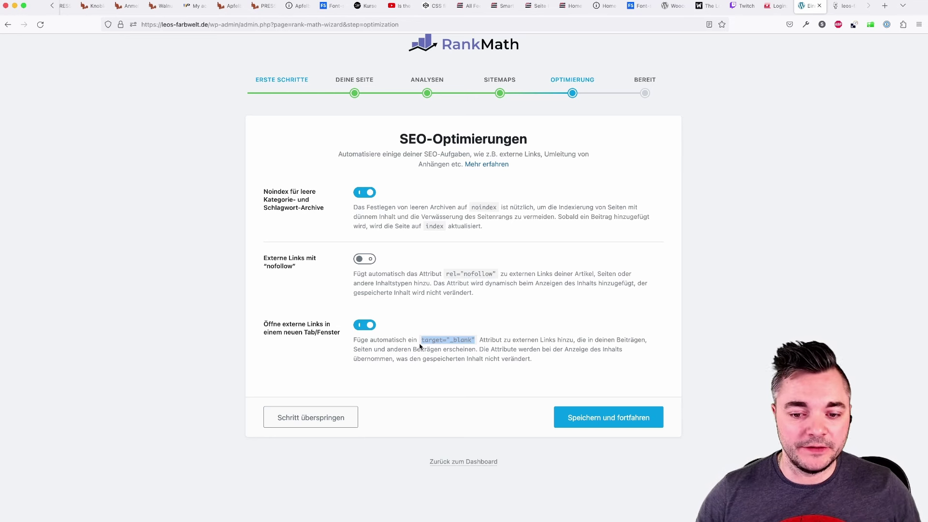
{"action": "left_click", "coordinate": [591, 417]}
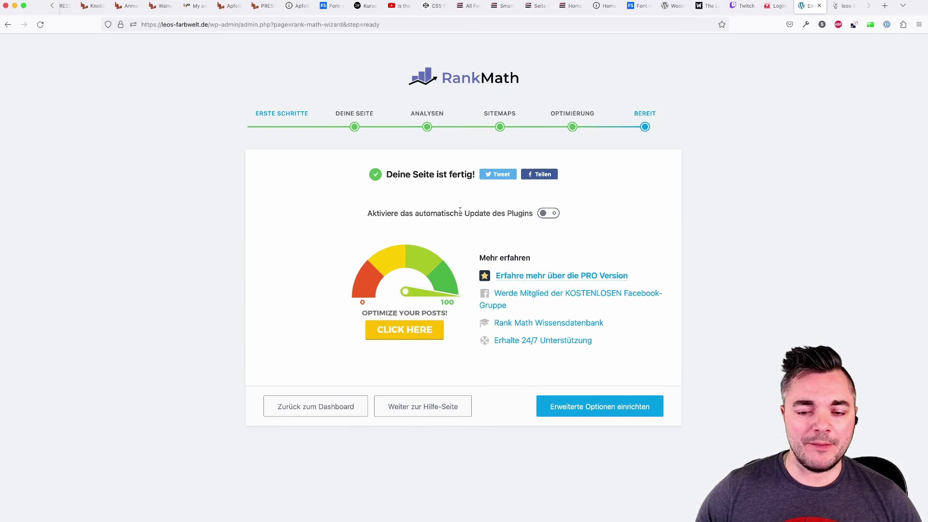
- Enable automatic plugin updates and continue to the advanced options setup
{"action": "left_click", "coordinate": [551, 217]}
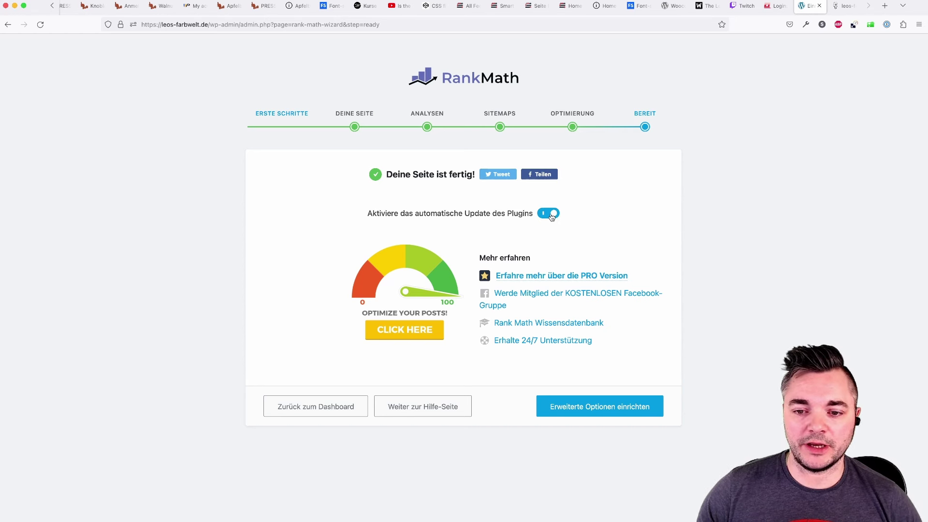
{"action": "left_click", "coordinate": [580, 410]}
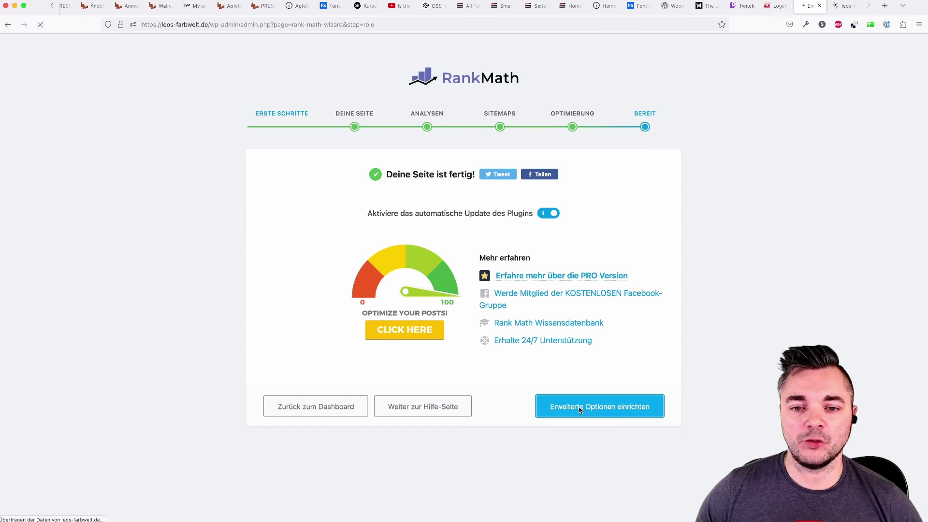
- Review the role manager permissions from Administrator to Abonnent and save them with their preset values
{"action": "scroll", "coordinate": [498, 249], "scroll_direction": "down", "scroll_amount": 2}
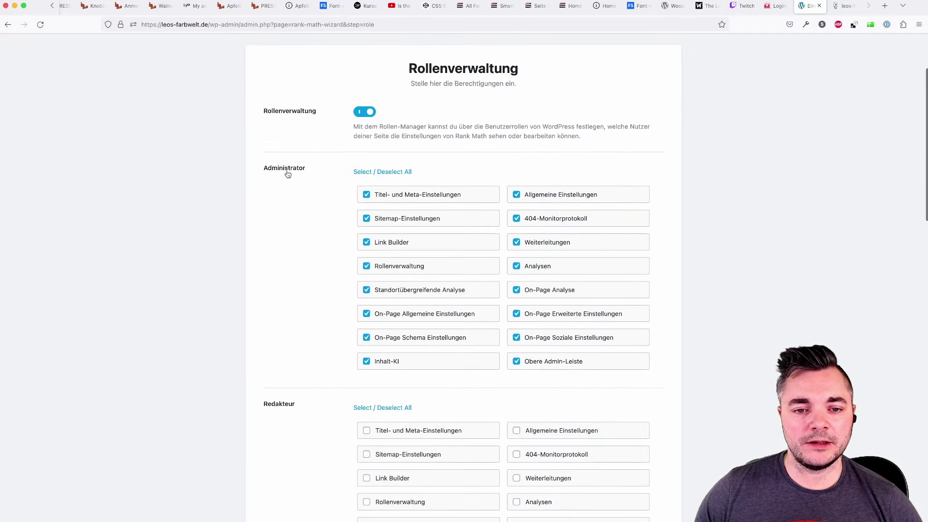
{"action": "scroll", "coordinate": [454, 332], "scroll_direction": "down", "scroll_amount": 1}
{"action": "scroll", "coordinate": [455, 332], "scroll_direction": "down", "scroll_amount": 3}
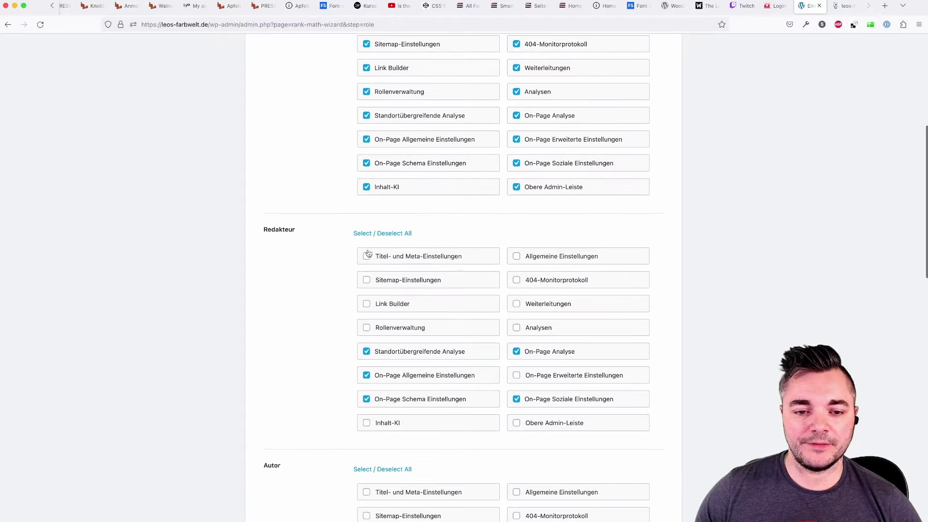
{"action": "scroll", "coordinate": [483, 269], "scroll_direction": "down", "scroll_amount": 2}
{"action": "scroll", "coordinate": [488, 261], "scroll_direction": "down", "scroll_amount": 10}
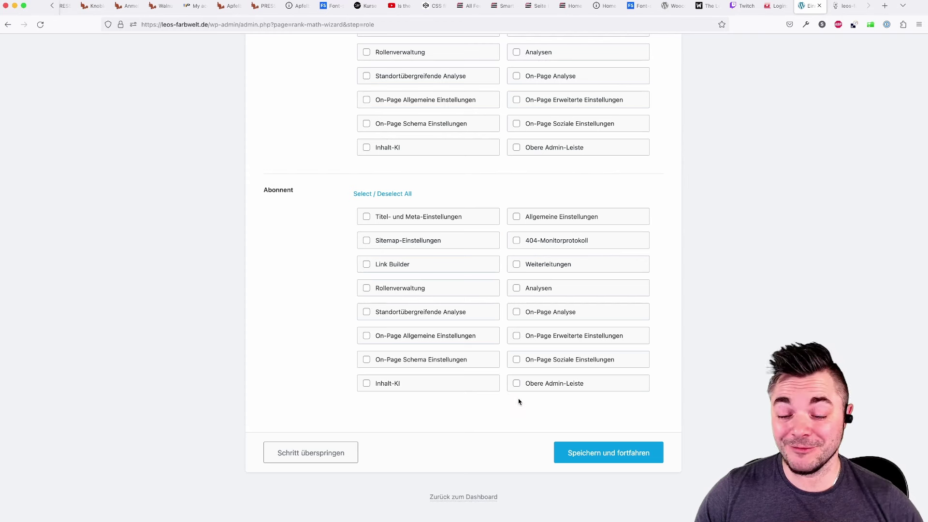
{"action": "left_click", "coordinate": [583, 451]}
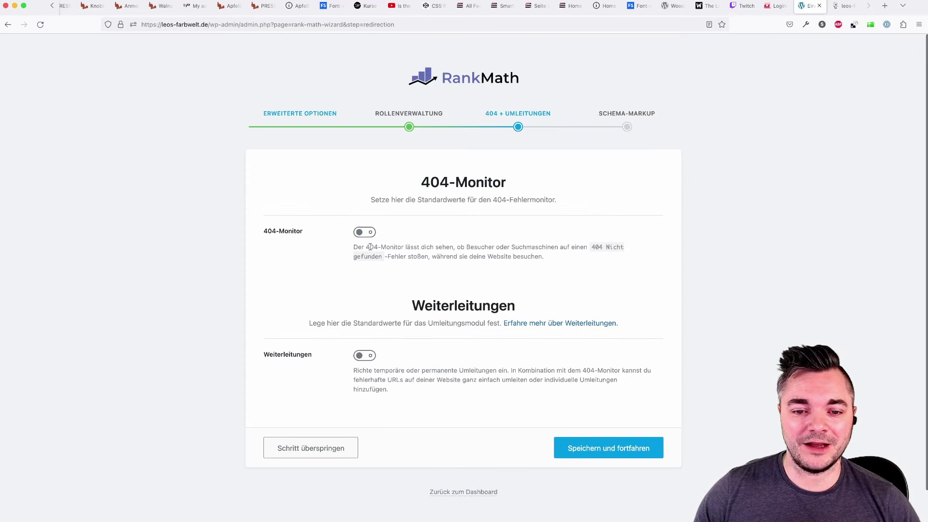
- Enable the 404 monitor, leave Weiterleitungen off, and save the 404 and redirection settings
{"action": "left_click_drag", "start_coordinate": [354, 247], "coordinate": [409, 248]}
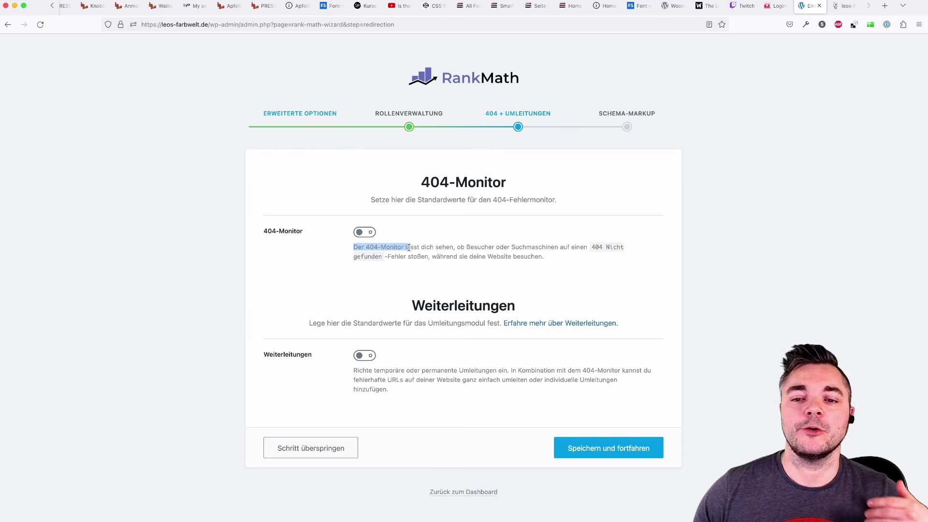
{"action": "left_click_drag", "start_coordinate": [409, 245], "coordinate": [413, 245]}
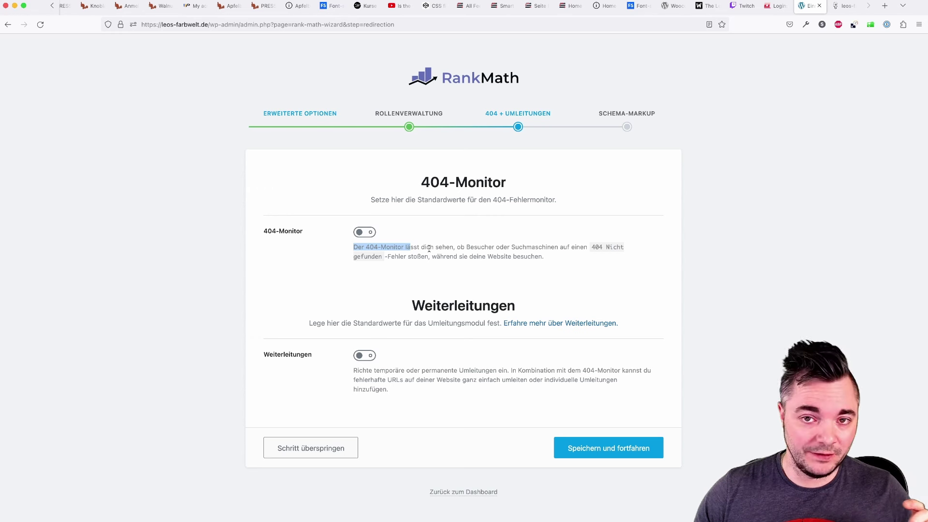
{"action": "left_click", "coordinate": [362, 232]}
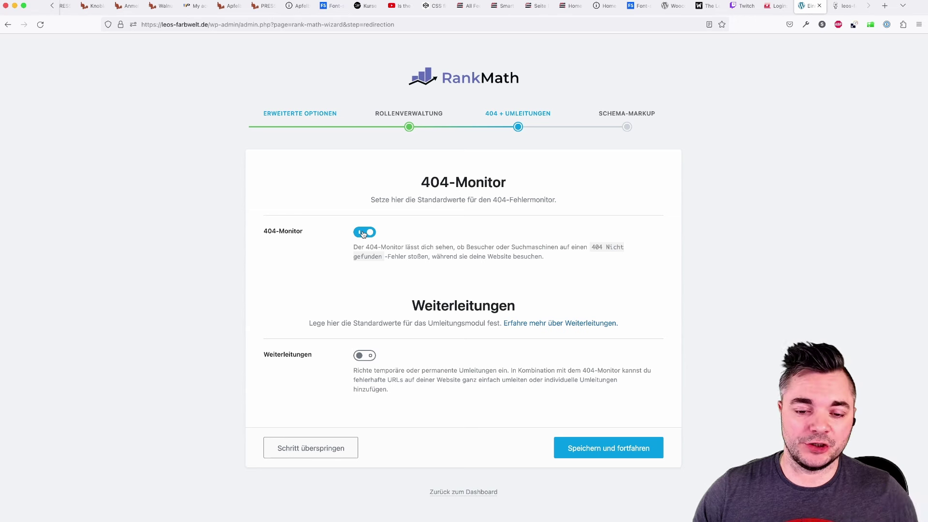
{"action": "scroll", "coordinate": [432, 357], "scroll_direction": "down", "scroll_amount": 1}
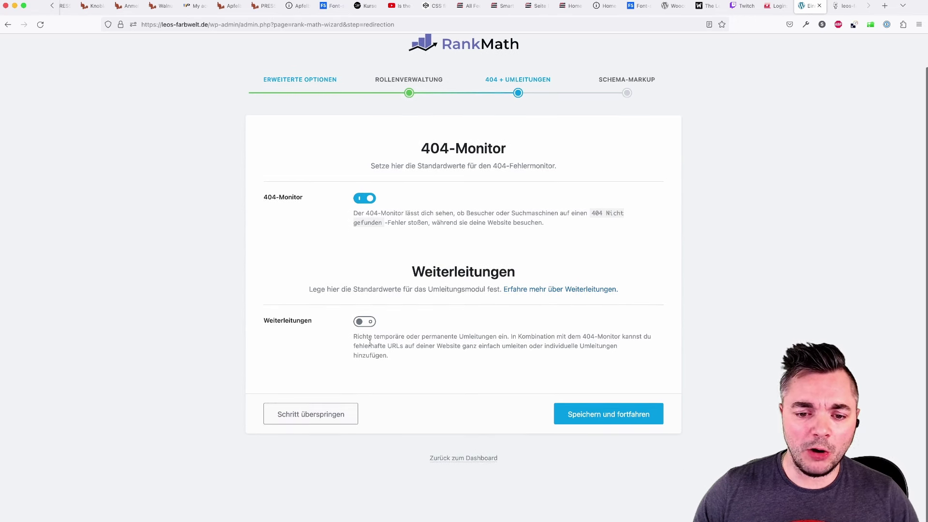
{"action": "left_click_drag", "start_coordinate": [359, 337], "coordinate": [507, 336]}
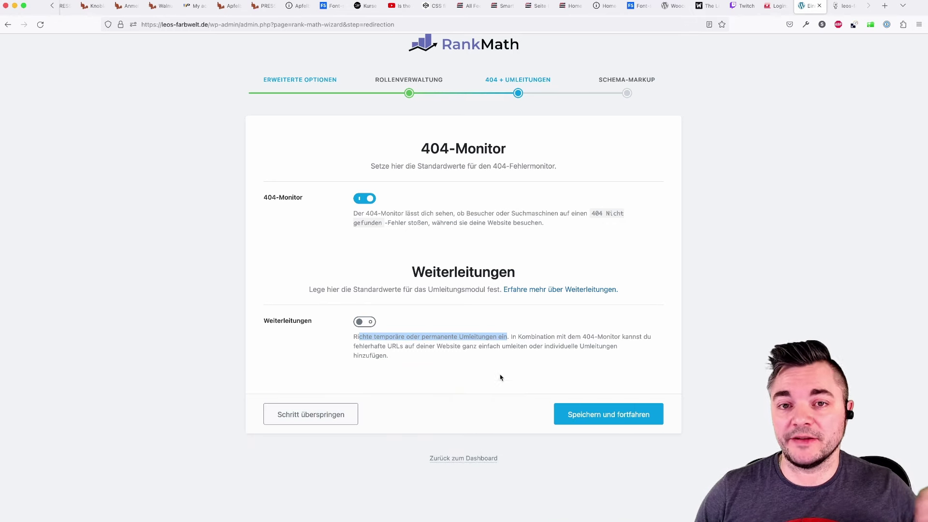
{"action": "left_click", "coordinate": [594, 413]}
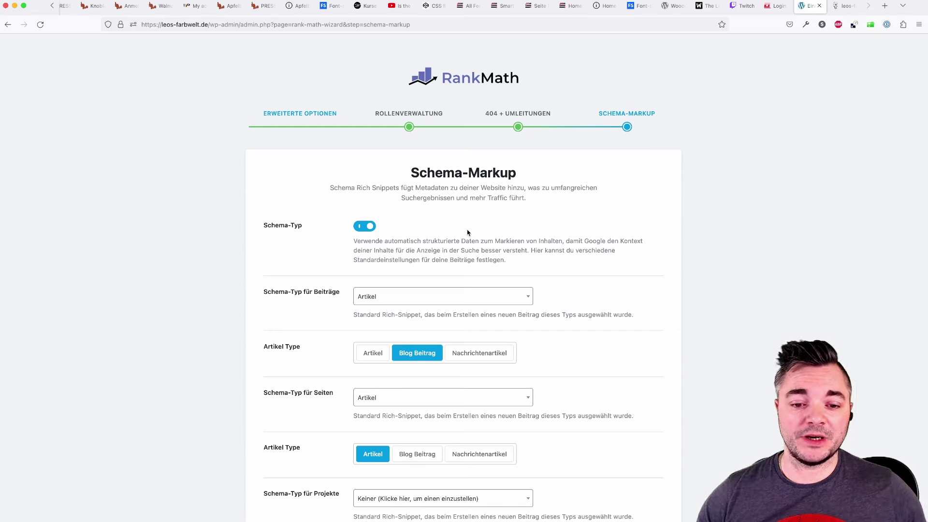
- Review the schema types for Beiträge, Seiten and Projekte, leave Projekte at Keiner, and save the schema markup settings
{"action": "scroll", "coordinate": [478, 232], "scroll_direction": "down", "scroll_amount": 5}
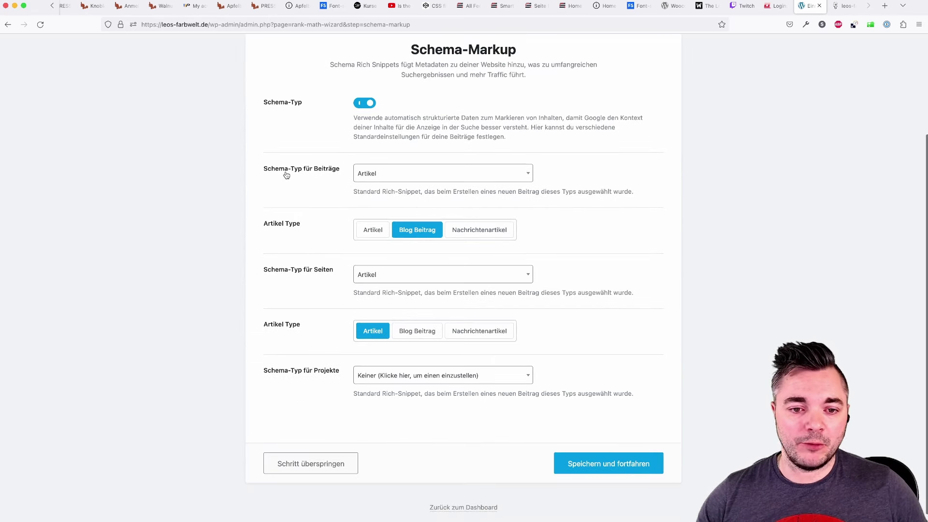
{"action": "left_click_drag", "start_coordinate": [286, 170], "coordinate": [332, 169]}
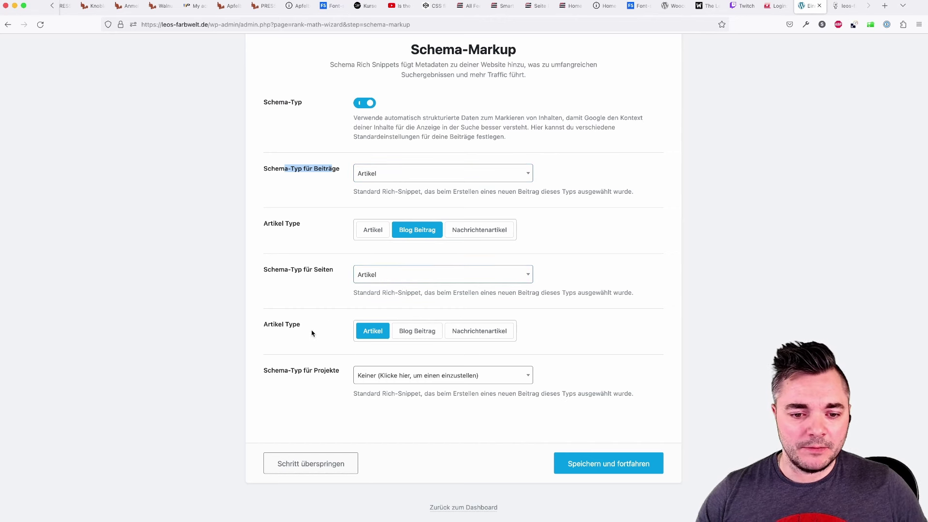
{"action": "left_click_drag", "start_coordinate": [268, 324], "coordinate": [293, 325]}
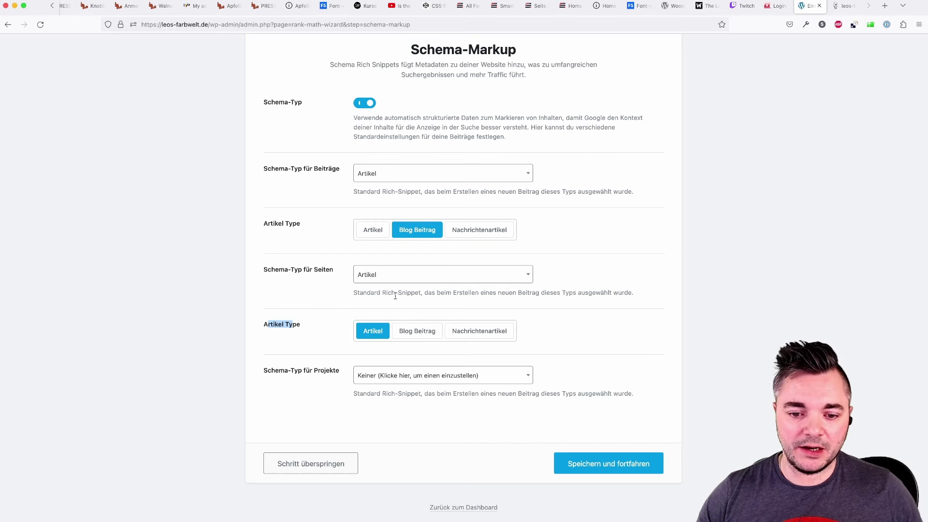
{"action": "scroll", "coordinate": [396, 302], "scroll_direction": "down", "scroll_amount": 1}
{"action": "left_click", "coordinate": [390, 365]}
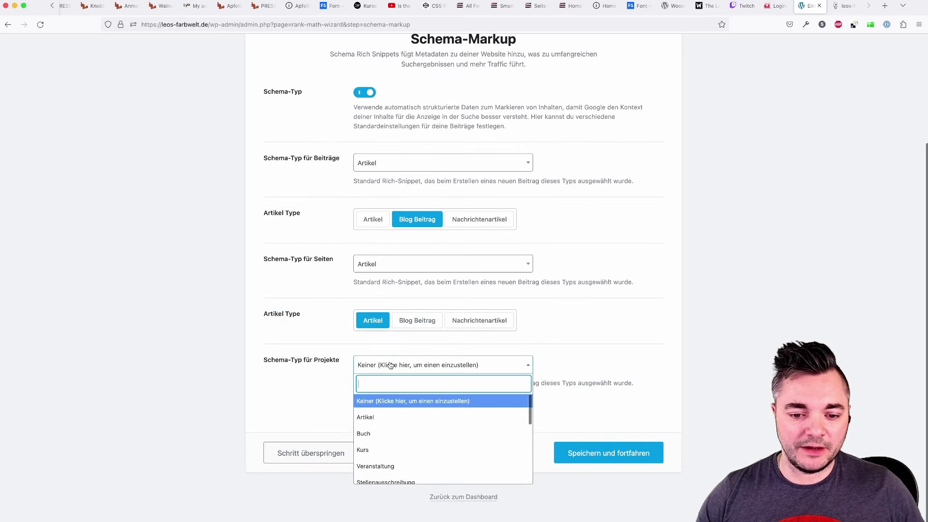
{"action": "scroll", "coordinate": [425, 433], "scroll_direction": "down", "scroll_amount": 3}
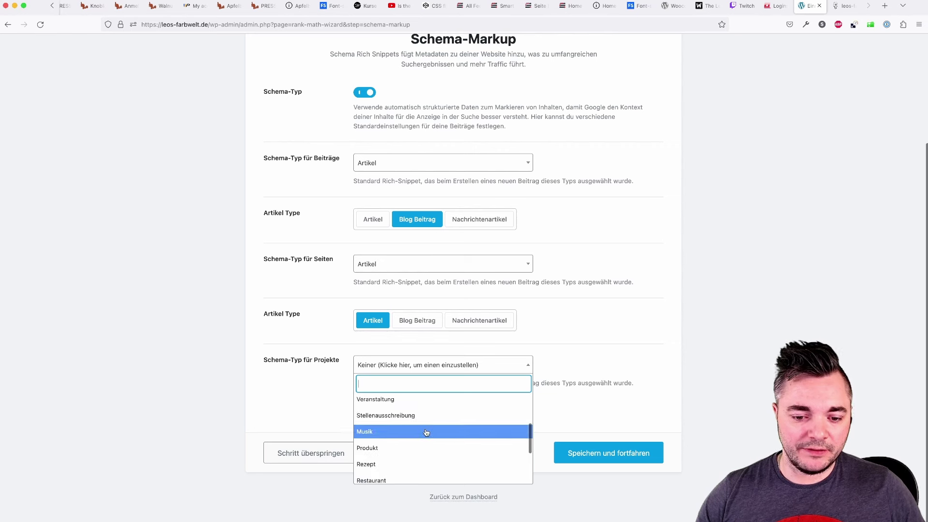
{"action": "scroll", "coordinate": [425, 432], "scroll_direction": "down", "scroll_amount": 4}
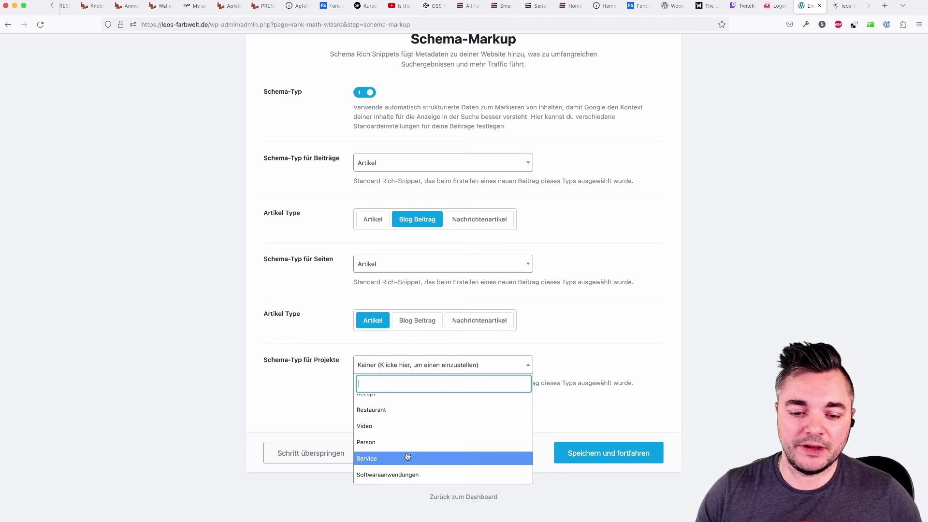
{"action": "scroll", "coordinate": [404, 447], "scroll_direction": "up", "scroll_amount": 5}
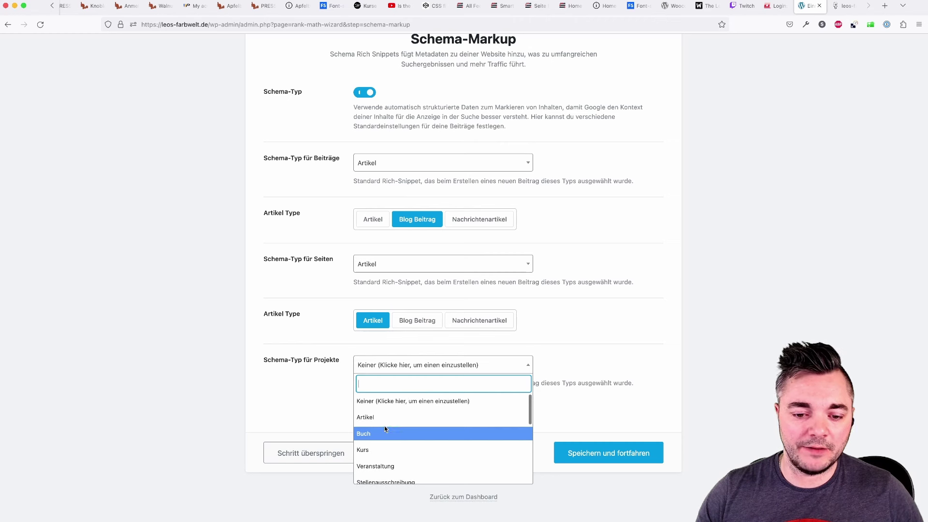
{"action": "left_click", "coordinate": [316, 409]}
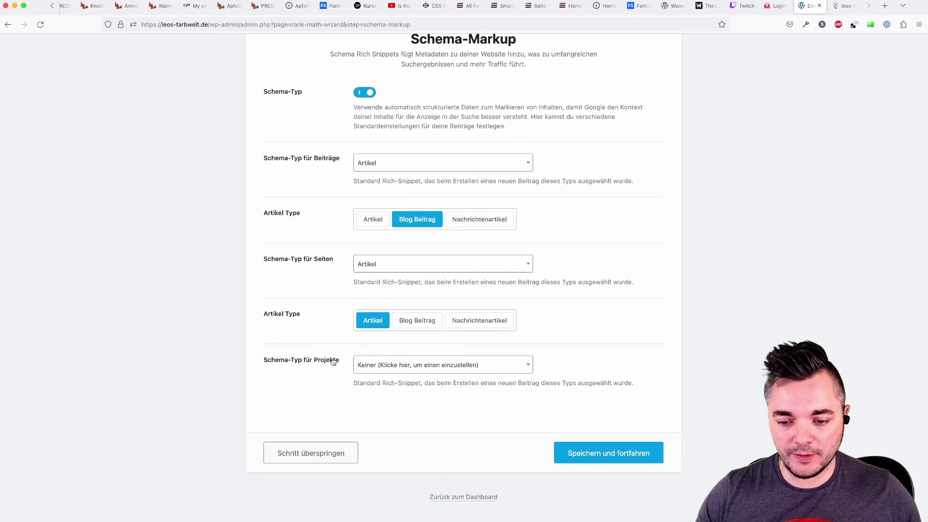
{"action": "left_click", "coordinate": [596, 455]}
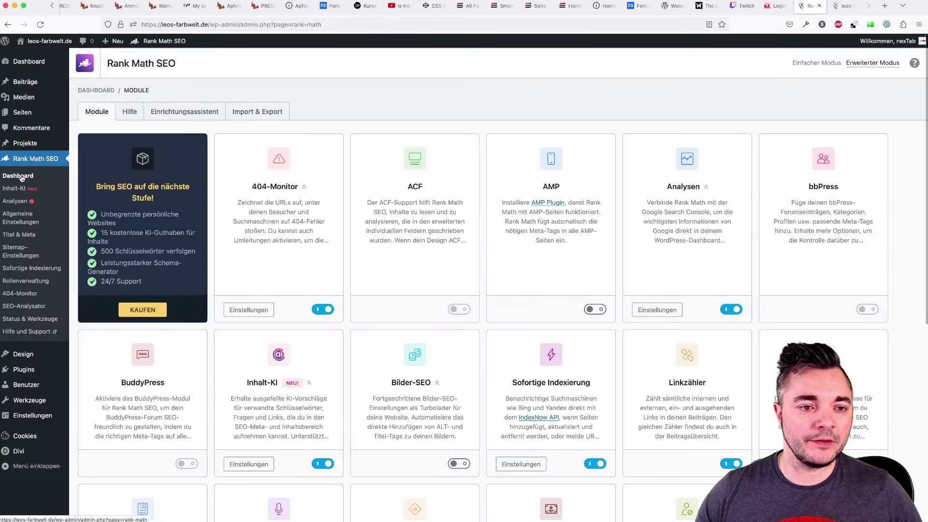
- Look through the available Rank Math modules and check which ones are enabled, from 404-Monitor to WooCommerce
{"action": "scroll", "coordinate": [439, 249], "scroll_direction": "down", "scroll_amount": 1}
{"action": "scroll", "coordinate": [439, 249], "scroll_direction": "down", "scroll_amount": 2}
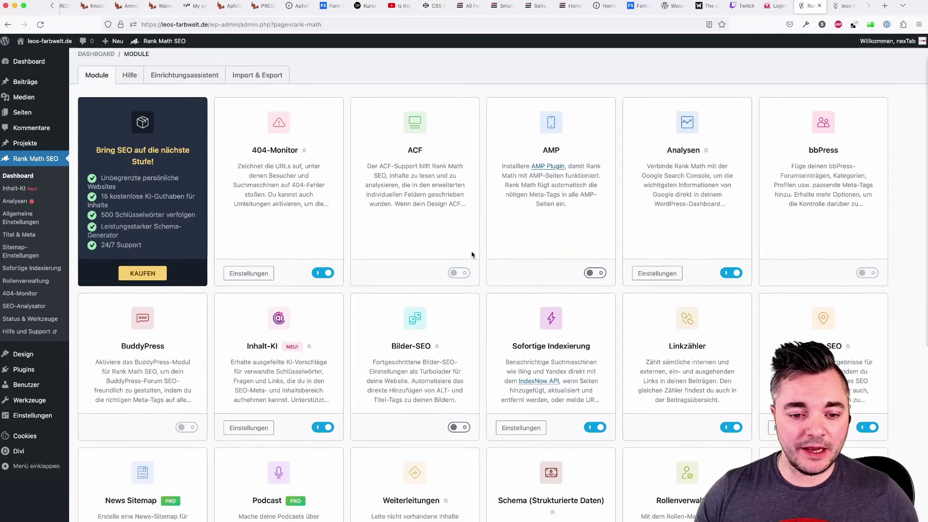
{"action": "scroll", "coordinate": [472, 255], "scroll_direction": "down", "scroll_amount": 5}
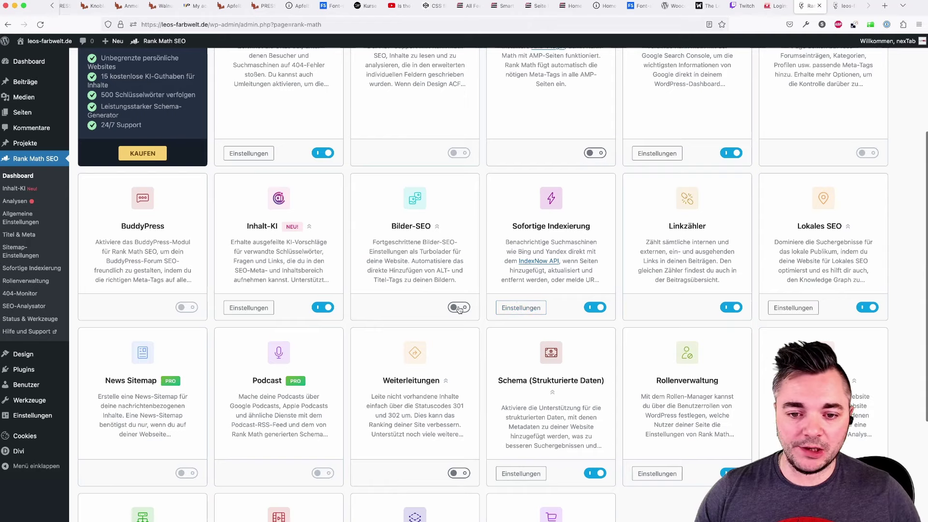
{"action": "scroll", "coordinate": [516, 299], "scroll_direction": "down", "scroll_amount": 1}
{"action": "scroll", "coordinate": [515, 300], "scroll_direction": "down", "scroll_amount": 5}
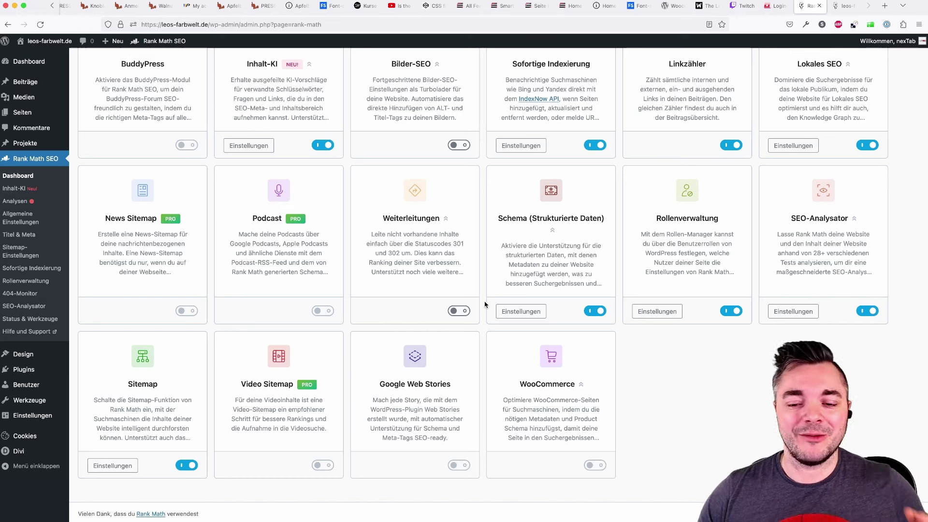
{"action": "scroll", "coordinate": [484, 302], "scroll_direction": "up", "scroll_amount": 4}
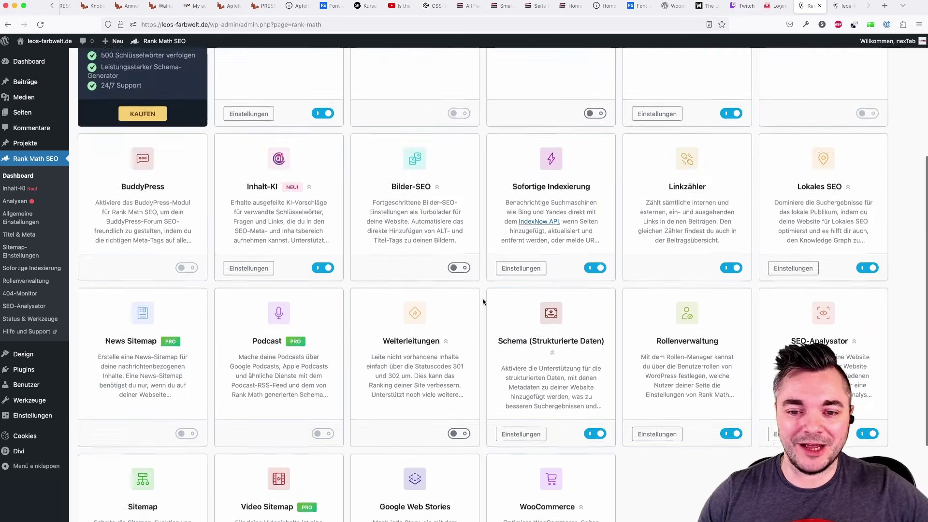
{"action": "scroll", "coordinate": [483, 302], "scroll_direction": "up", "scroll_amount": 5}
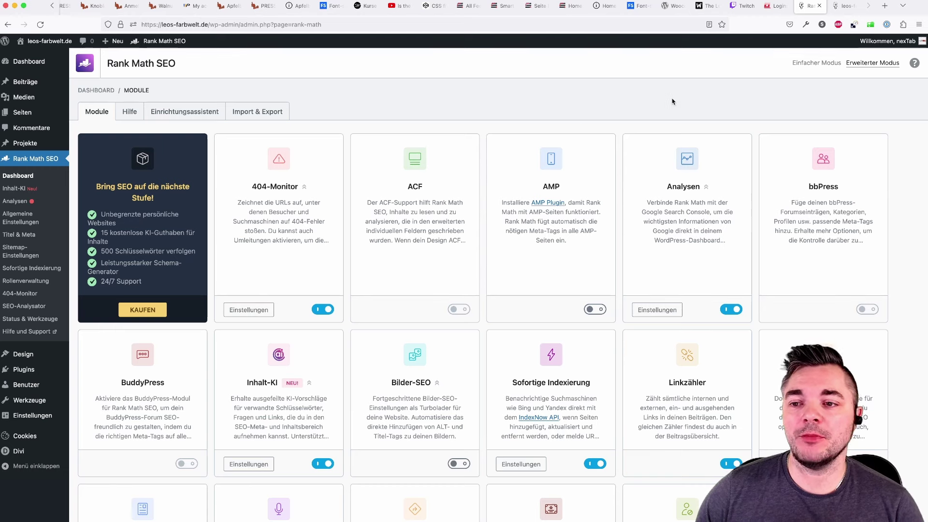
{"action": "left_click", "coordinate": [816, 63]}
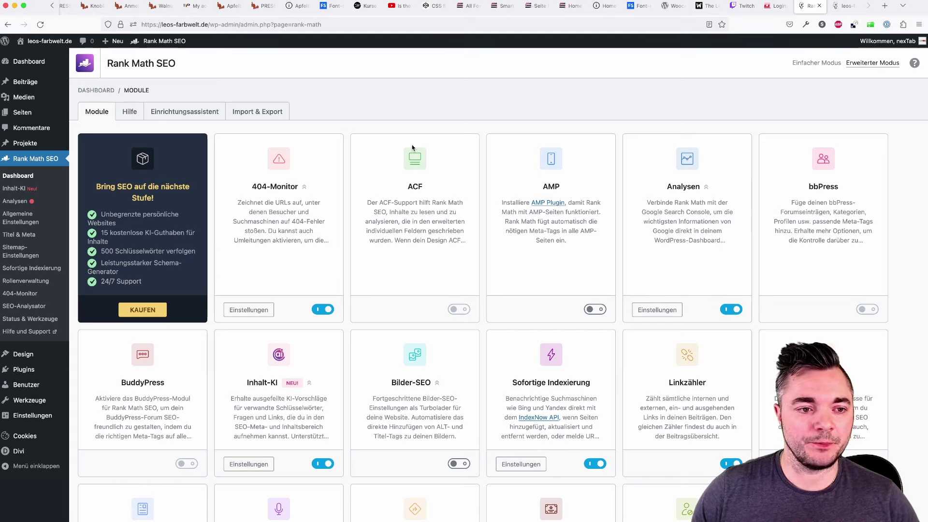
- Open the Datenschutzerklärung page for editing and add "Datenschutz" as its Rank Math focus keyword
{"action": "left_click", "coordinate": [34, 117]}
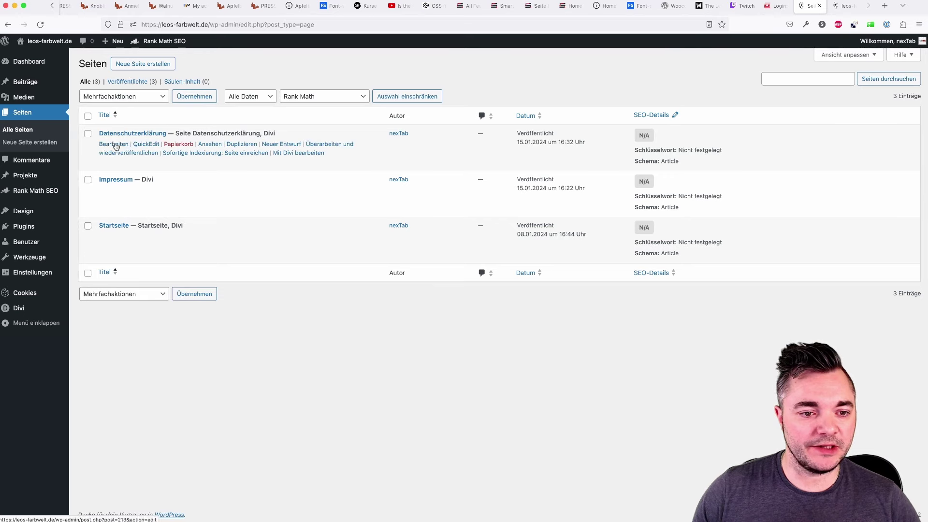
{"action": "left_click", "coordinate": [114, 144]}
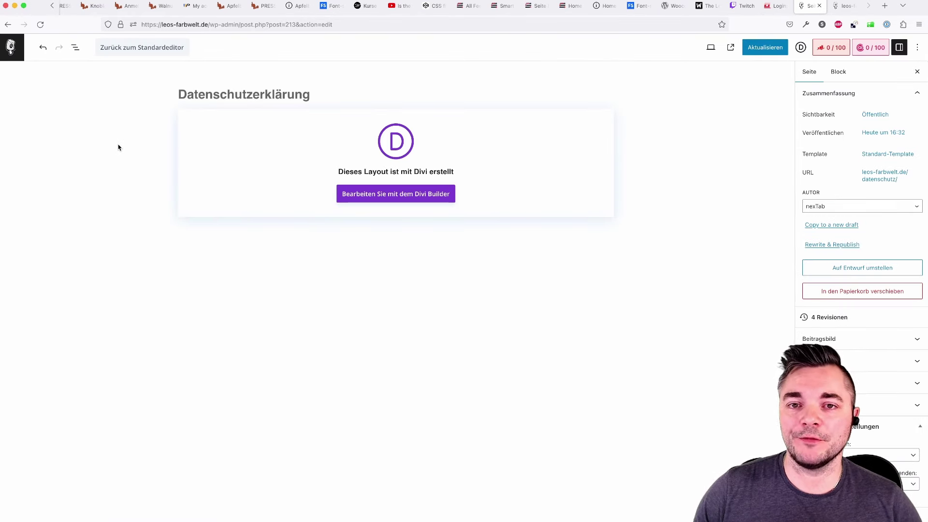
{"action": "left_click", "coordinate": [828, 49]}
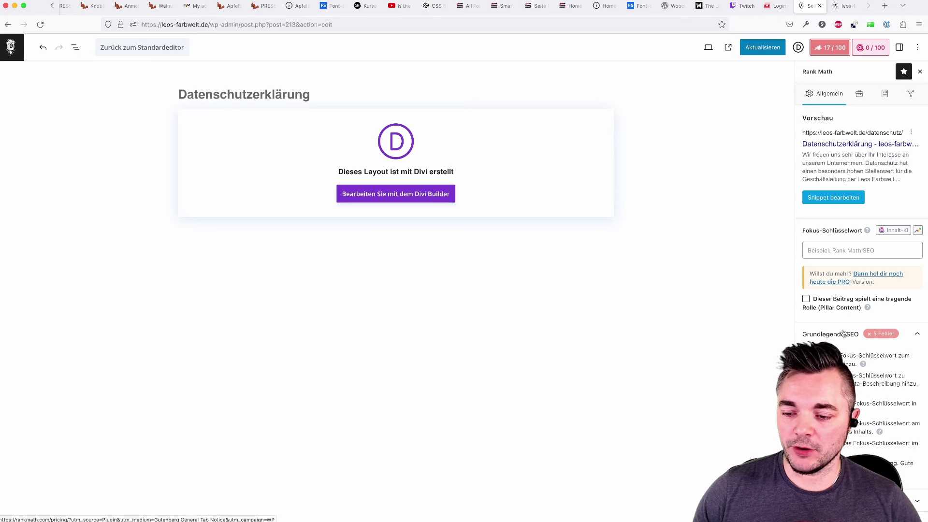
{"action": "left_click", "coordinate": [825, 253]}
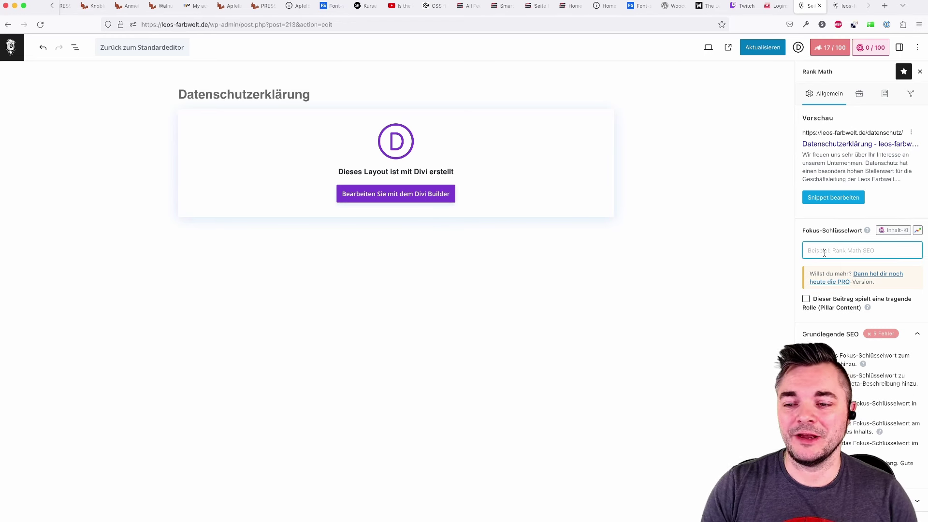
{"action": "type", "text": "Datenschutz"}
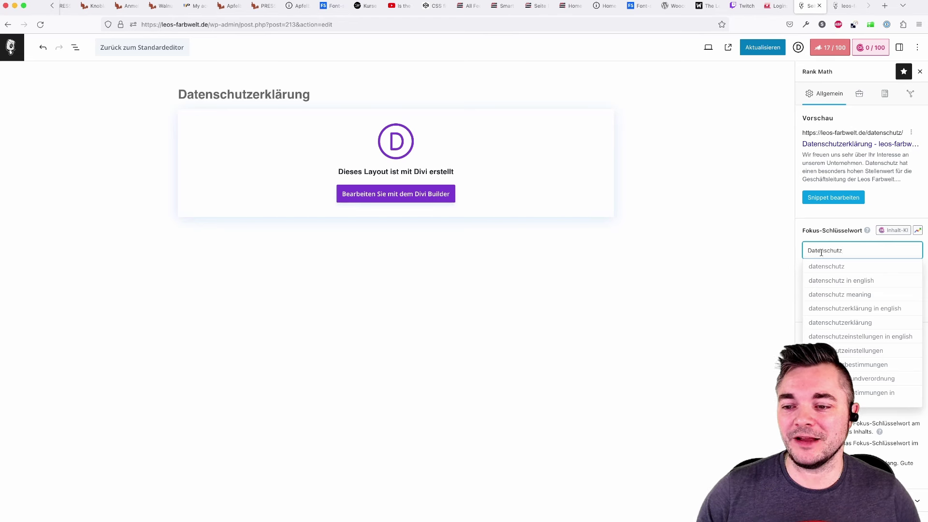
{"action": "key", "text": "Return"}
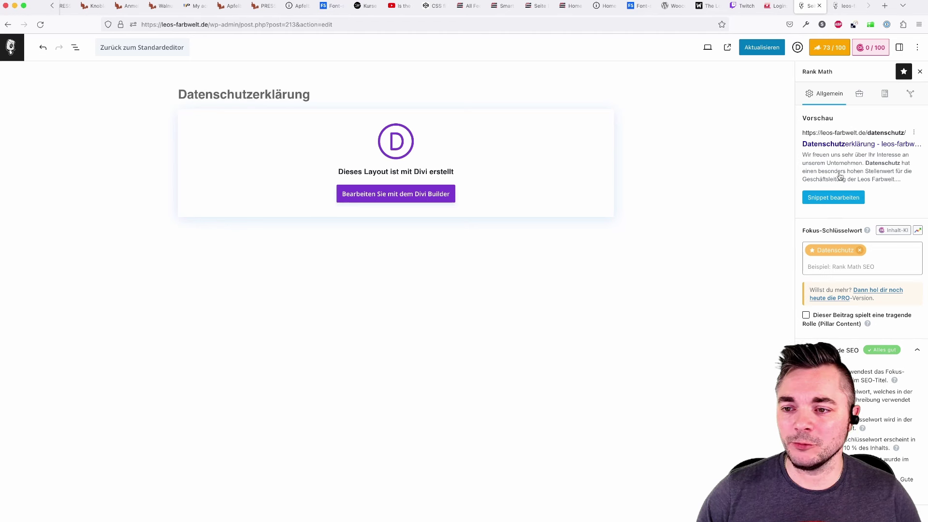
- Set the Datenschutzerklärung page's robots meta to Kein Index and Nofollow
{"action": "left_click", "coordinate": [856, 98]}
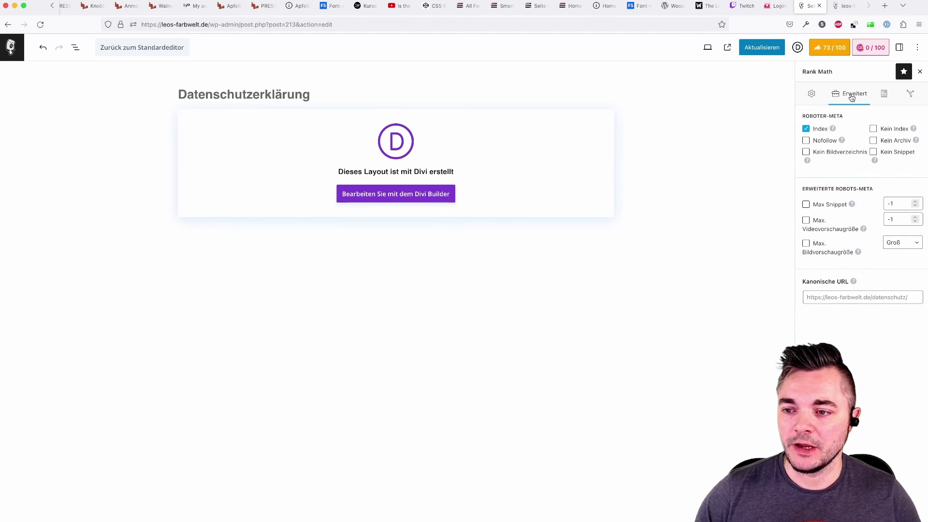
{"action": "left_click", "coordinate": [873, 129]}
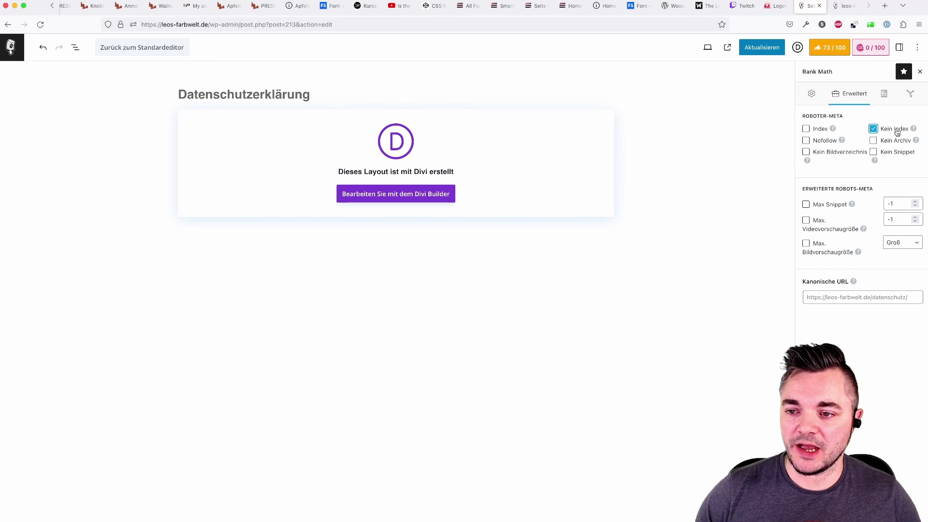
{"action": "left_click", "coordinate": [821, 144]}
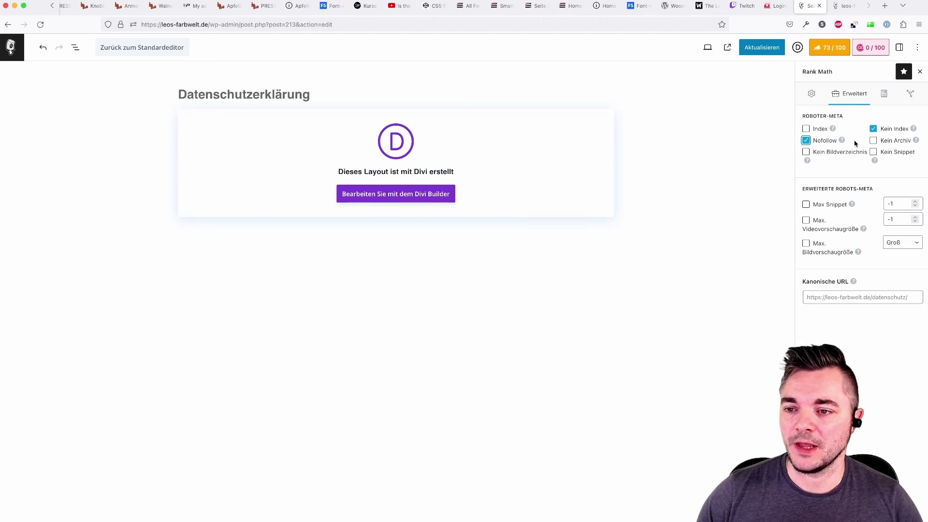
- Check the noindex notice in the page's snippet preview and update the Datenschutzerklärung page
{"action": "left_click", "coordinate": [812, 94]}
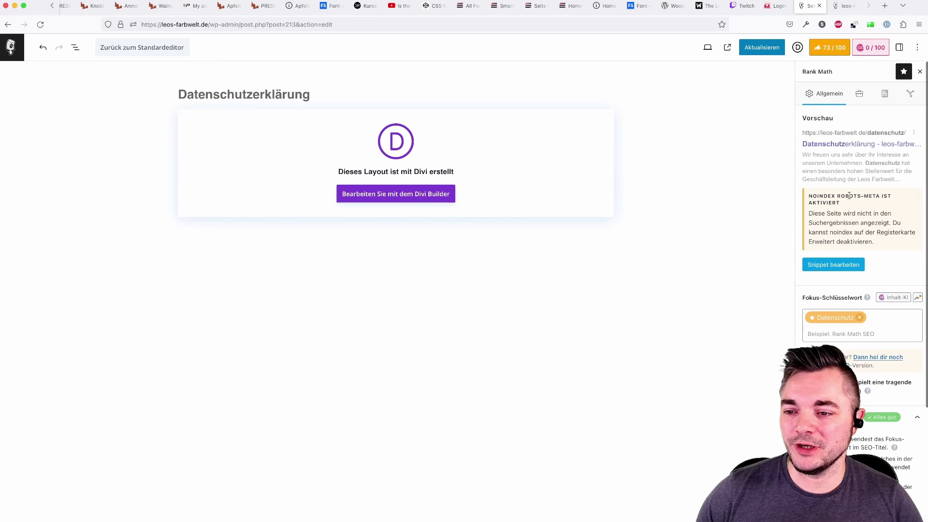
{"action": "triple_click", "coordinate": [824, 197]}
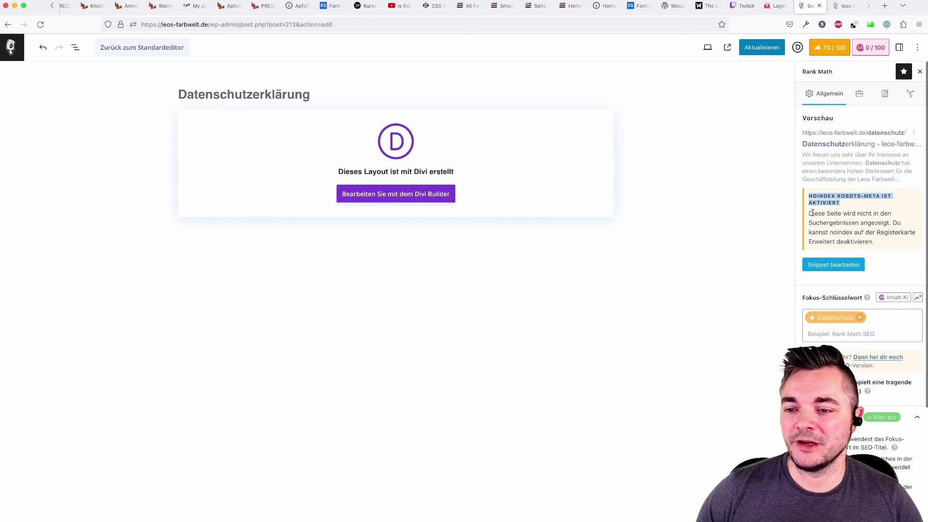
{"action": "left_click_drag", "start_coordinate": [808, 213], "coordinate": [891, 222]}
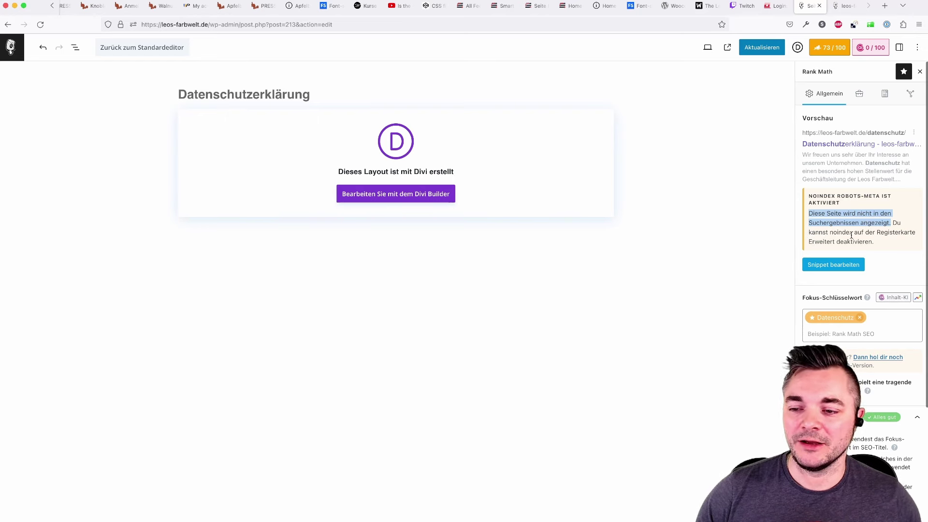
{"action": "scroll", "coordinate": [845, 263], "scroll_direction": "down", "scroll_amount": 5}
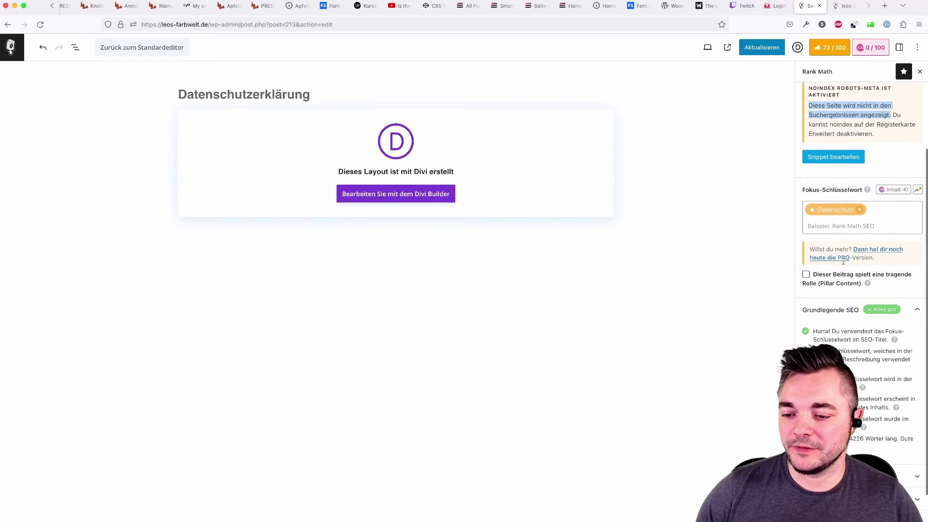
{"action": "scroll", "coordinate": [843, 265], "scroll_direction": "up", "scroll_amount": 5}
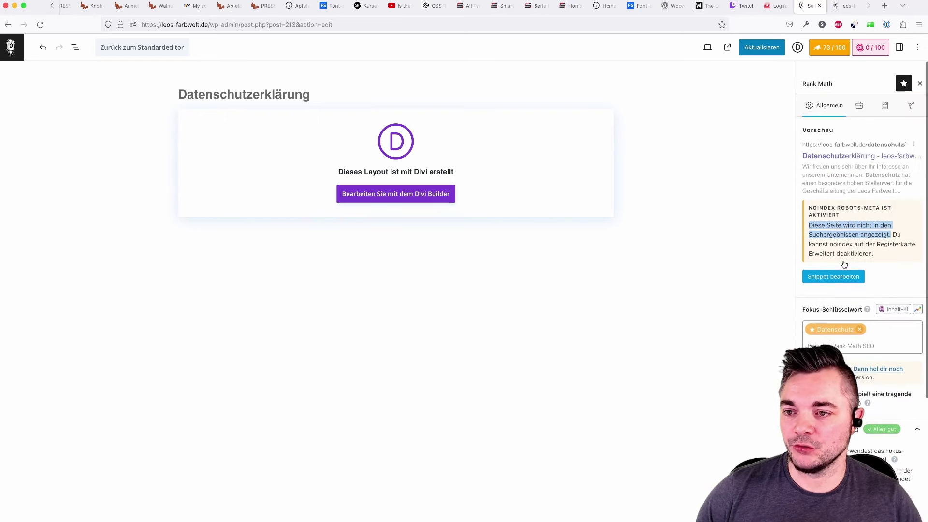
{"action": "left_click", "coordinate": [776, 48]}
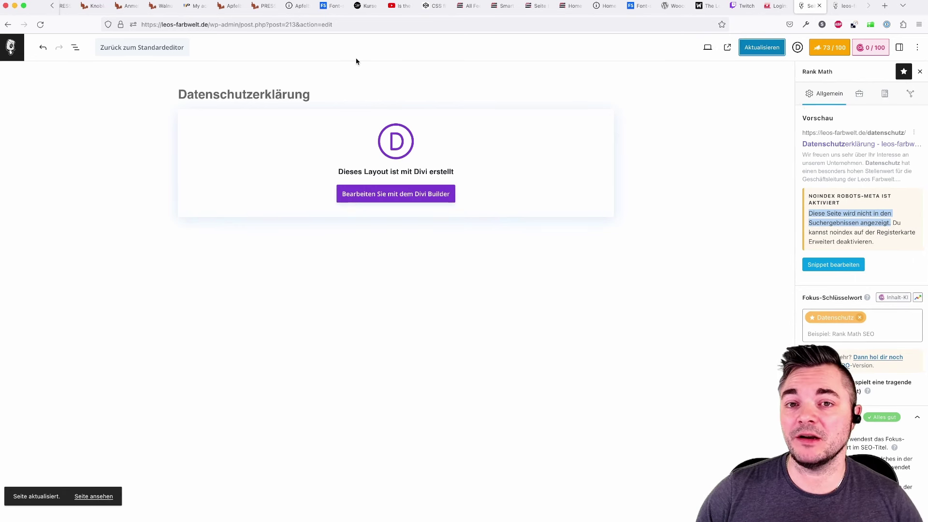
- Return to the page list, open the Impressum page for editing and add "Impressum" as its Rank Math focus keyword
{"action": "left_click", "coordinate": [11, 48]}
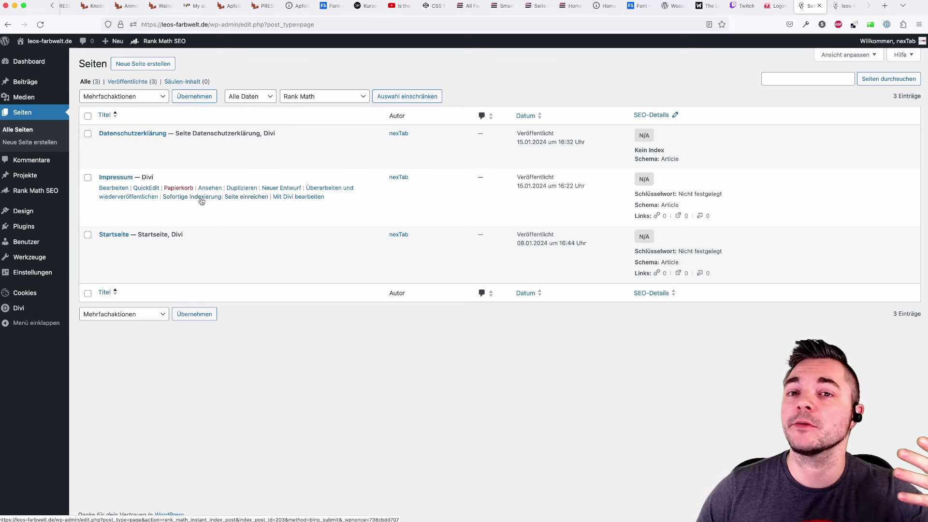
{"action": "left_click", "coordinate": [114, 188]}
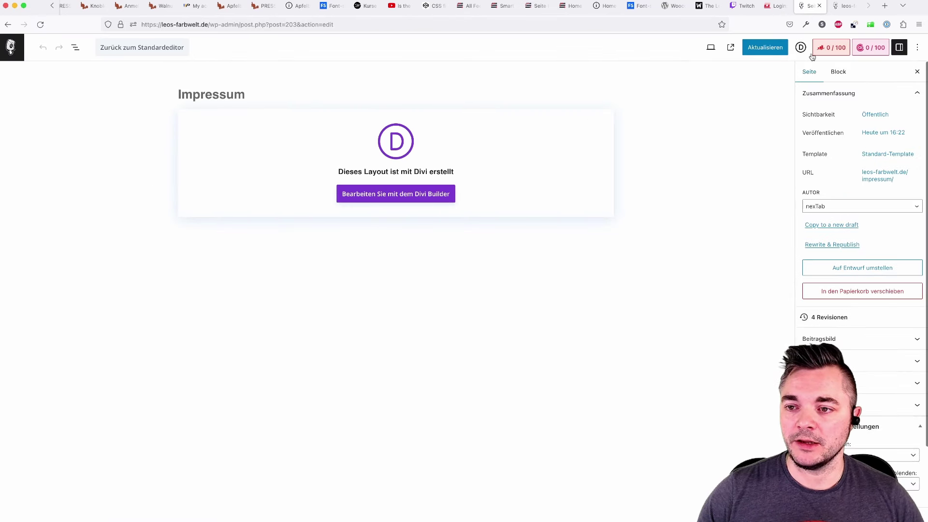
{"action": "left_click", "coordinate": [828, 49]}
{"action": "left_click", "coordinate": [808, 234]}
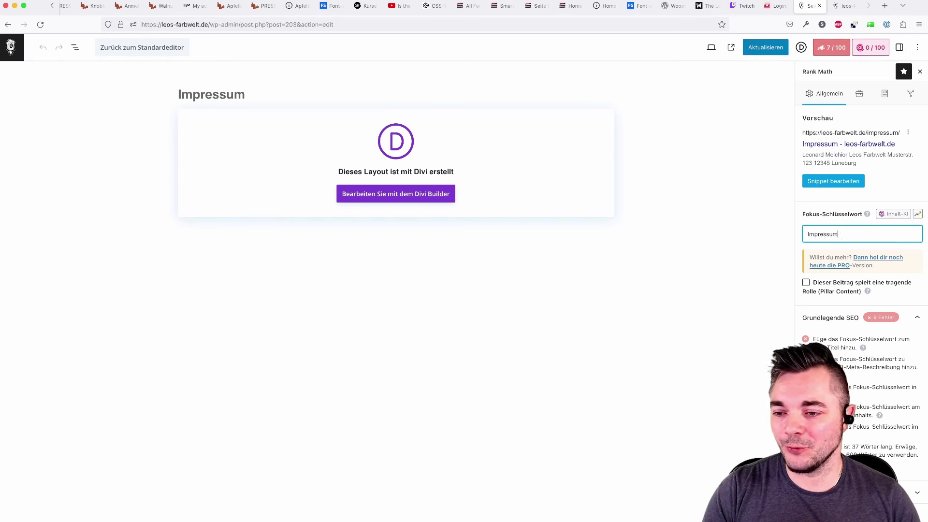
{"action": "key", "text": "Return"}
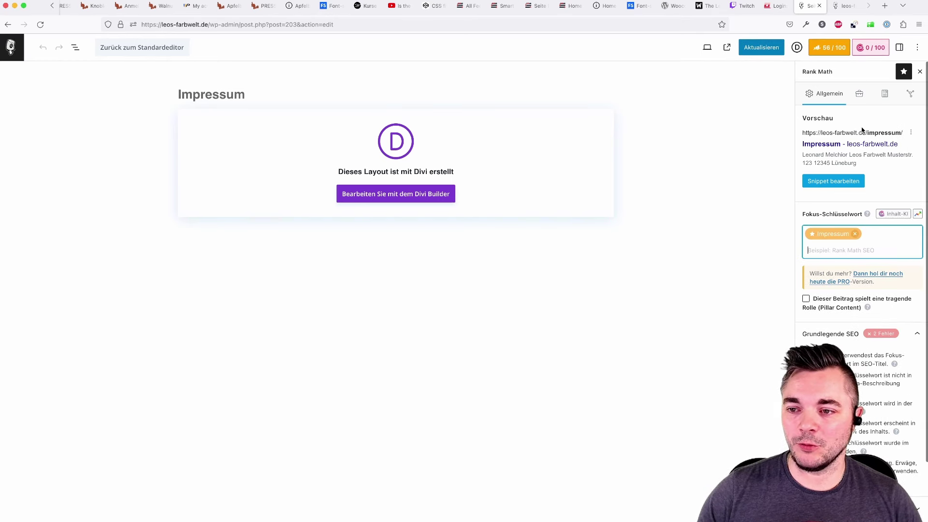
- Set the Impressum page's robots meta to Kein Index and Nofollow, and update the page
{"action": "left_click", "coordinate": [858, 96]}
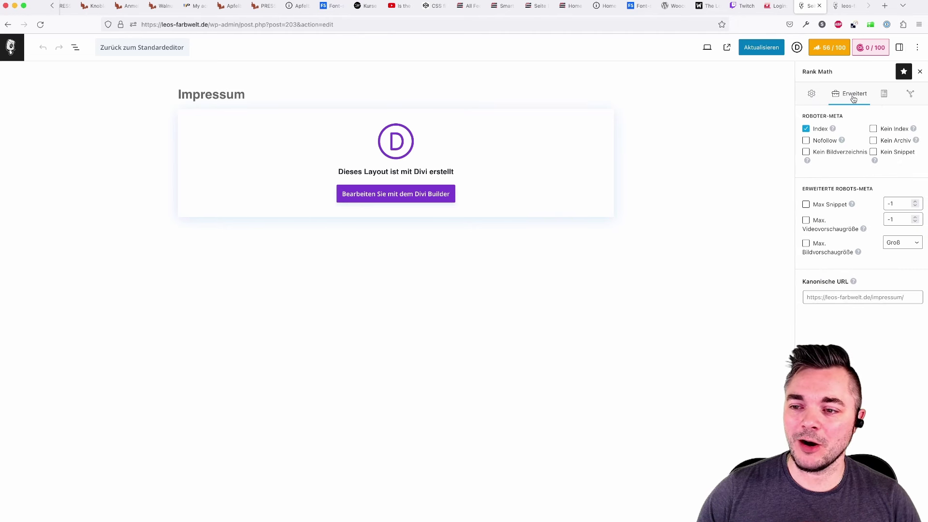
{"action": "left_click", "coordinate": [874, 129]}
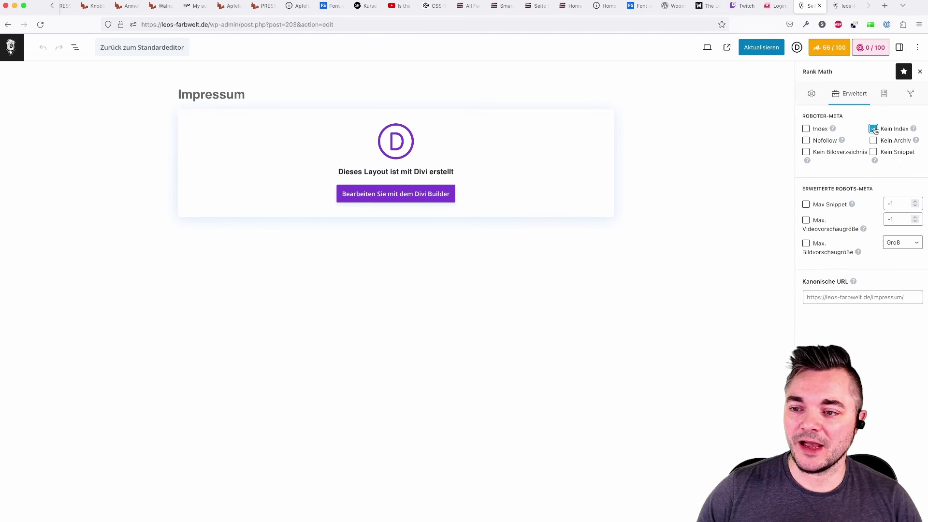
{"action": "left_click", "coordinate": [821, 140]}
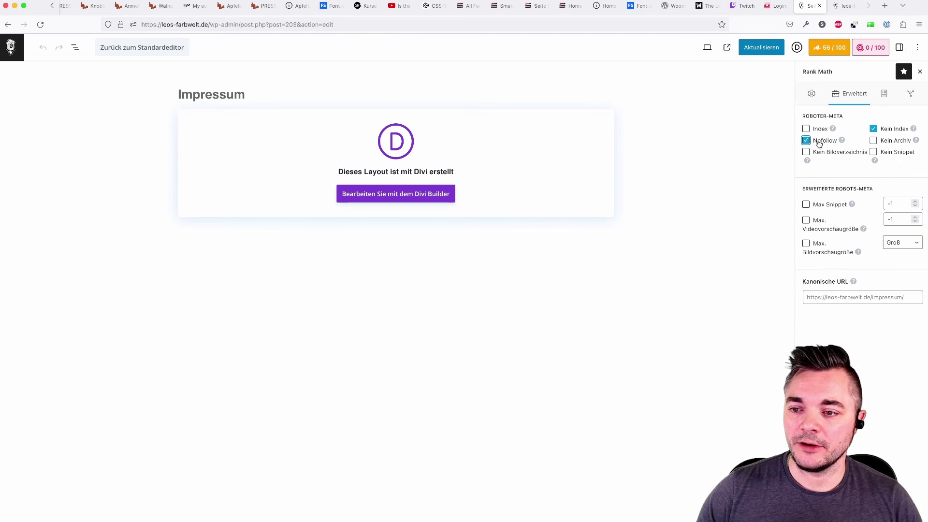
{"action": "left_click", "coordinate": [758, 50]}
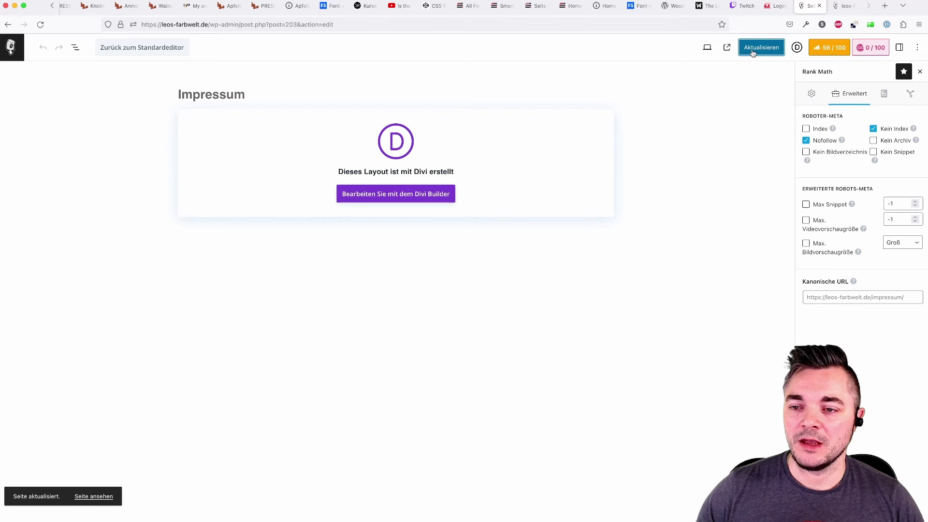
- Return to the page list, open the Startseite page for editing and add "Graffiti" as its Rank Math focus keyword
{"action": "left_click", "coordinate": [16, 48]}
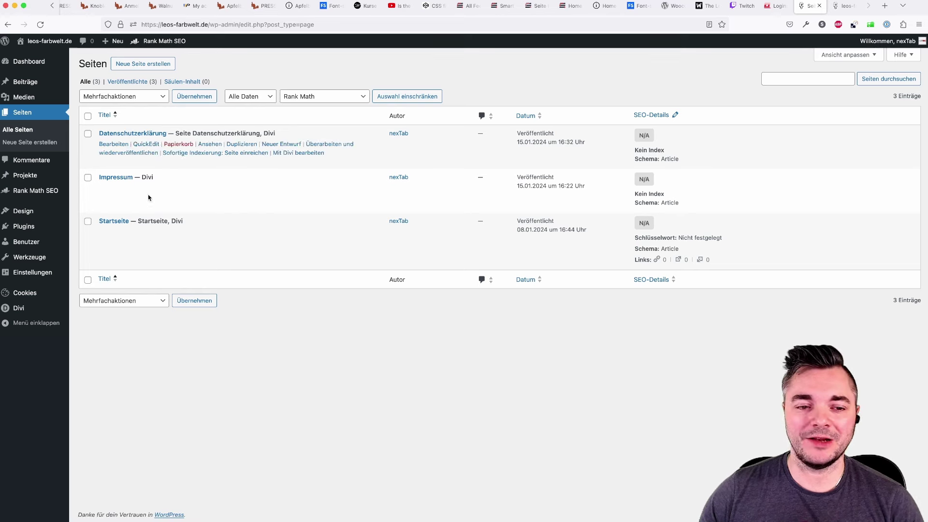
{"action": "left_click", "coordinate": [117, 235]}
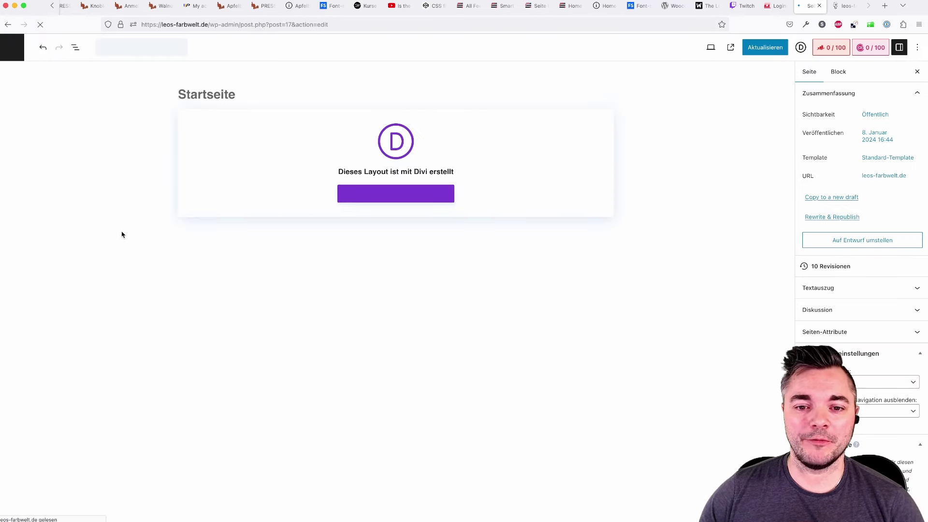
{"action": "left_click", "coordinate": [826, 48]}
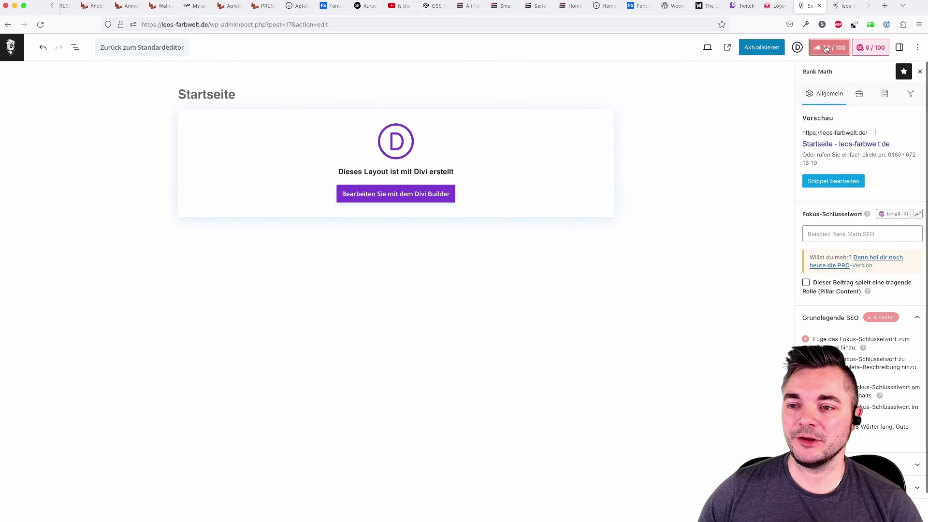
{"action": "left_click", "coordinate": [841, 234]}
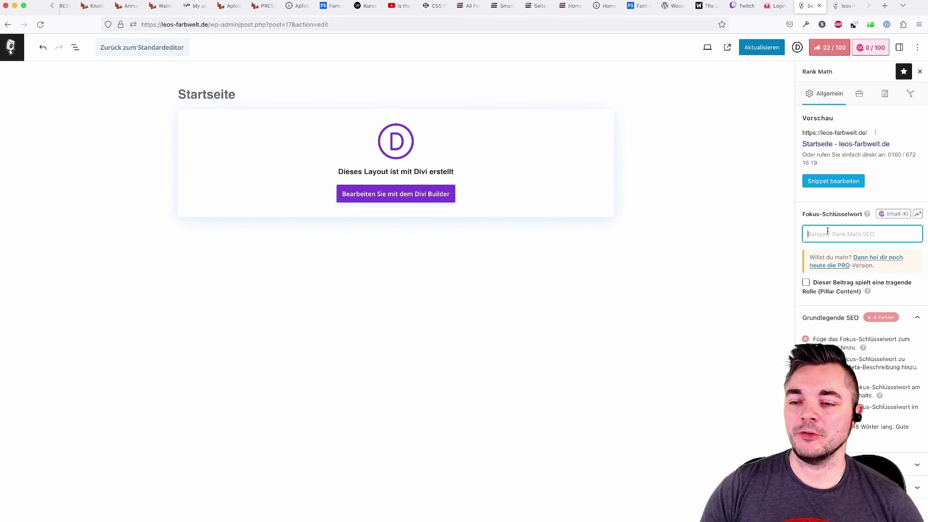
{"action": "type", "text": "Graffiti"}
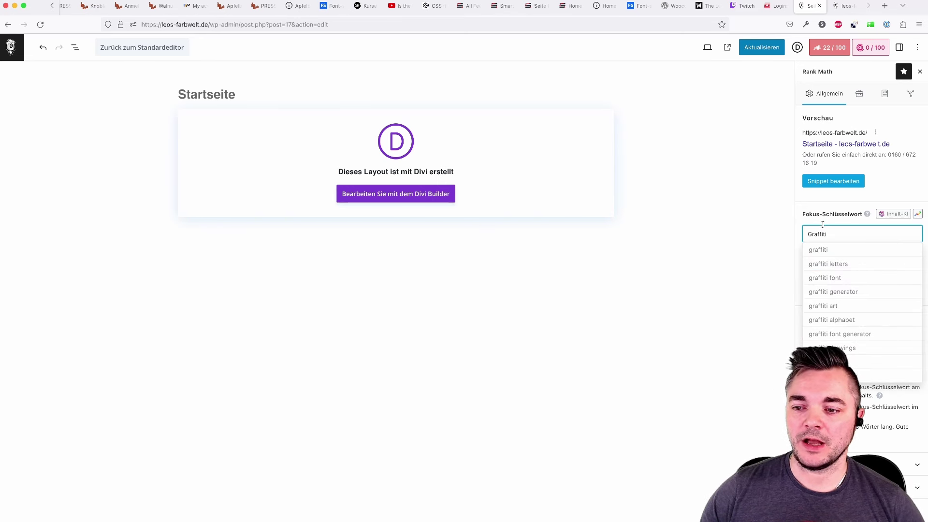
{"action": "key", "text": "Return"}
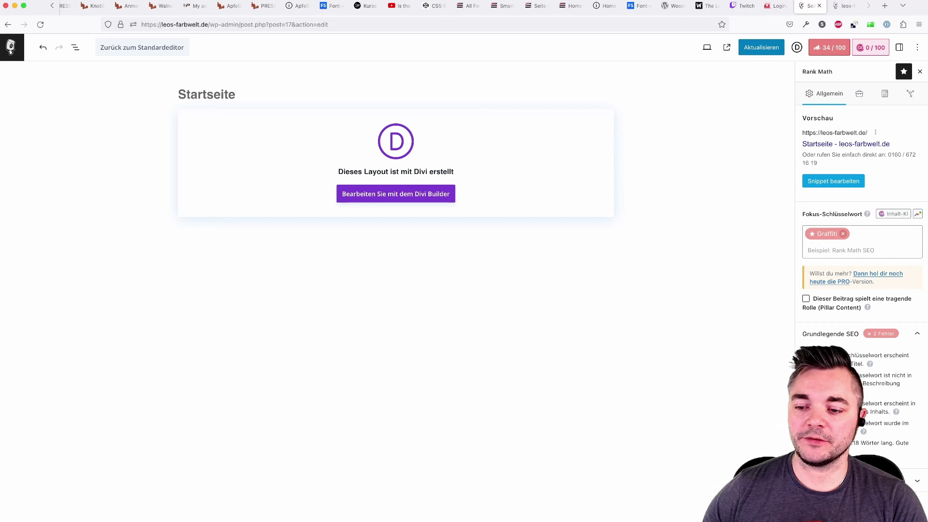
- Edit the Startseite snippet and replace its title with "Graffiti-Kunst in Lüneburg und Umgebung – Leos Farbwelt"
{"action": "scroll", "coordinate": [860, 217], "scroll_direction": "down", "scroll_amount": 1}
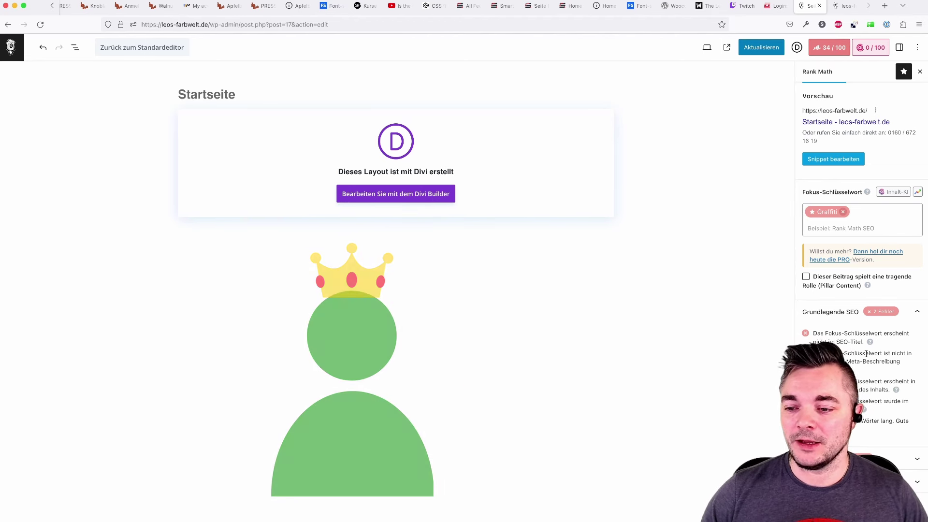
{"action": "scroll", "coordinate": [861, 351], "scroll_direction": "down", "scroll_amount": 1}
{"action": "scroll", "coordinate": [861, 351], "scroll_direction": "up", "scroll_amount": 1}
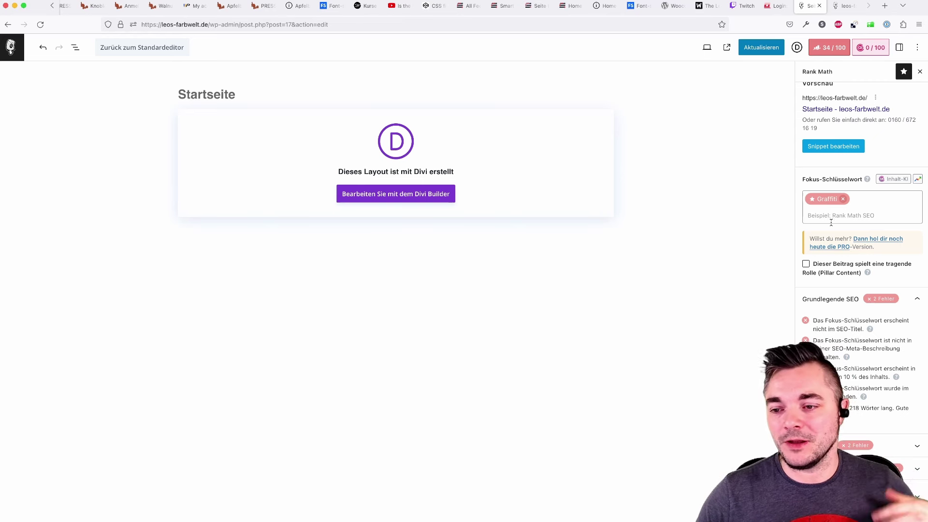
{"action": "scroll", "coordinate": [840, 236], "scroll_direction": "up", "scroll_amount": 1}
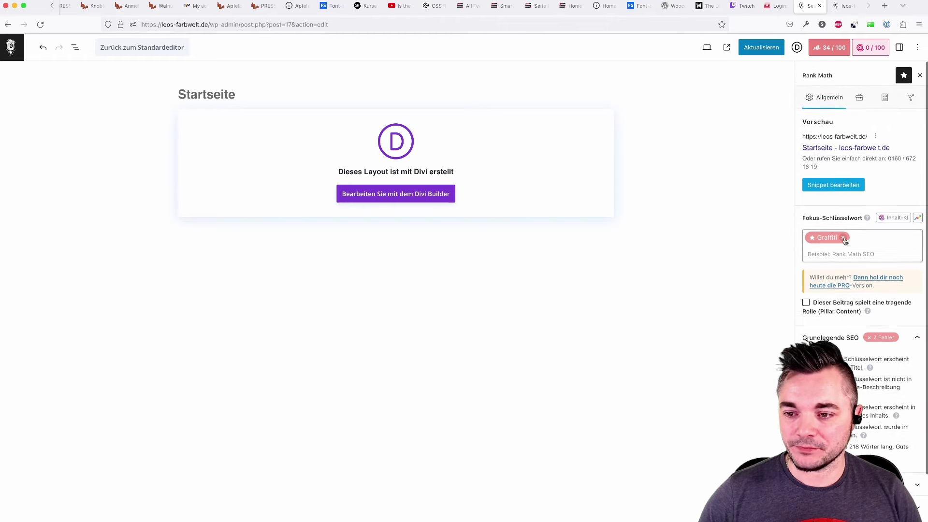
{"action": "left_click", "coordinate": [824, 184]}
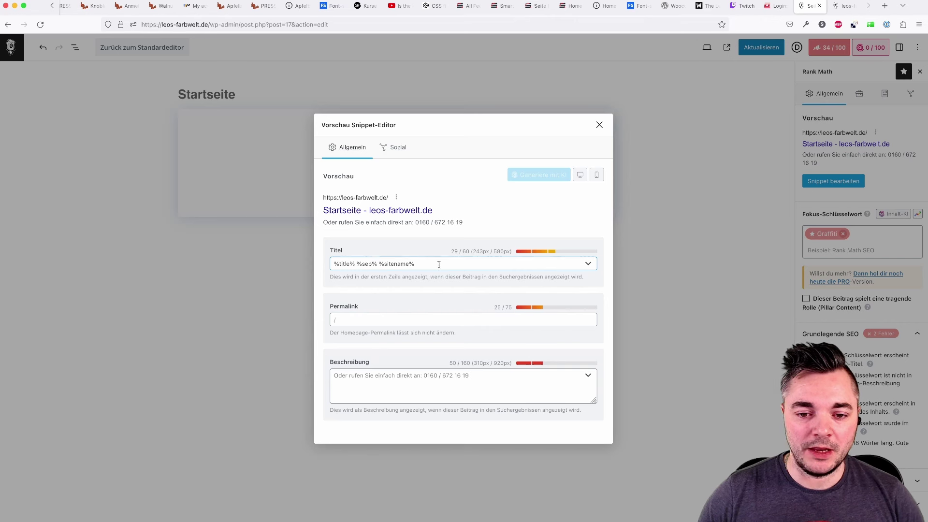
{"action": "left_click_drag", "start_coordinate": [437, 264], "coordinate": [327, 264]}
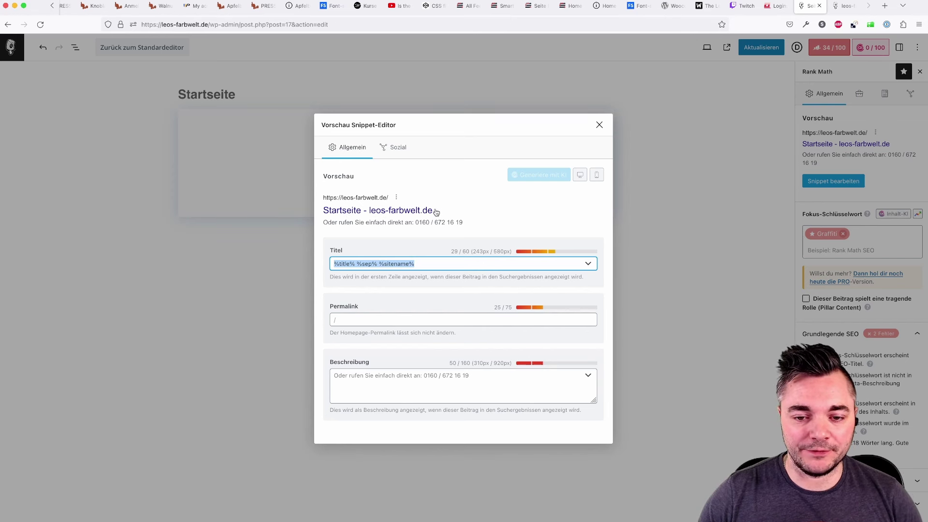
{"action": "type", "text": "G"}
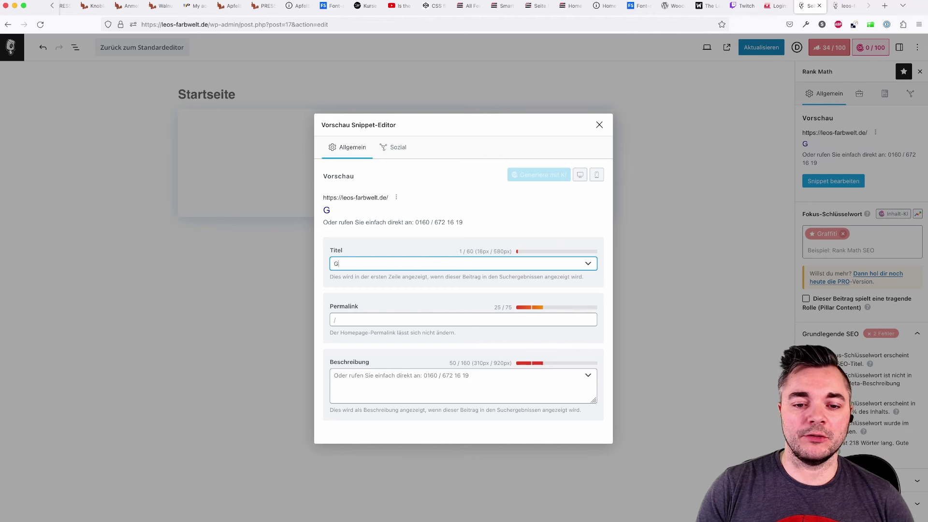
{"action": "type", "text": "raffiti-Kunst"}
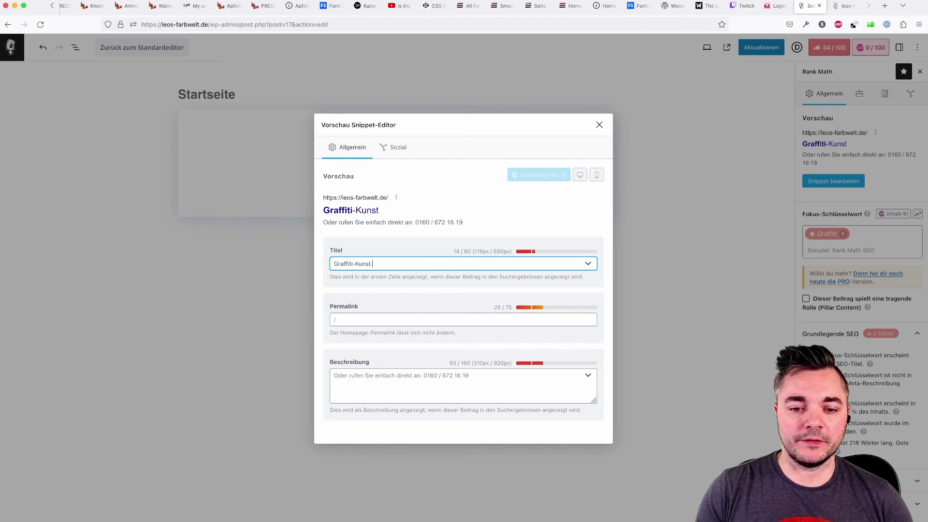
{"action": "type", "text": " in Lünebur"}
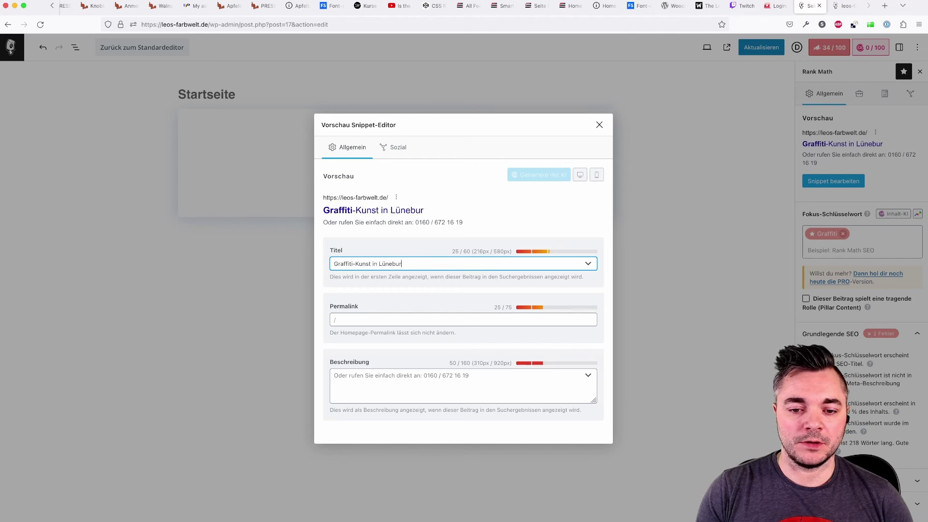
{"action": "type", "text": "g und Umgebung –"}
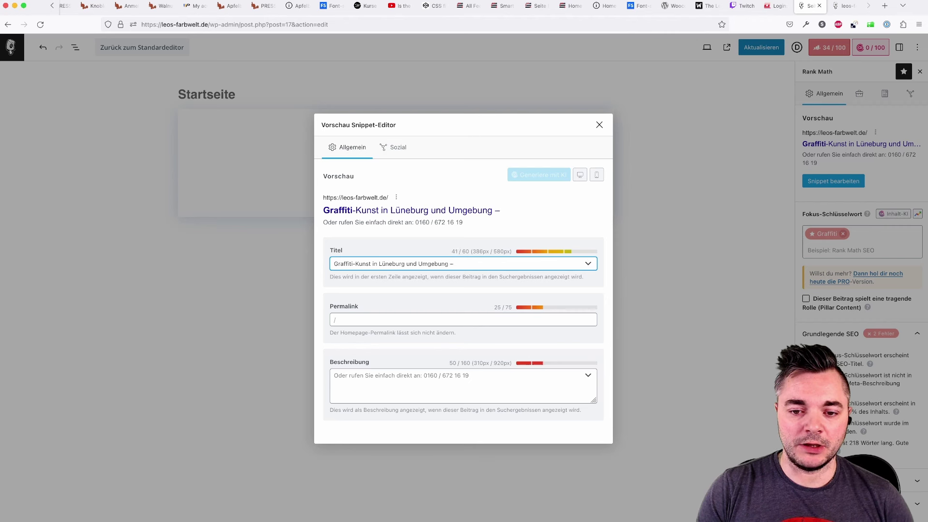
{"action": "type", "text": " Graffi"}
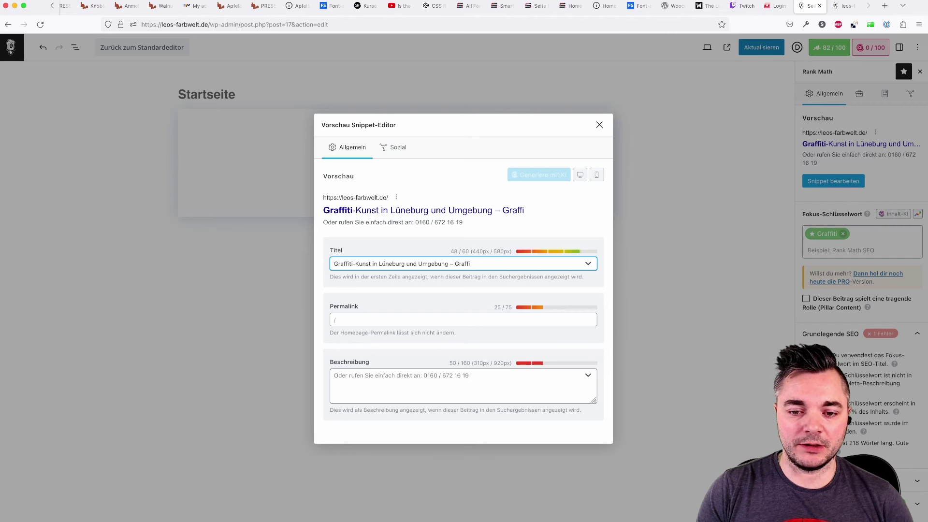
{"action": "key", "text": "alt+BackSpace"}
{"action": "type", "text": "Leos Farbwelt"}
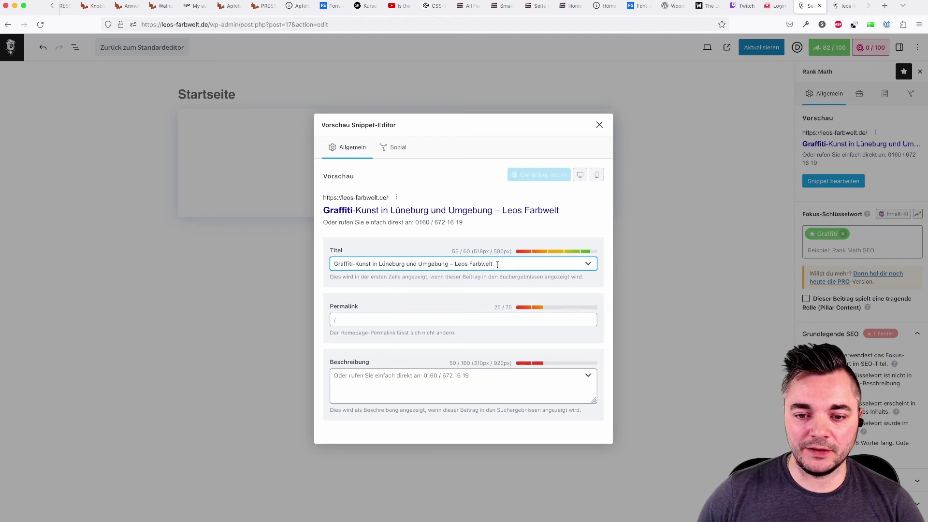
{"action": "left_click_drag", "start_coordinate": [497, 265], "coordinate": [458, 263]}
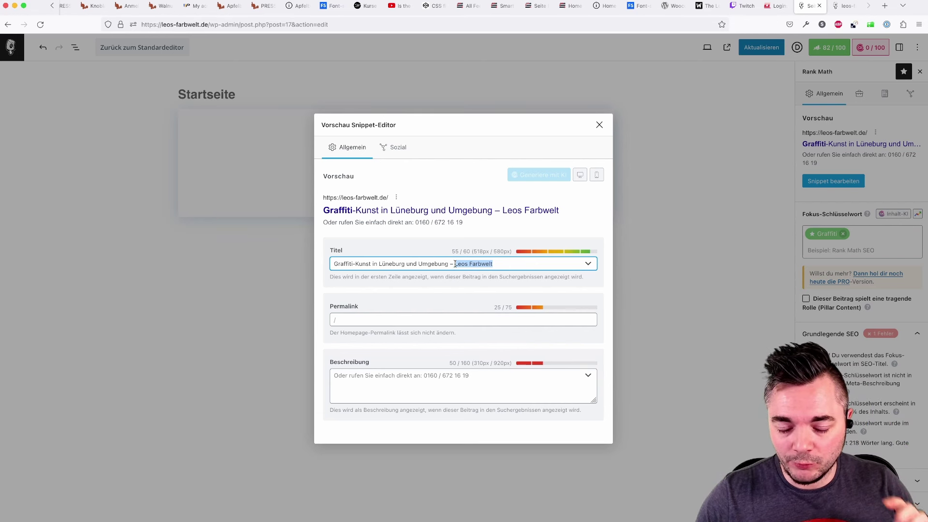
{"action": "left_click_drag", "start_coordinate": [333, 263], "coordinate": [444, 263]}
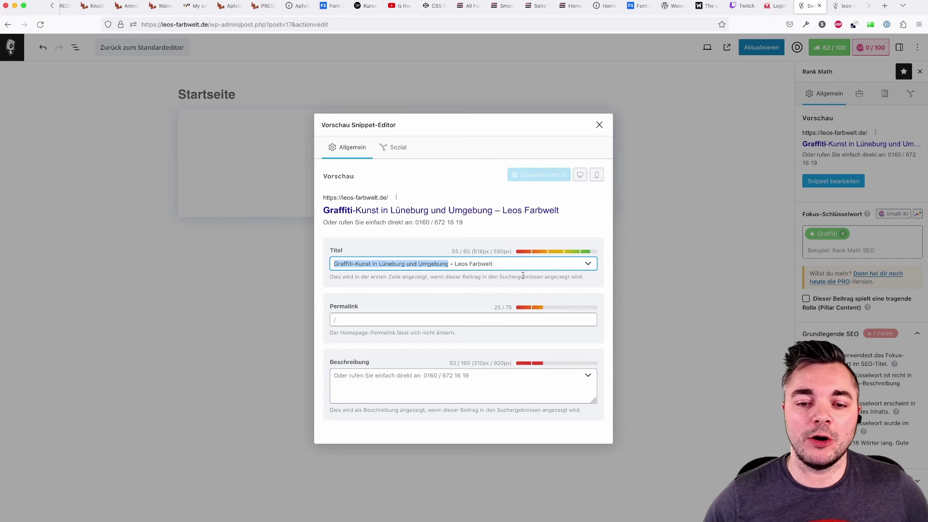
{"action": "left_click_drag", "start_coordinate": [379, 264], "coordinate": [404, 265]}
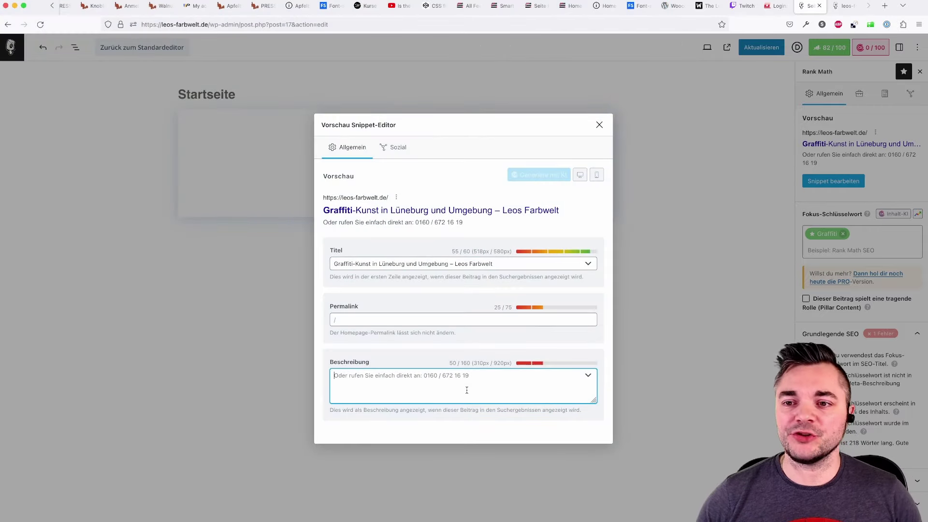
- Copy the intro paragraph beginning "Einzigartige Graffiti-Kunstwerke" from the live homepage into the Startseite snippet's description
{"action": "key", "text": "ctrl+Tab"}
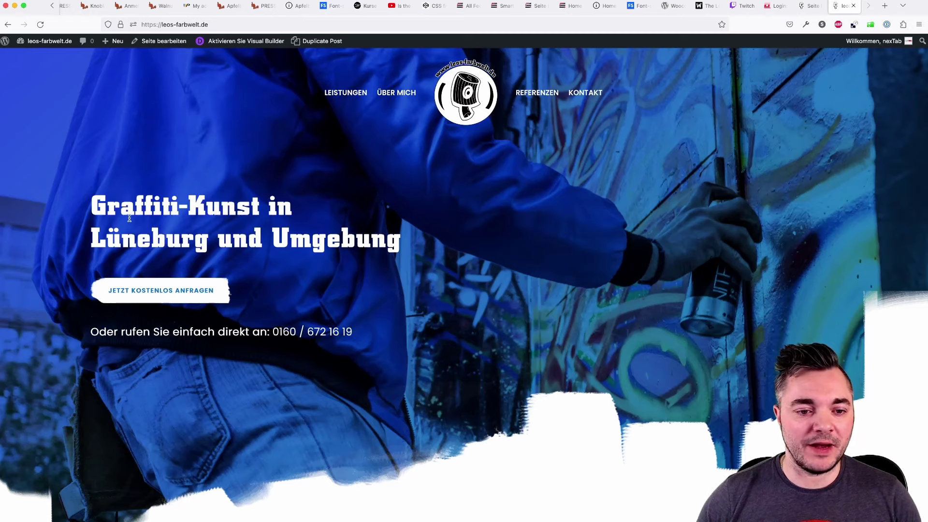
{"action": "left_click_drag", "start_coordinate": [93, 202], "coordinate": [400, 238]}
{"action": "scroll", "coordinate": [303, 220], "scroll_direction": "down", "scroll_amount": 10}
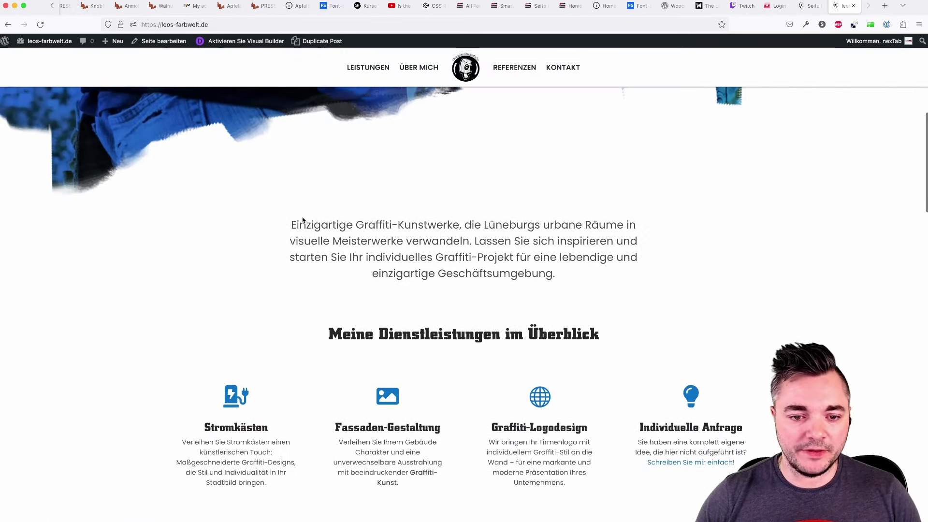
{"action": "left_click_drag", "start_coordinate": [290, 223], "coordinate": [559, 273]}
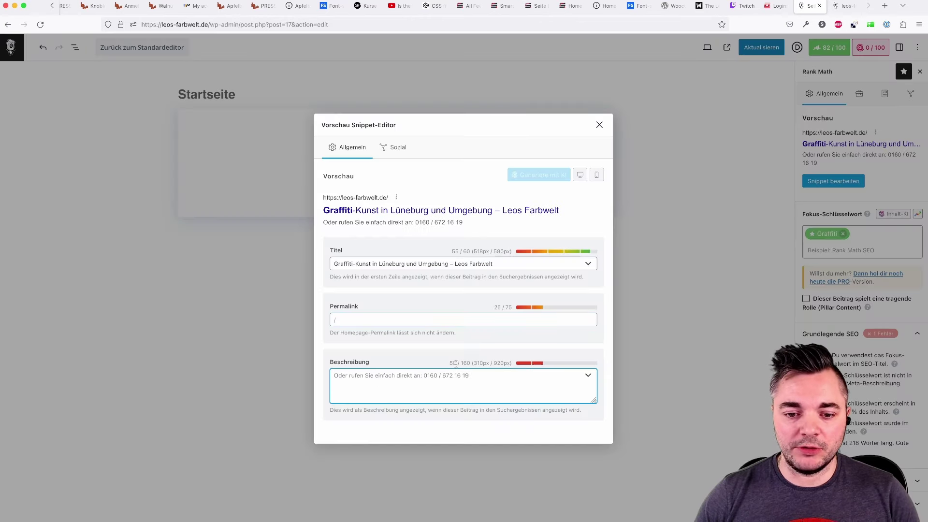
{"action": "type", "text": "Einzigartige Graffiti-Kunstwerke, die Lüneburgs urbane Räume in visuelle Meisterwerke verwandeln. Lassen Sie sich inspirieren und starten Sie Ihr individuelles Graffiti-Projekt für eine lebendige und einzigartige Geschäftsumgebung."}
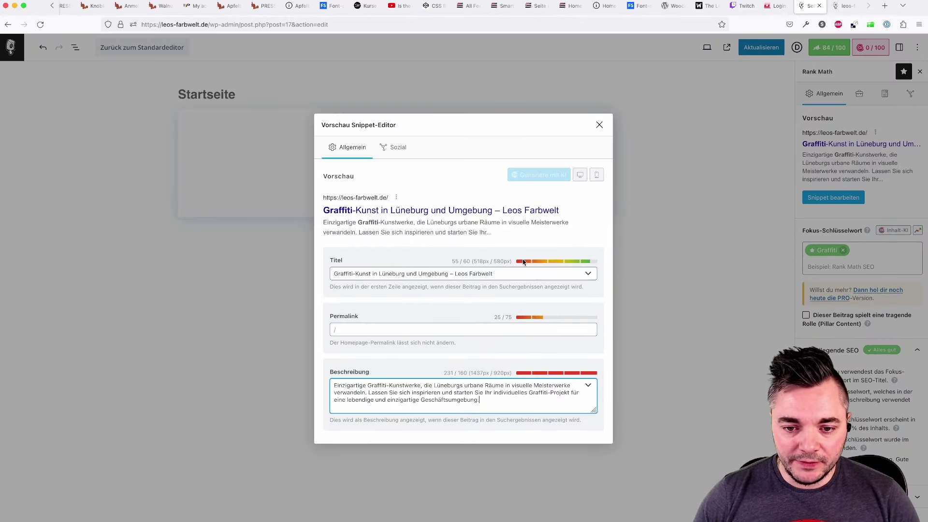
- Insert "wie aufwändig gestaltete Stromkästen, Wand-Verzierungen oder" after "Einzigartige Graffiti-Kunstwerke," in the Startseite snippet's description
{"action": "left_click_drag", "start_coordinate": [451, 261], "coordinate": [472, 261]}
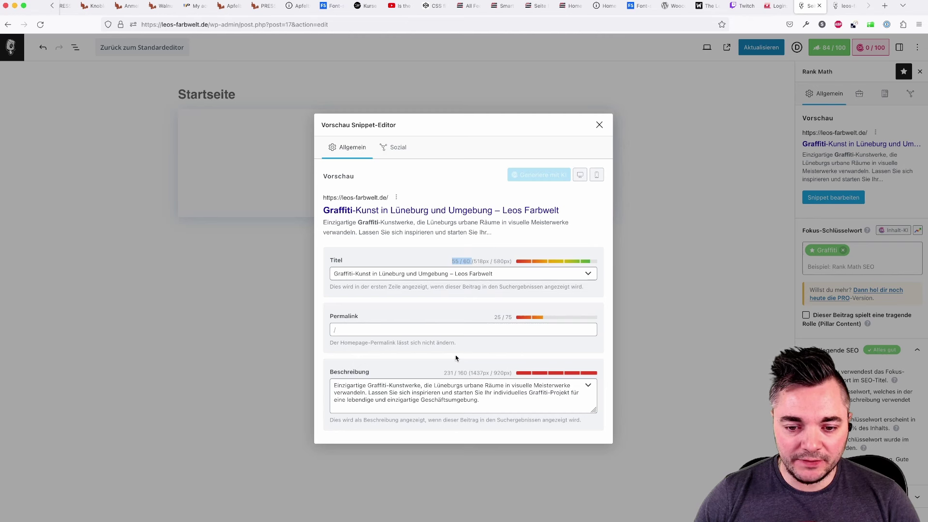
{"action": "left_click_drag", "start_coordinate": [444, 372], "coordinate": [467, 373]}
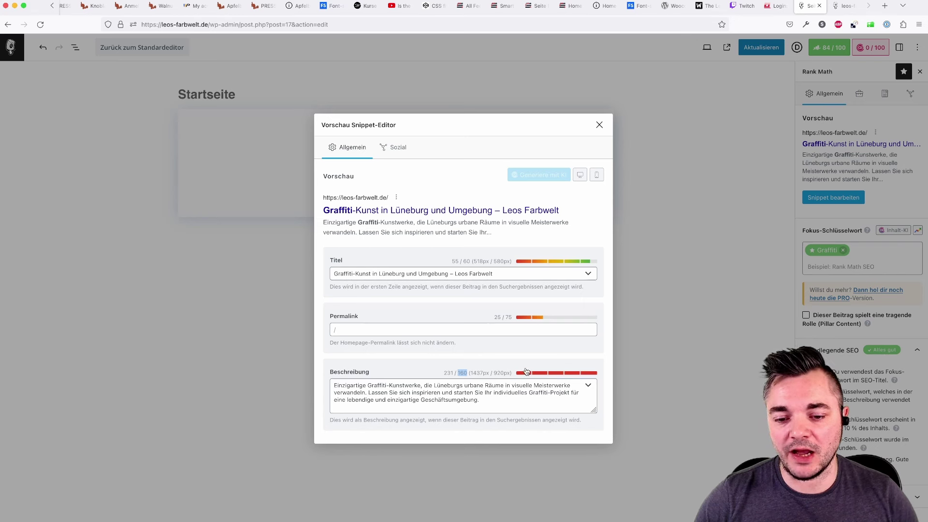
{"action": "left_click", "coordinate": [407, 385]}
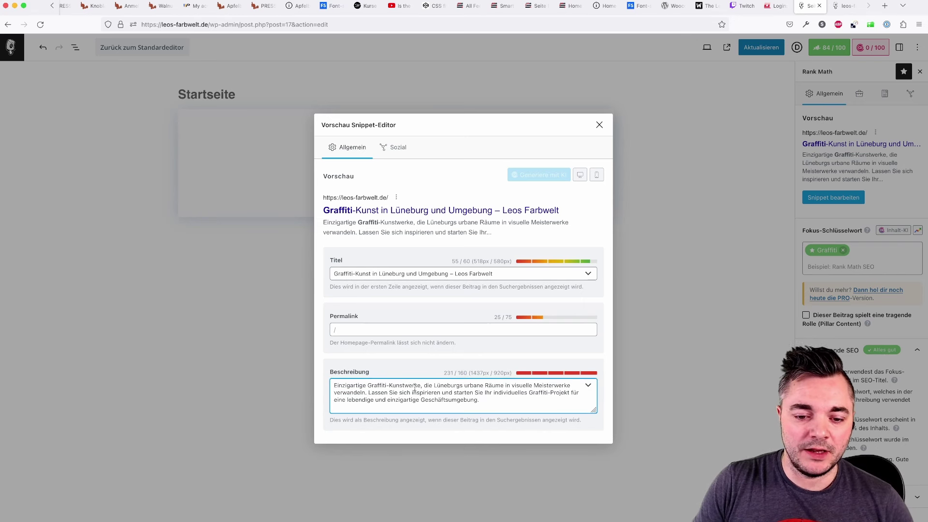
{"action": "type", "text": "wie"}
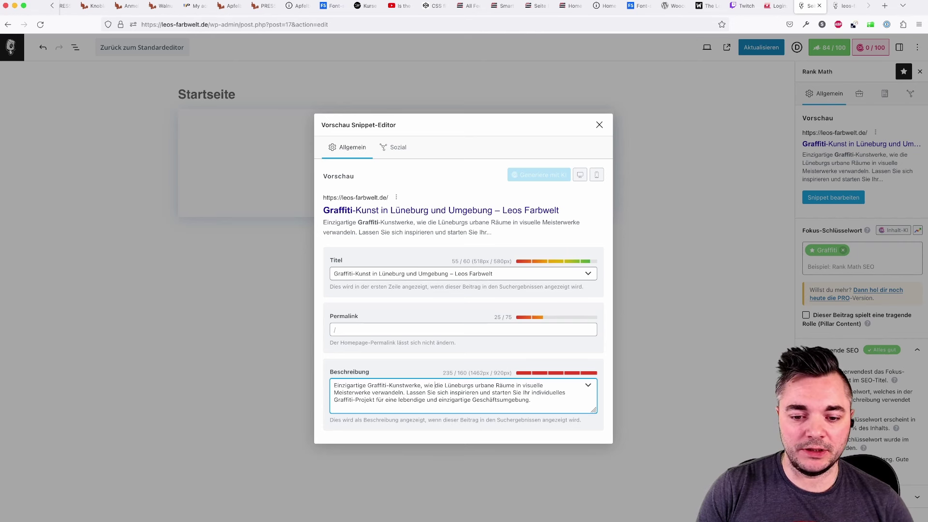
{"action": "type", "text": "aufwändig gesta"}
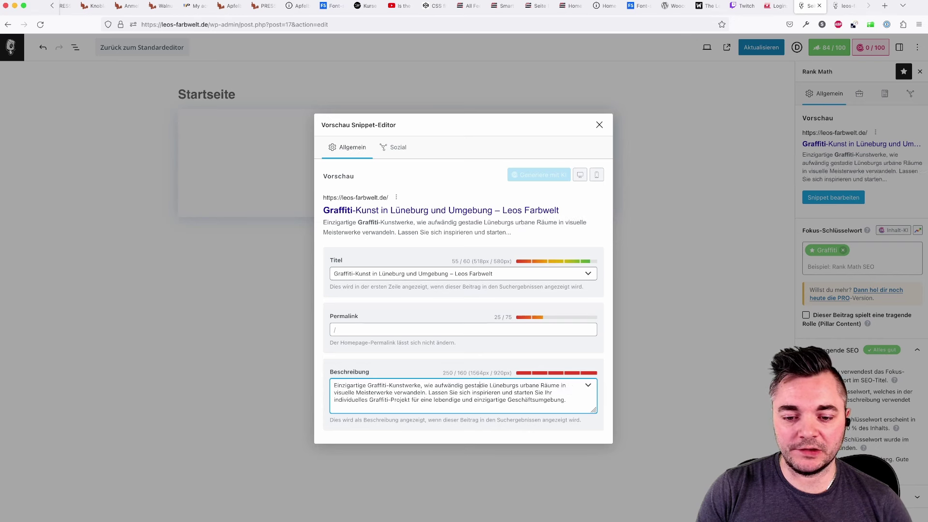
{"action": "type", "text": "ltete Stromkäst"}
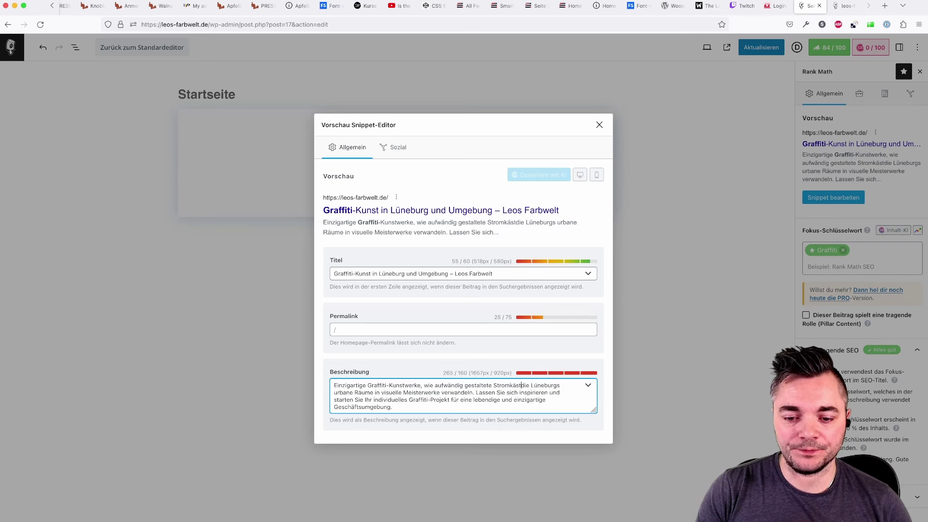
{"action": "type", "text": "en, Wand-Verzie"}
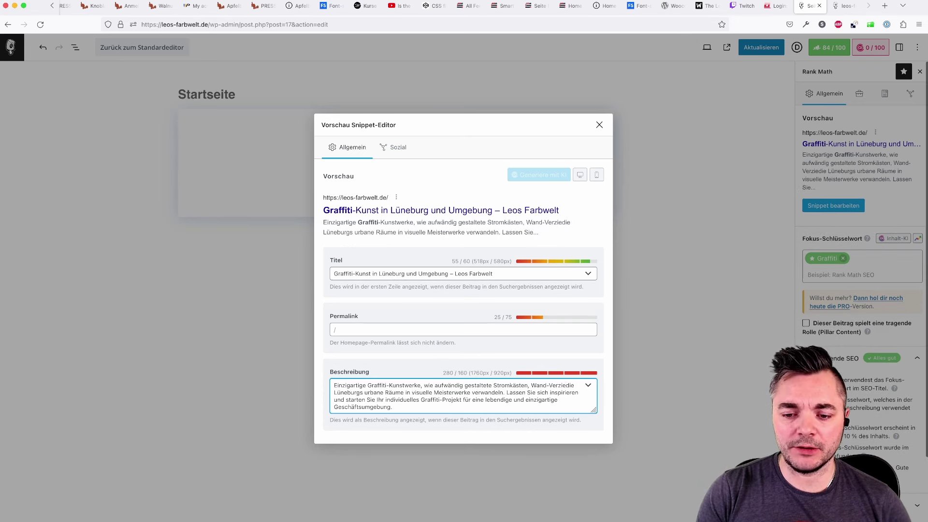
{"action": "type", "text": "rungen oder"}
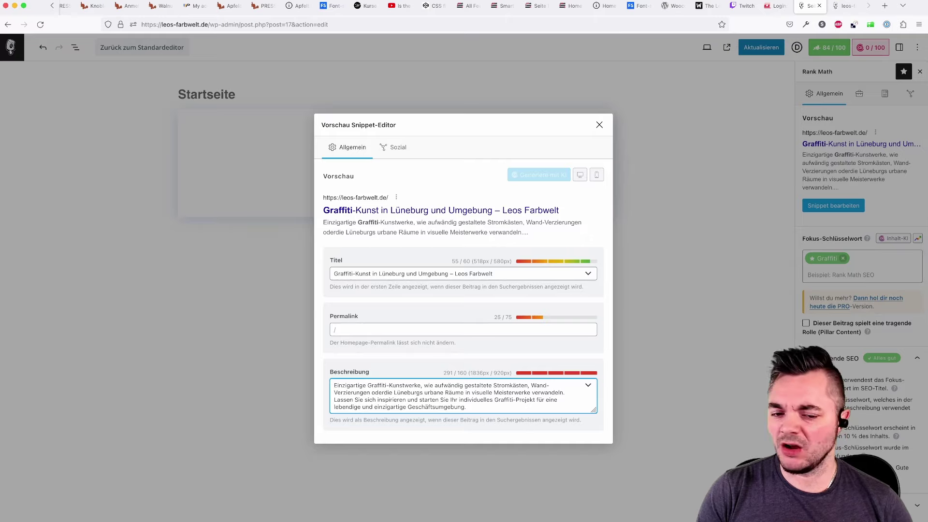
- Check the services overview on the live homepage and continue the description after "oder" with "Graffiti-Logodesign in"
{"action": "key", "text": "ctrl+Tab"}
{"action": "scroll", "coordinate": [414, 367], "scroll_direction": "down", "scroll_amount": 4}
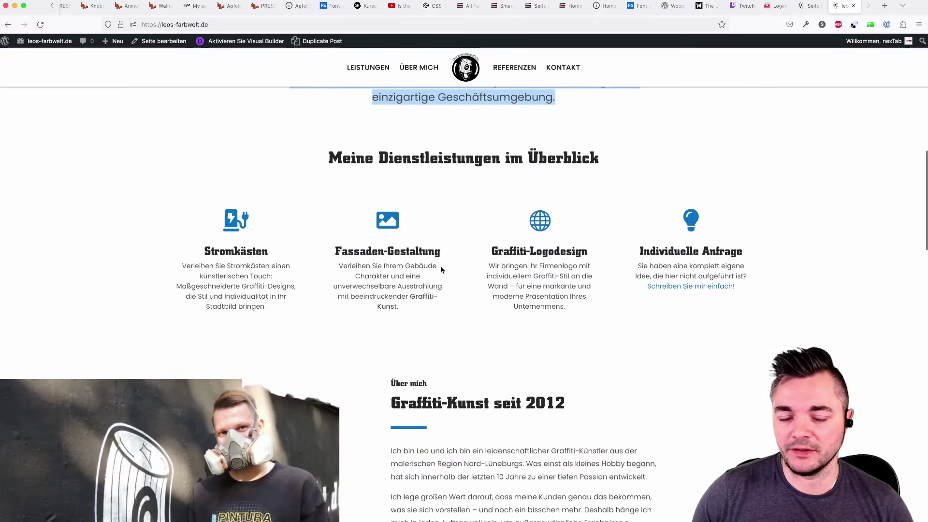
{"action": "key", "text": "ctrl+shift+Tab"}
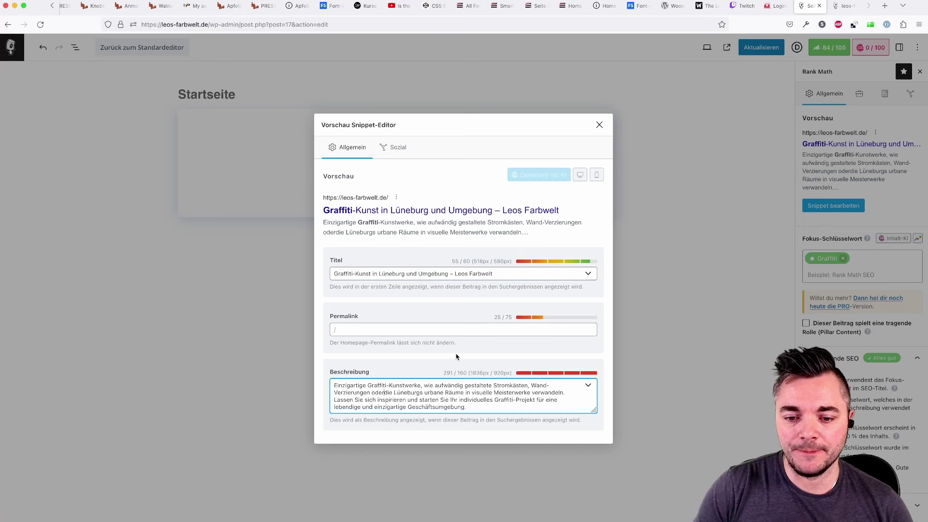
{"action": "type", "text": "Graf"}
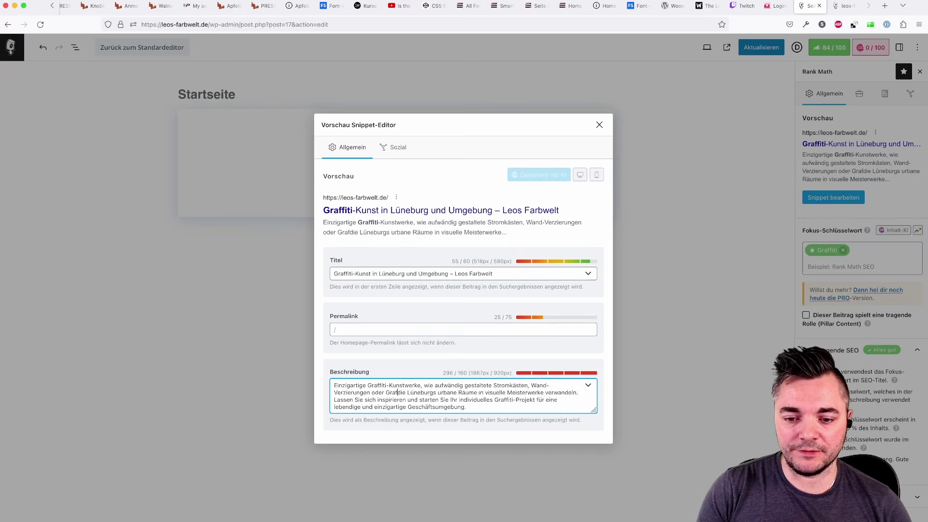
{"action": "type", "text": "fiti-Logodesign in"}
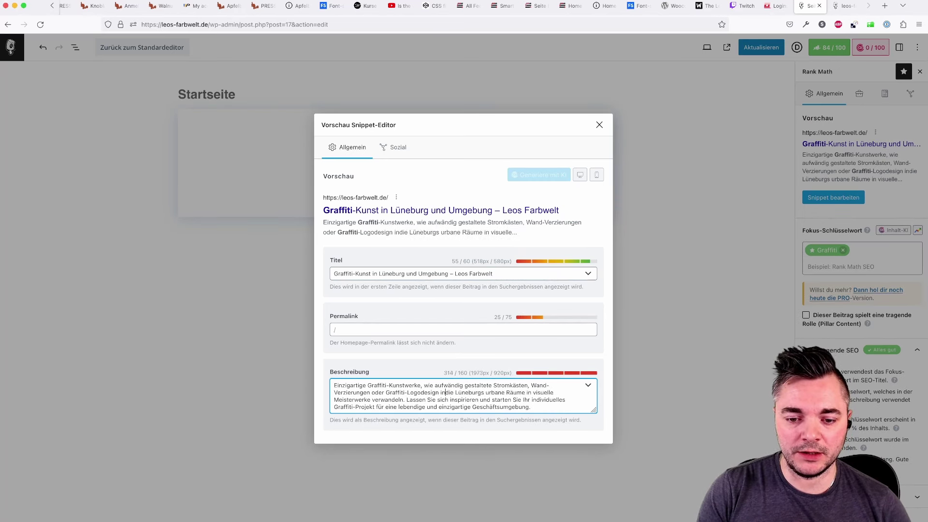
- Remove "die" before "Lüneburgs" and replace all description text after "Lüneburgs" with "und Umgebung."
{"action": "key", "text": "BackSpace"}
{"action": "key", "text": "shift+Down"}
{"action": "key", "text": "shift+Down"}
{"action": "key", "text": "shift+Down"}
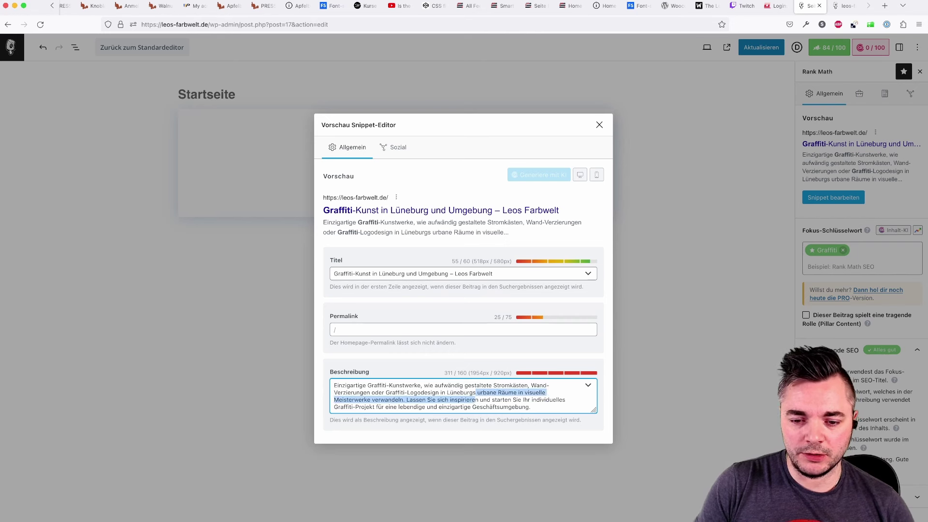
{"action": "key", "text": "BackSpace"}
{"action": "type", "text": "und Umgebung."}
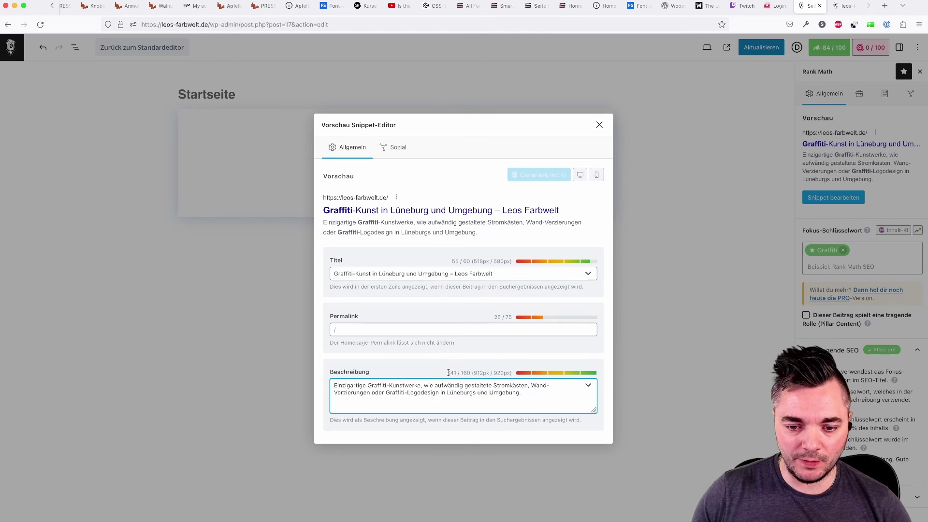
{"action": "left_click_drag", "start_coordinate": [447, 373], "coordinate": [331, 384]}
{"action": "left_click", "coordinate": [531, 395]}
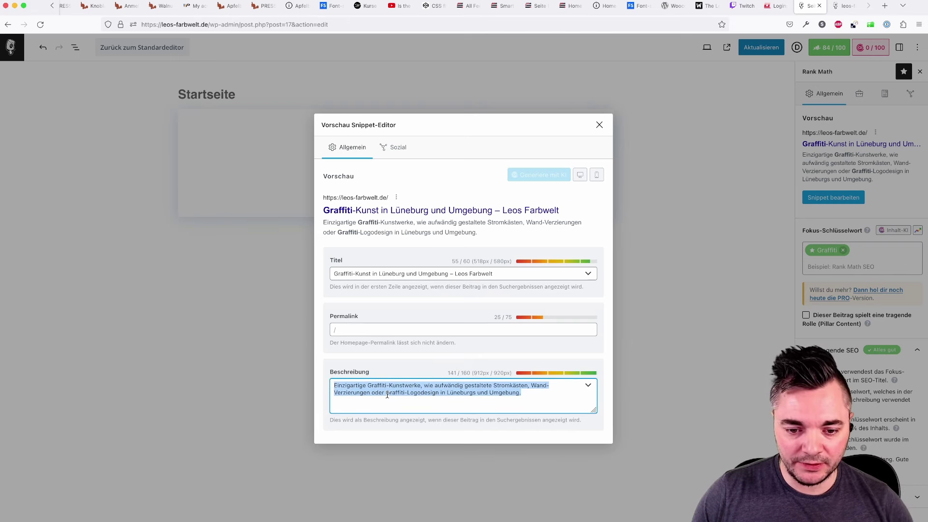
{"action": "left_click", "coordinate": [533, 394]}
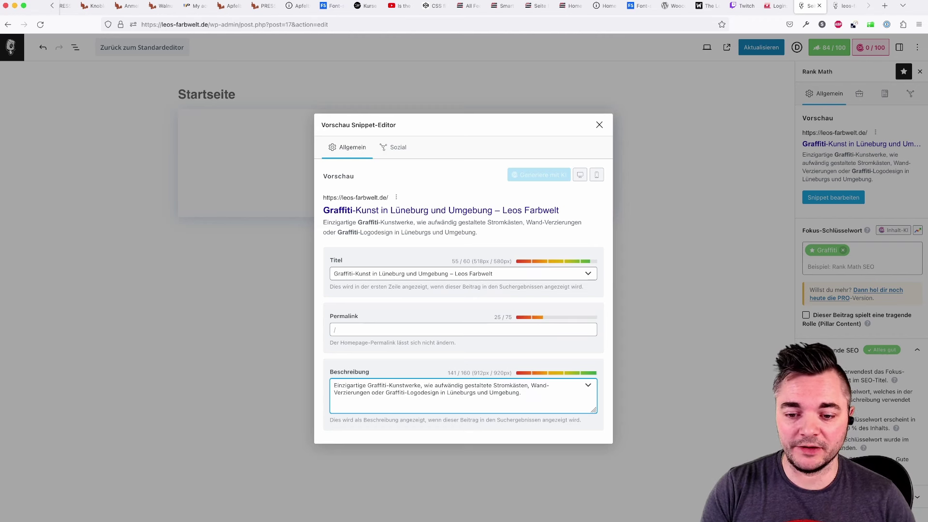
{"action": "type", "text": "Kostenloser"}
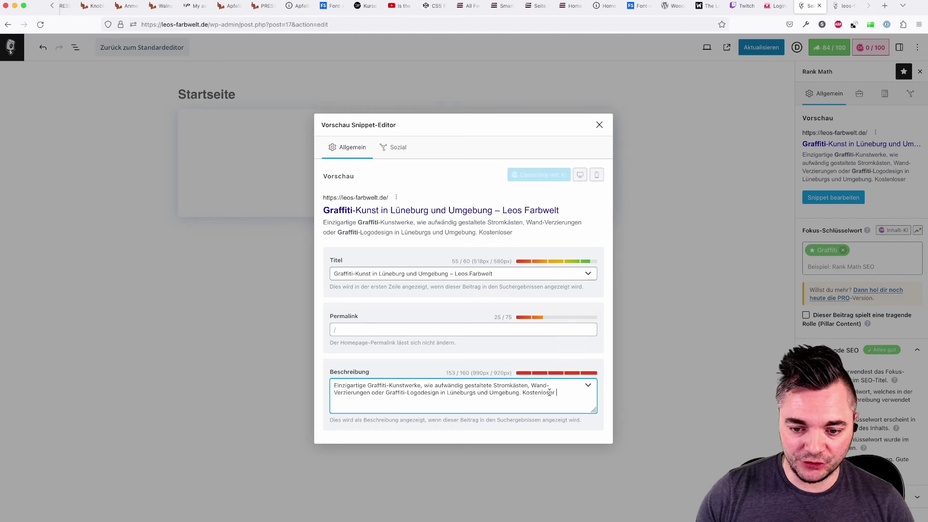
{"action": "key", "text": "BackSpace"}
{"action": "key", "text": "BackSpace"}
{"action": "key", "text": "BackSpace"}
{"action": "key", "text": "BackSpace"}
{"action": "key", "text": "BackSpace"}
{"action": "key", "text": "BackSpace"}
{"action": "key", "text": "BackSpace"}
{"action": "key", "text": "BackSpace"}
{"action": "key", "text": "BackSpace"}
{"action": "key", "text": "BackSpace"}
{"action": "key", "text": "BackSpace"}
{"action": "key", "text": "BackSpace"}
{"action": "key", "text": "BackSpace"}
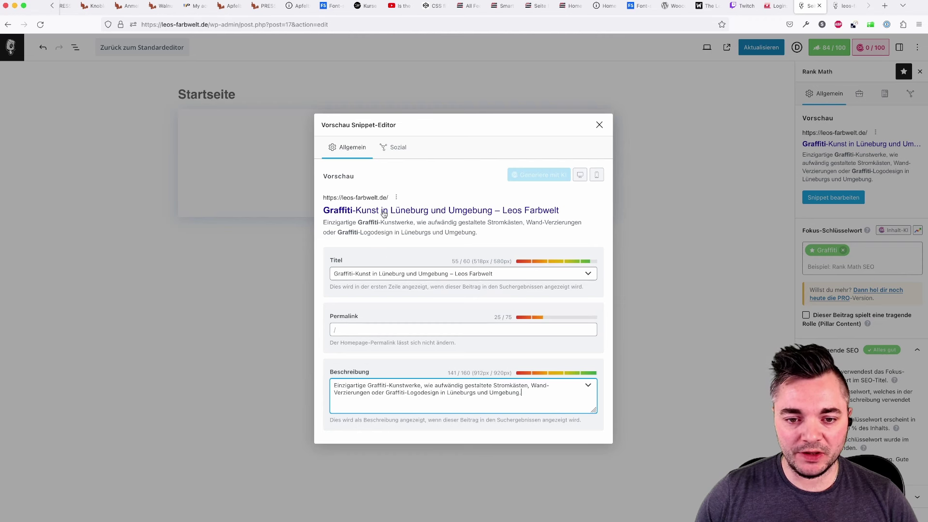
- Close the snippet editor and examine the Grundlegende SEO checks on content length and early keyword use against the live homepage's main heading
{"action": "left_click", "coordinate": [599, 126]}
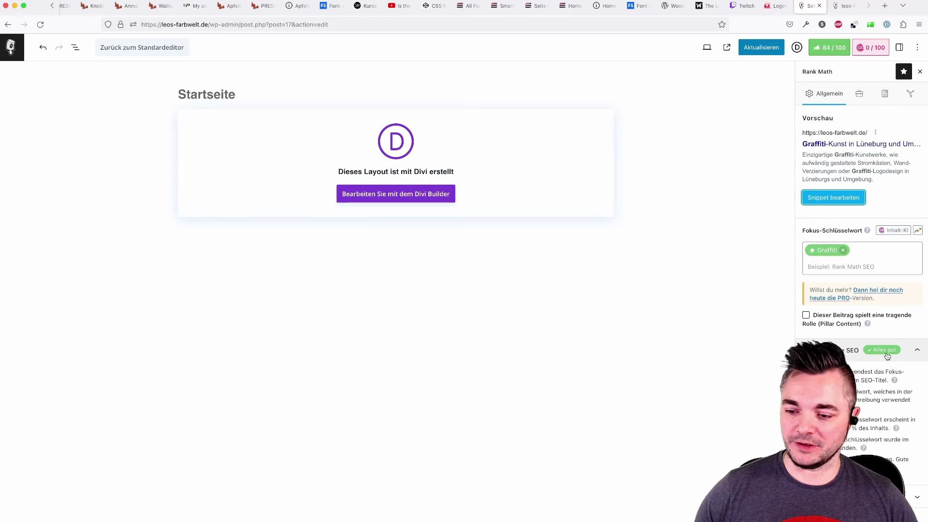
{"action": "scroll", "coordinate": [888, 356], "scroll_direction": "down", "scroll_amount": 2}
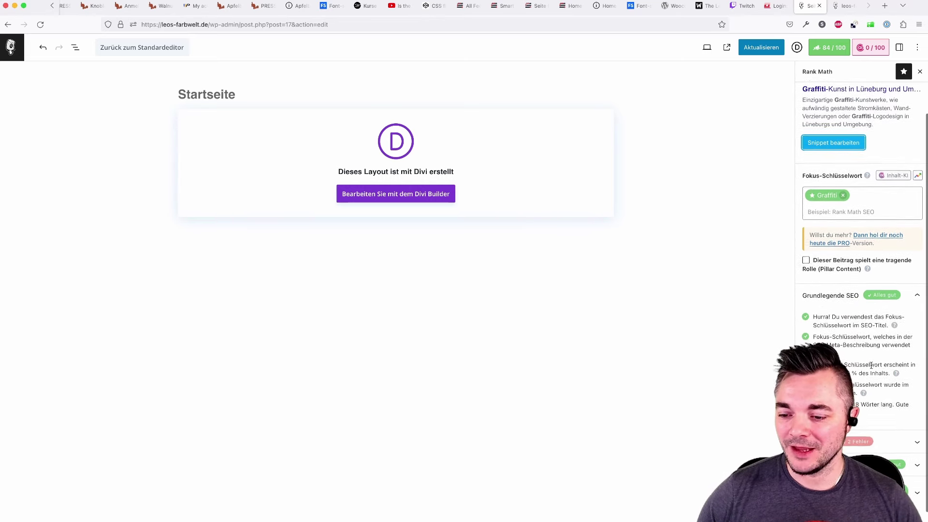
{"action": "scroll", "coordinate": [887, 356], "scroll_direction": "up", "scroll_amount": 1}
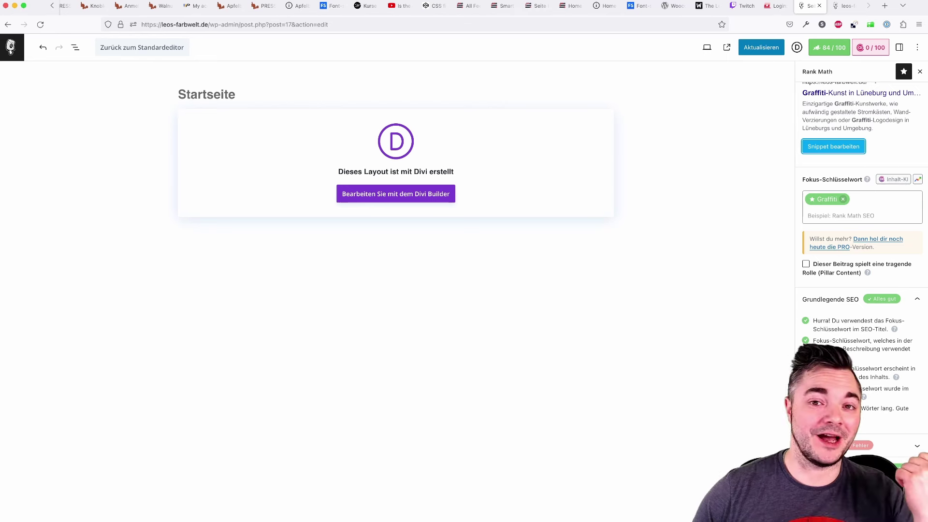
{"action": "left_click", "coordinate": [834, 322]}
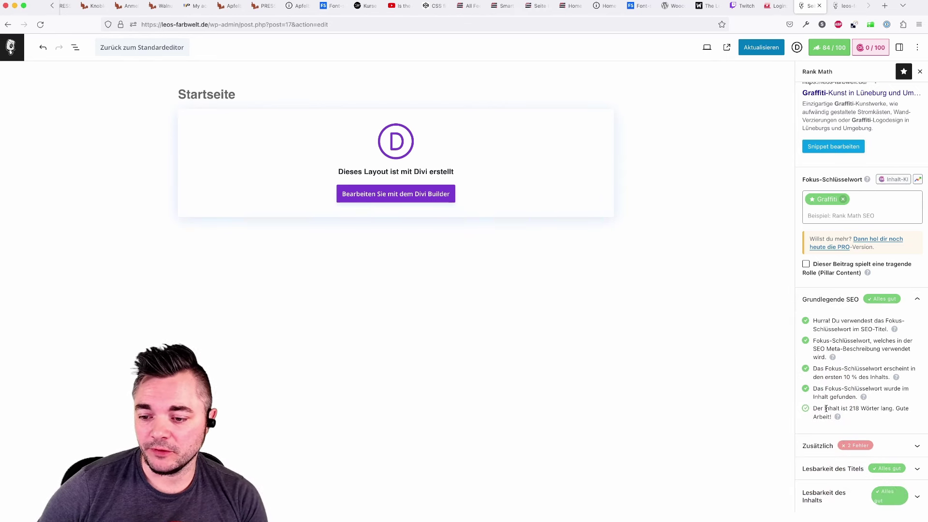
{"action": "left_click_drag", "start_coordinate": [841, 408], "coordinate": [880, 407]}
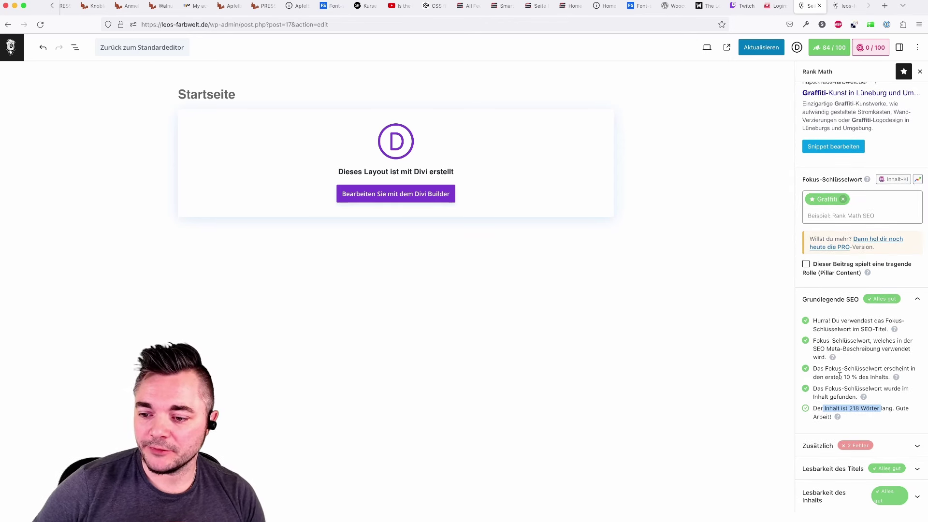
{"action": "left_click_drag", "start_coordinate": [816, 369], "coordinate": [884, 377]}
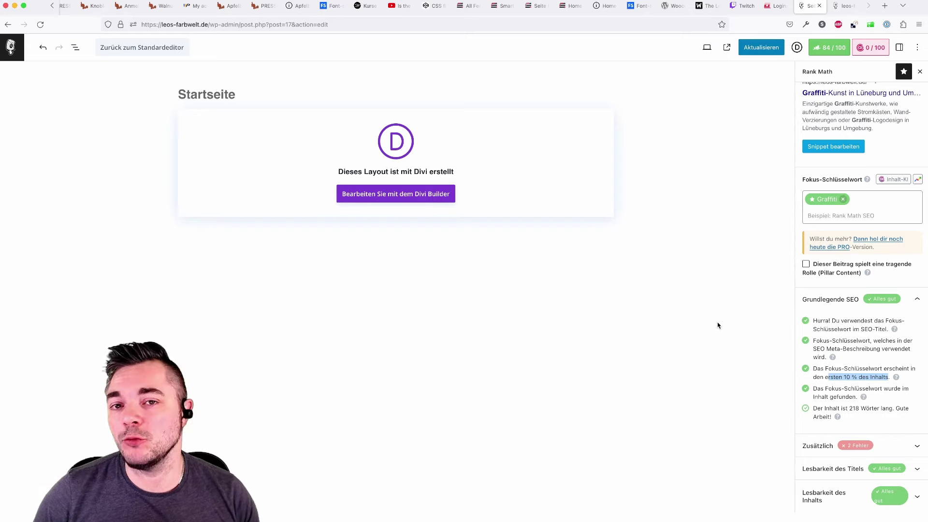
{"action": "key", "text": "ctrl+Tab"}
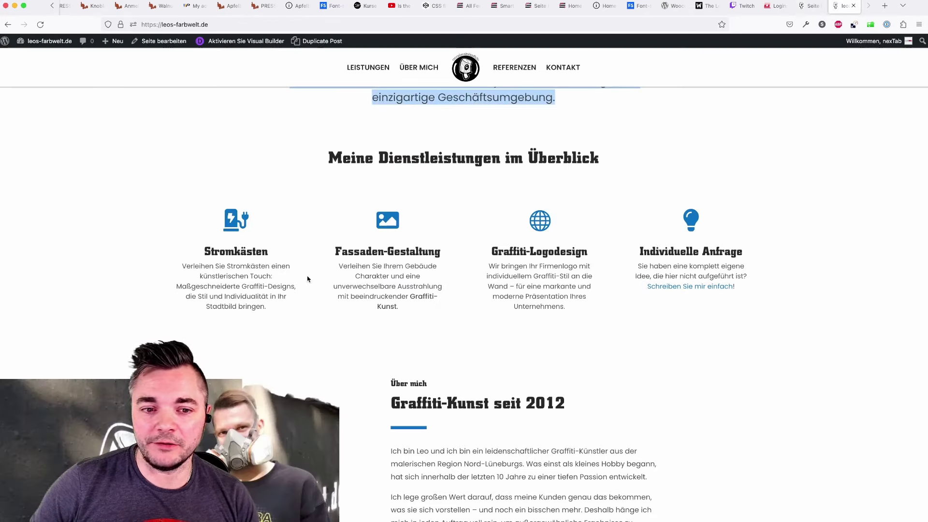
{"action": "scroll", "coordinate": [317, 268], "scroll_direction": "up", "scroll_amount": 10}
{"action": "triple_click", "coordinate": [99, 207]}
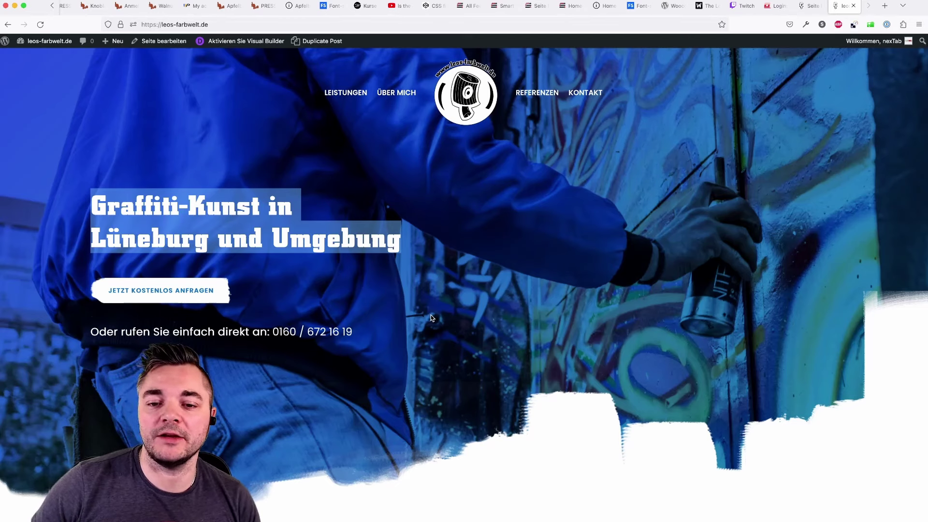
{"action": "key", "text": "ctrl+shift+Tab"}
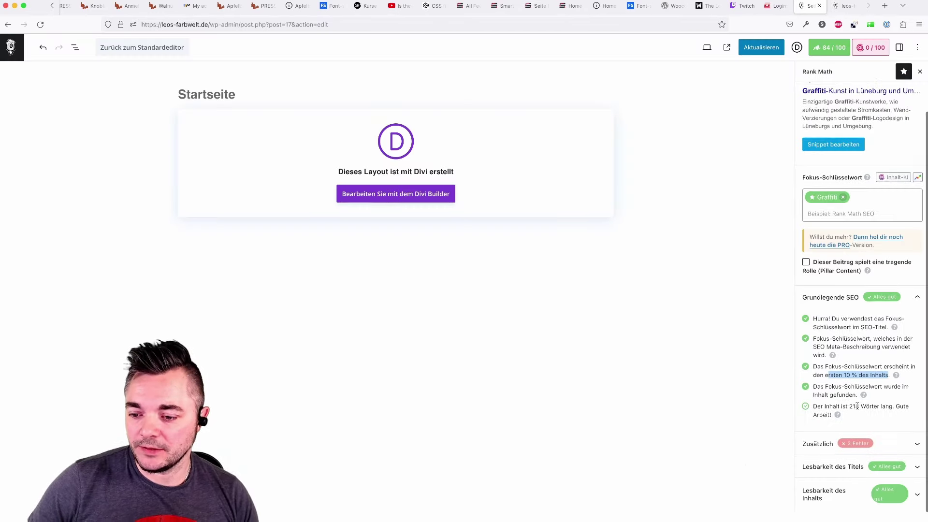
- Expand the Zusätzlich checks and examine the failed keyword density and Content AI items
{"action": "left_click", "coordinate": [877, 445]}
{"action": "scroll", "coordinate": [850, 387], "scroll_direction": "down", "scroll_amount": 5}
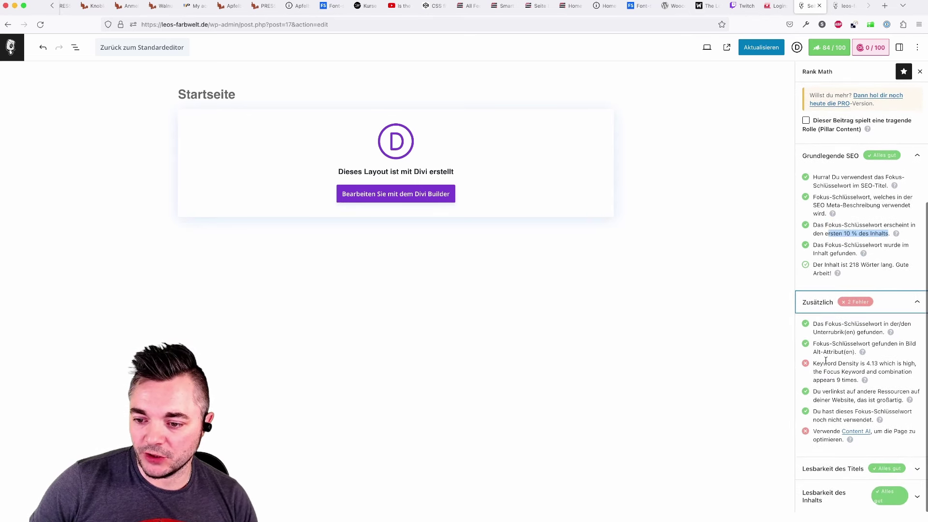
{"action": "left_click_drag", "start_coordinate": [813, 363], "coordinate": [859, 362]}
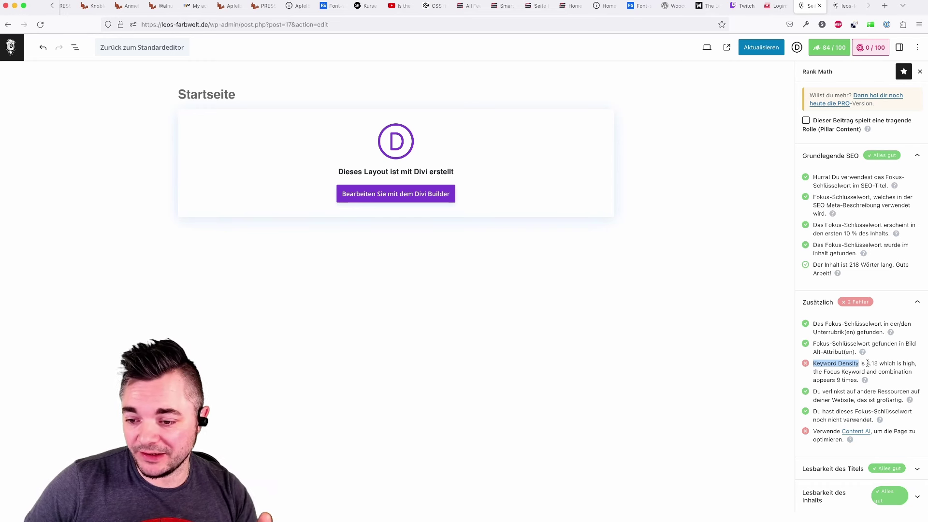
{"action": "left_click_drag", "start_coordinate": [867, 363], "coordinate": [909, 363]}
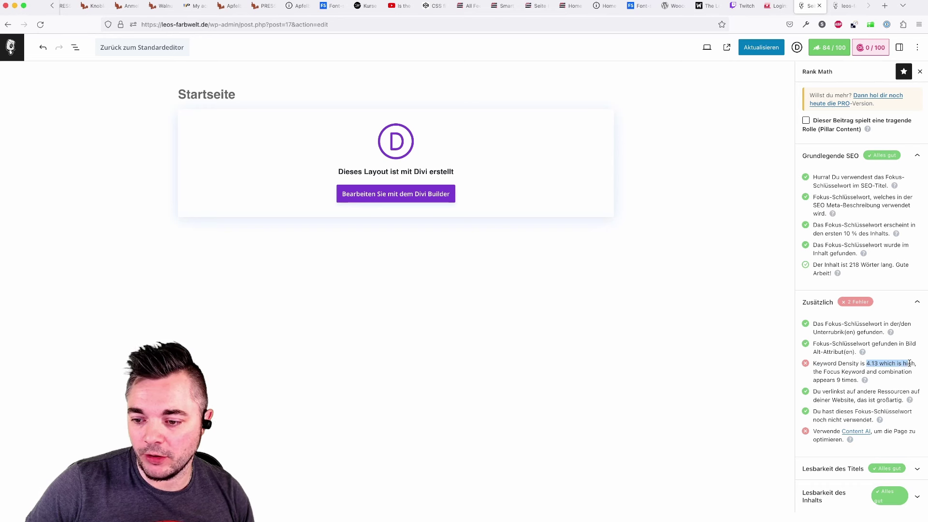
{"action": "left_click_drag", "start_coordinate": [820, 380], "coordinate": [852, 379]}
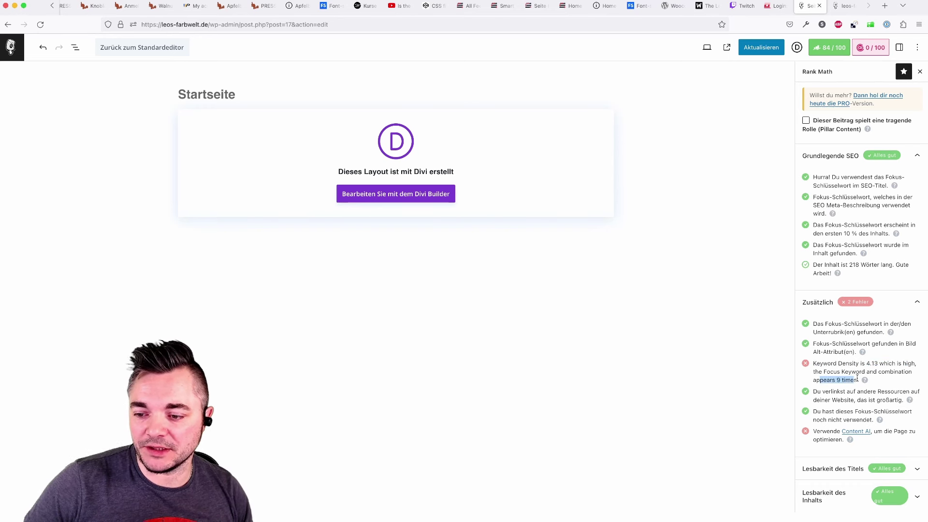
{"action": "left_click", "coordinate": [855, 380]}
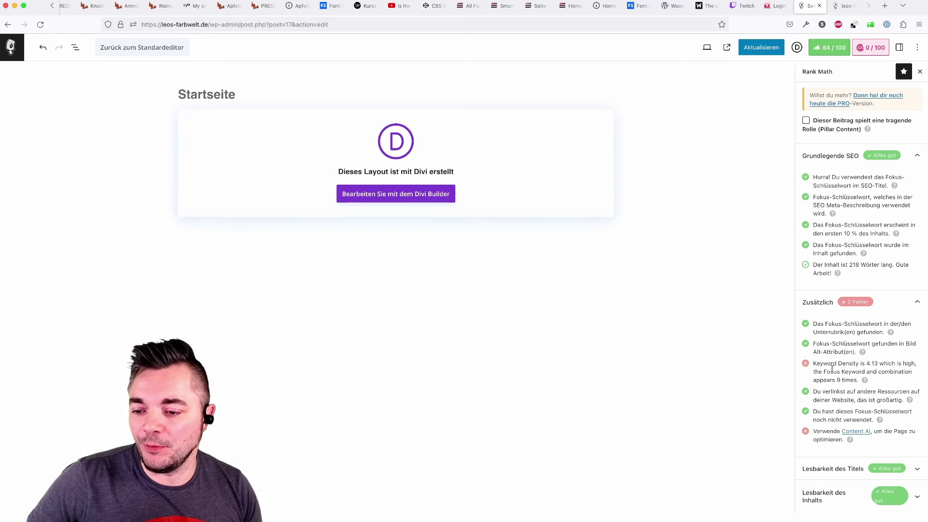
{"action": "scroll", "coordinate": [832, 370], "scroll_direction": "down", "scroll_amount": 1}
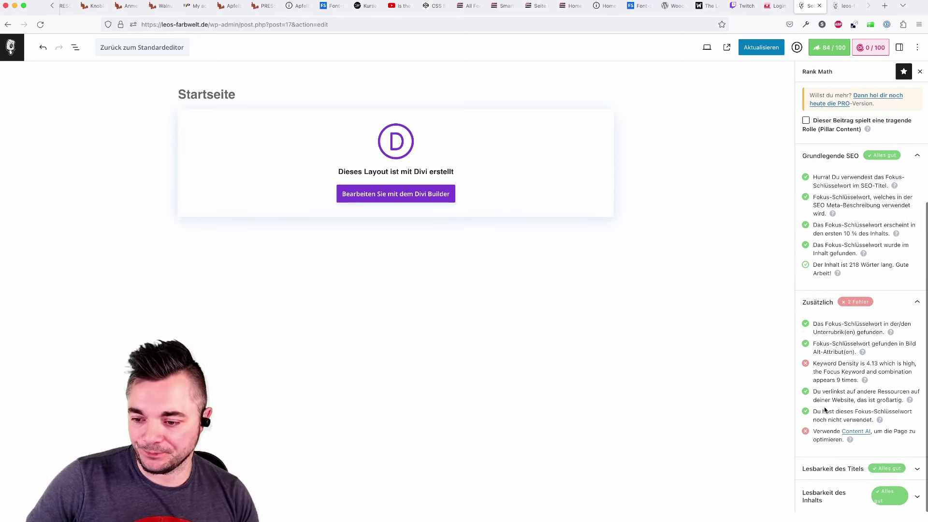
{"action": "left_click_drag", "start_coordinate": [815, 429], "coordinate": [835, 440]}
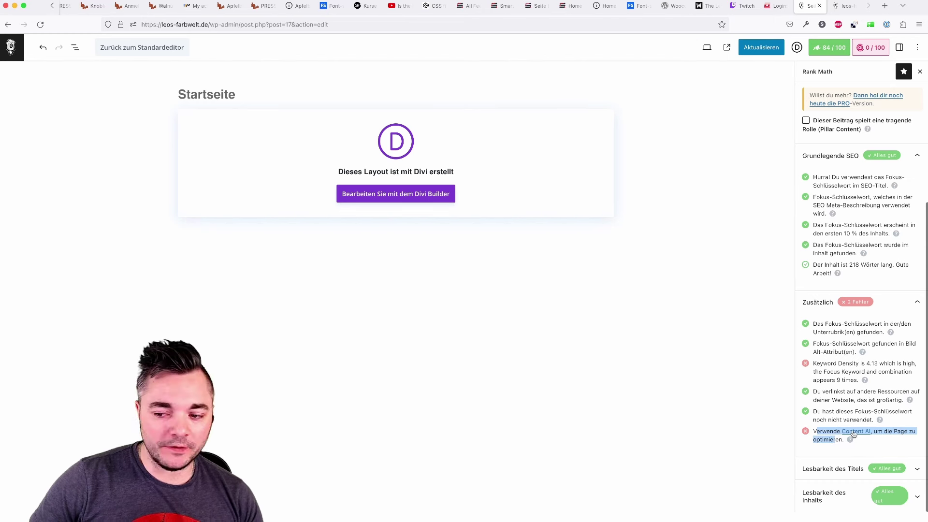
{"action": "left_click", "coordinate": [825, 438]}
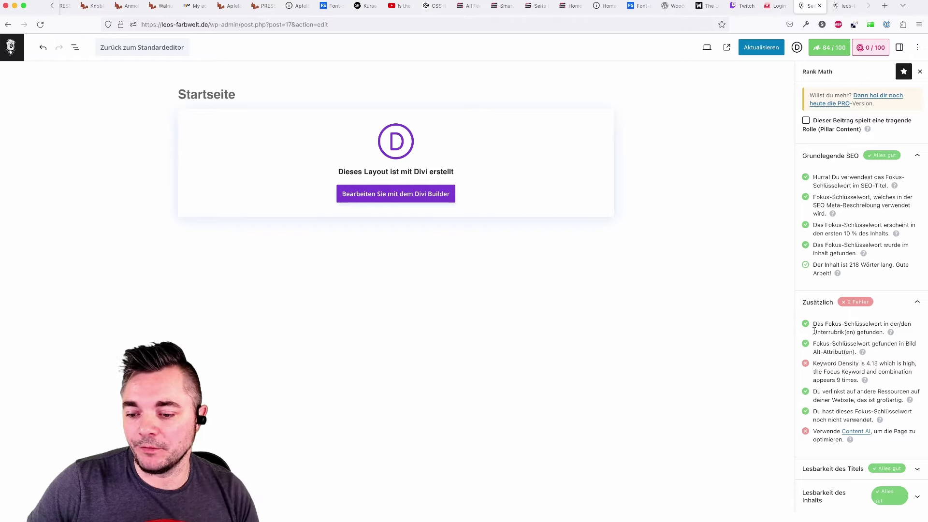
- Expand the title and content readability checks and open the Rank Math help article on Pillar Content
{"action": "left_click", "coordinate": [840, 466]}
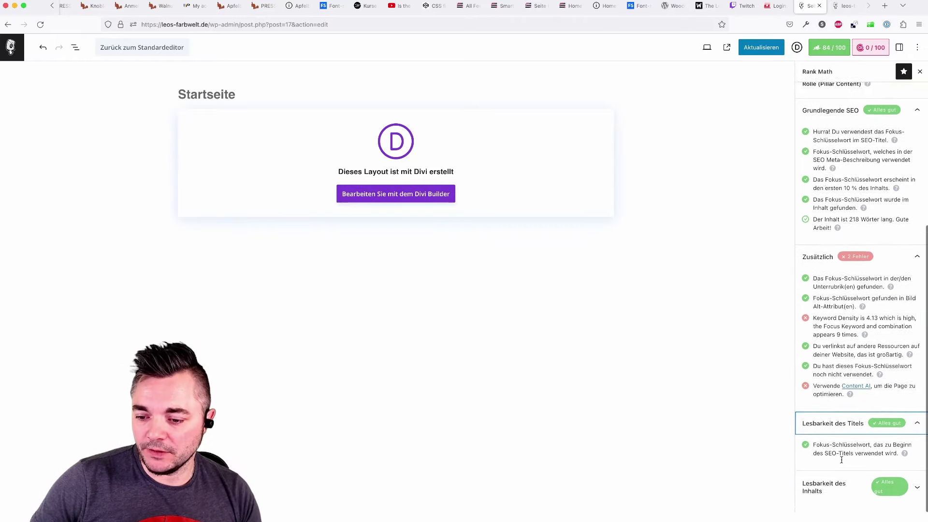
{"action": "left_click", "coordinate": [836, 489]}
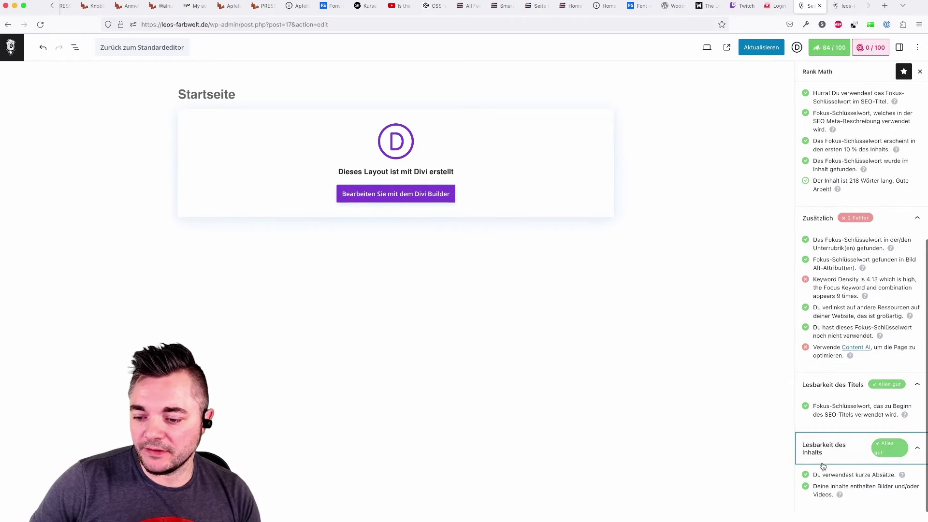
{"action": "scroll", "coordinate": [826, 463], "scroll_direction": "up", "scroll_amount": 6}
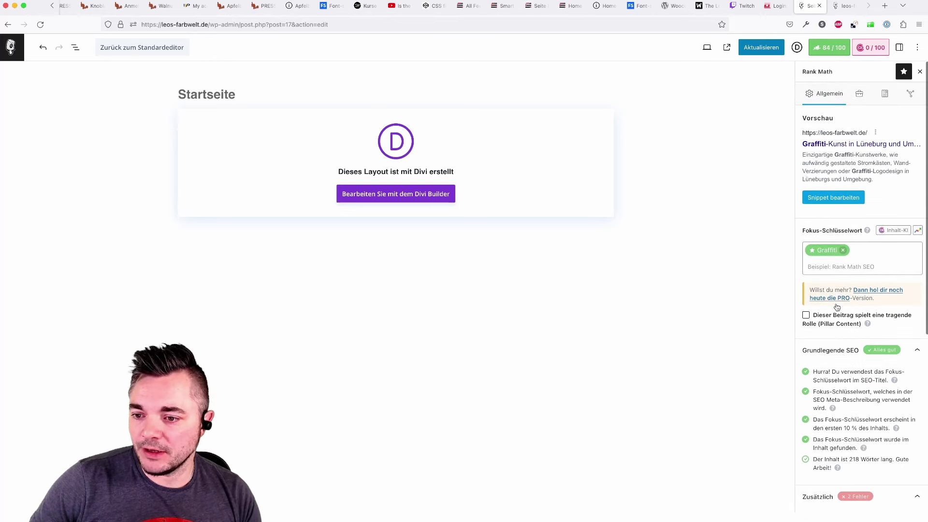
{"action": "left_click", "coordinate": [868, 324]}
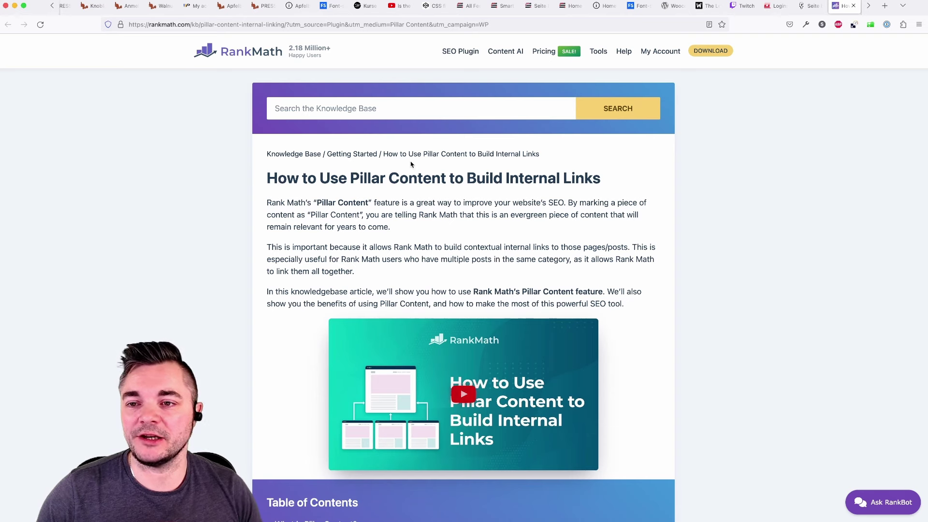
- Return to the Startseite editor, update the page and go back to the overview of all pages
{"action": "left_click", "coordinate": [811, 7]}
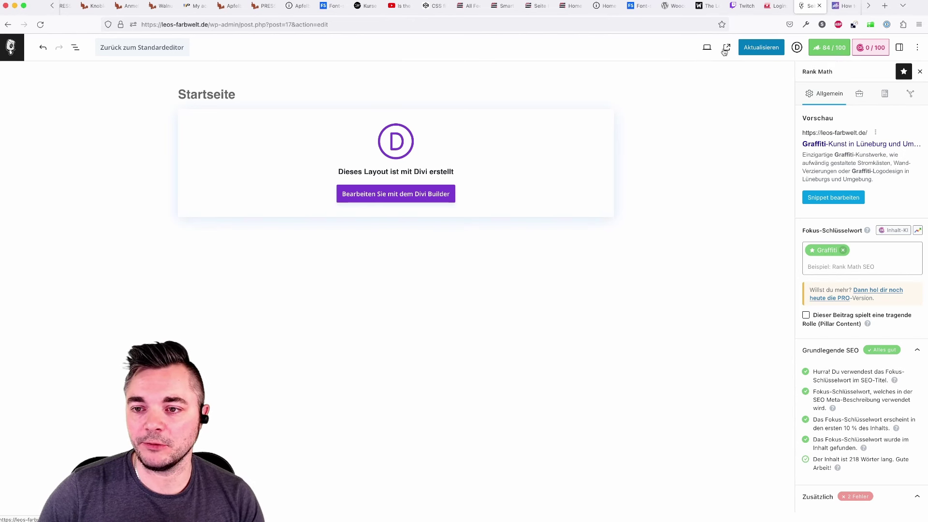
{"action": "left_click", "coordinate": [760, 48]}
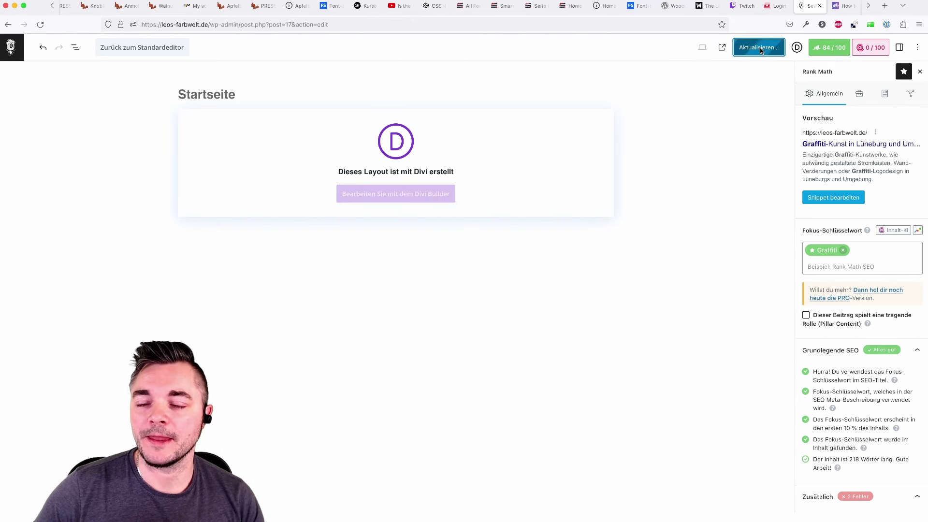
{"action": "left_click", "coordinate": [21, 49]}
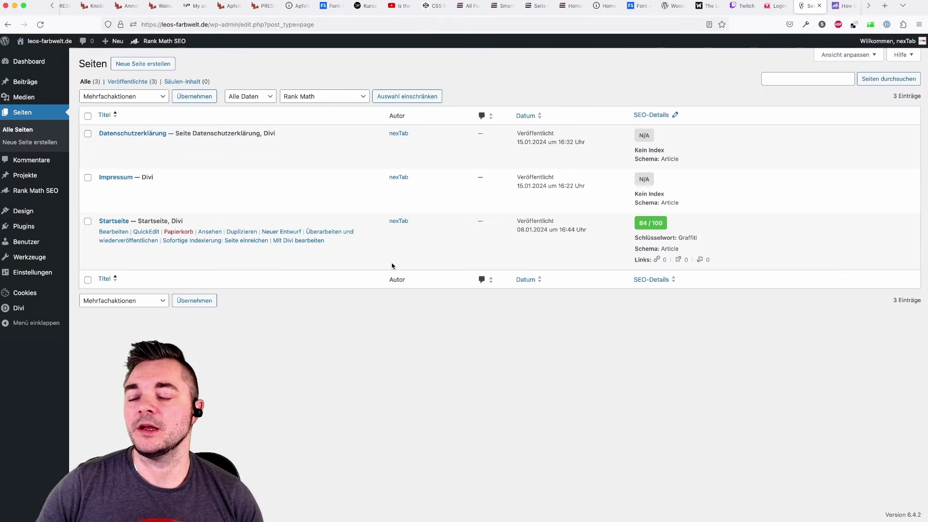
- Search Google for "google search console" in a new tab and open the Google Search Console result
{"action": "key", "text": "super+t"}
{"action": "type", "text": "google search console"}
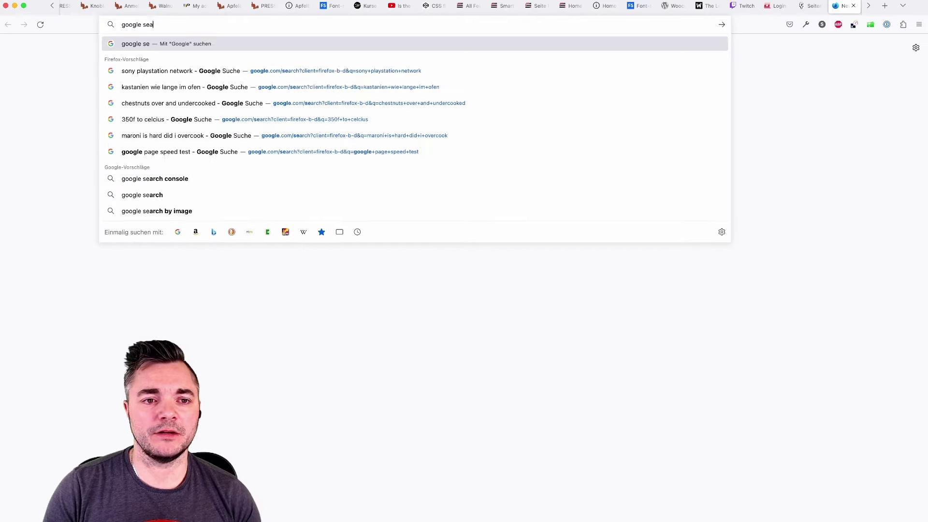
{"action": "key", "text": "Return"}
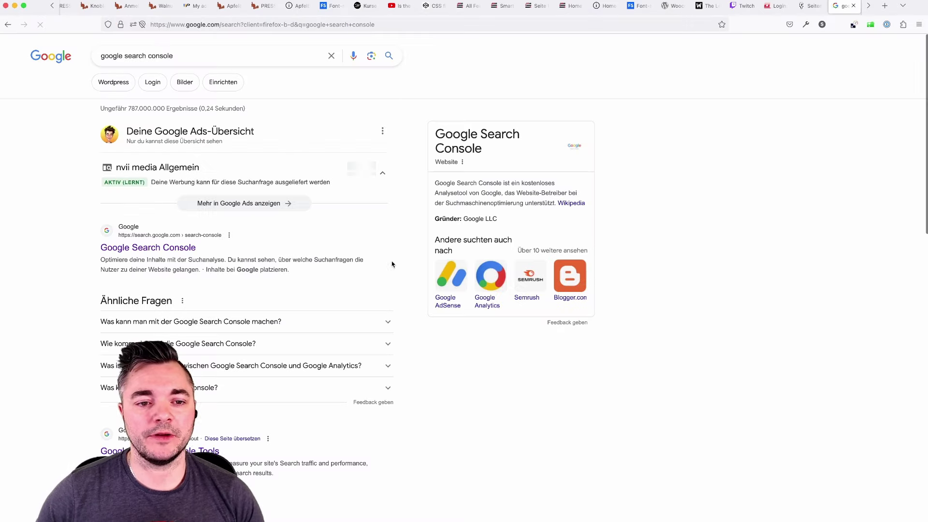
{"action": "scroll", "coordinate": [304, 242], "scroll_direction": "down", "scroll_amount": 2}
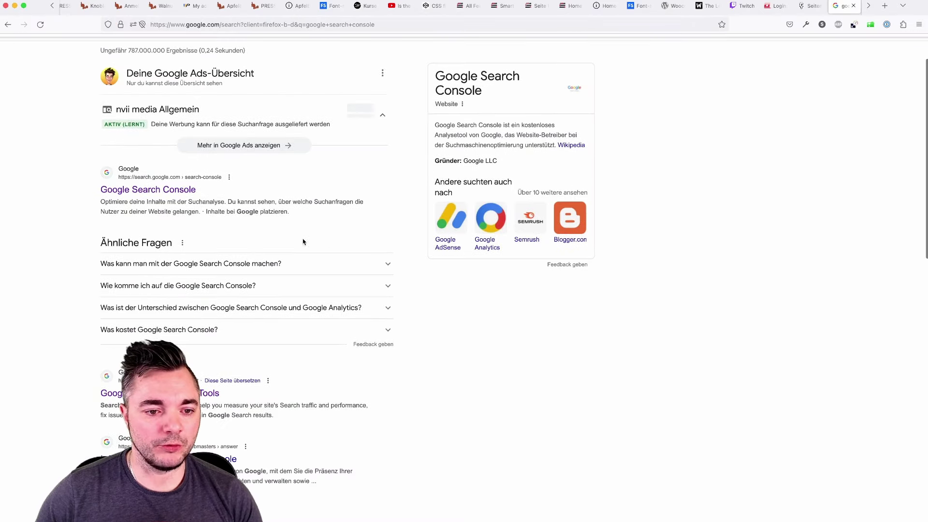
{"action": "left_click", "coordinate": [149, 195]}
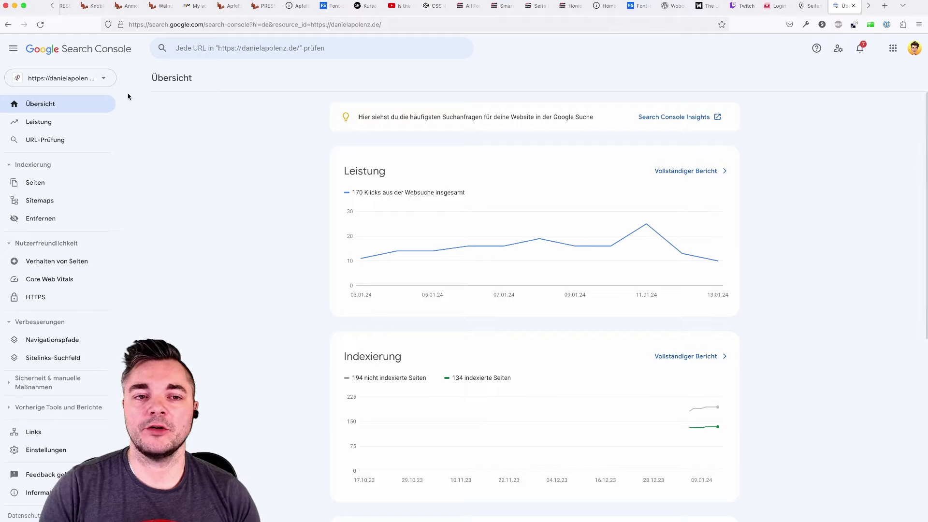
- Open search.google.com/search-console in a private window without the query parameters and proceed to the Google sign-in form
{"action": "key", "text": "super+shift+p"}
{"action": "type", "text": "search.google.com"}
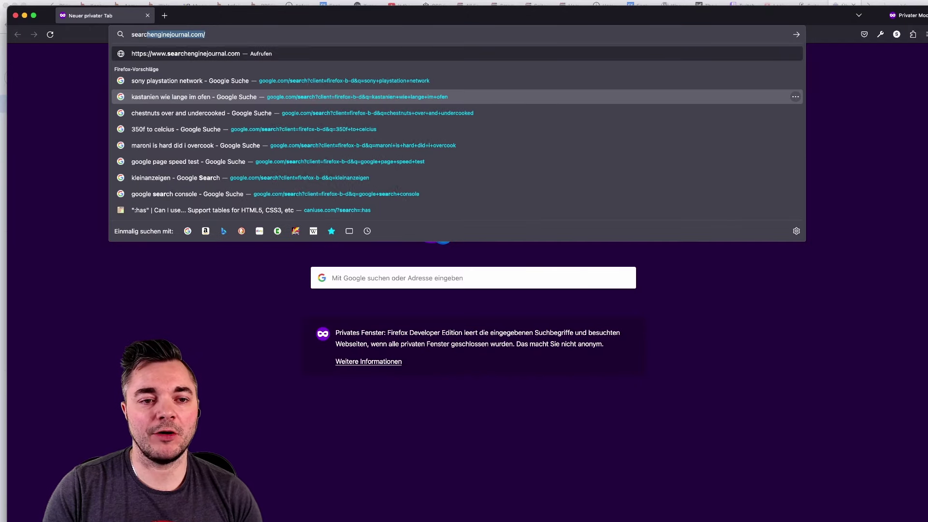
{"action": "type", "text": "/search-console?hl=de&resource_id=https:/"}
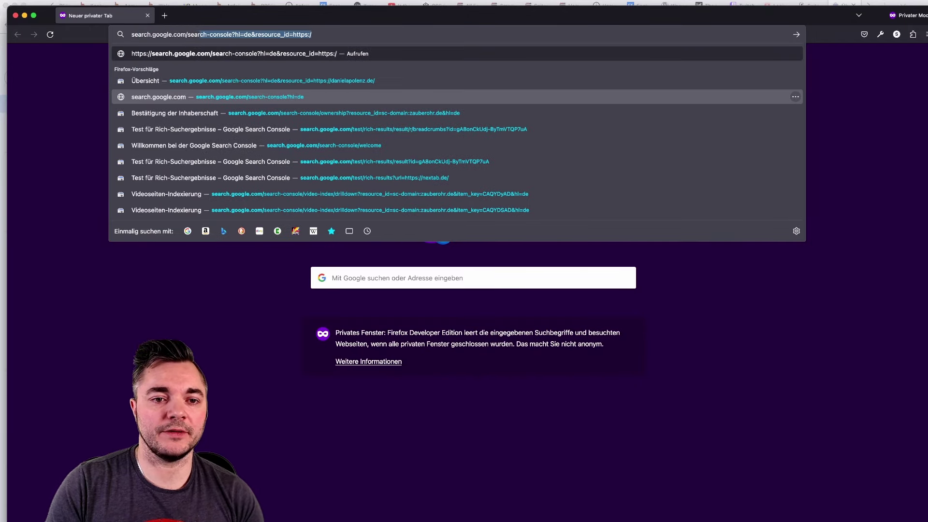
{"action": "left_click", "coordinate": [245, 34]}
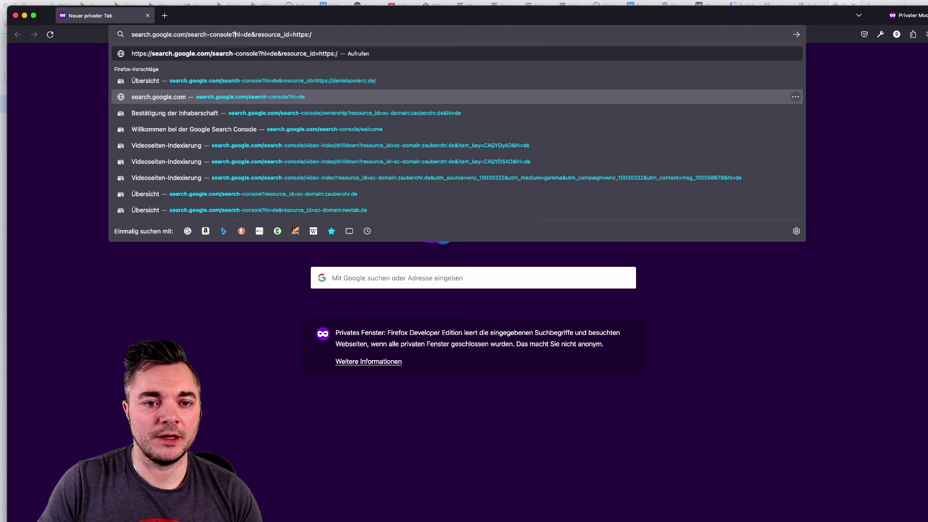
{"action": "left_click_drag", "start_coordinate": [244, 34], "coordinate": [312, 34]}
{"action": "key", "text": "BackSpace"}
{"action": "key", "text": "Return"}
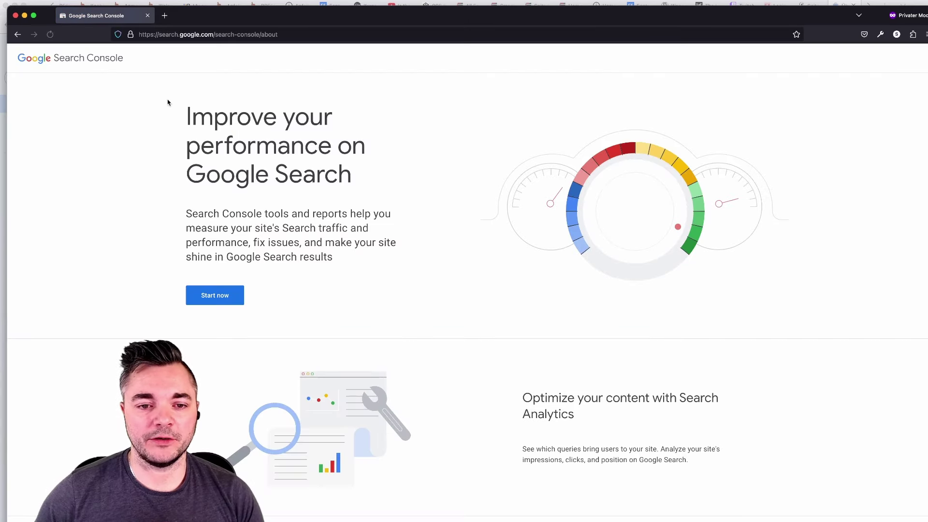
{"action": "left_click", "coordinate": [218, 295]}
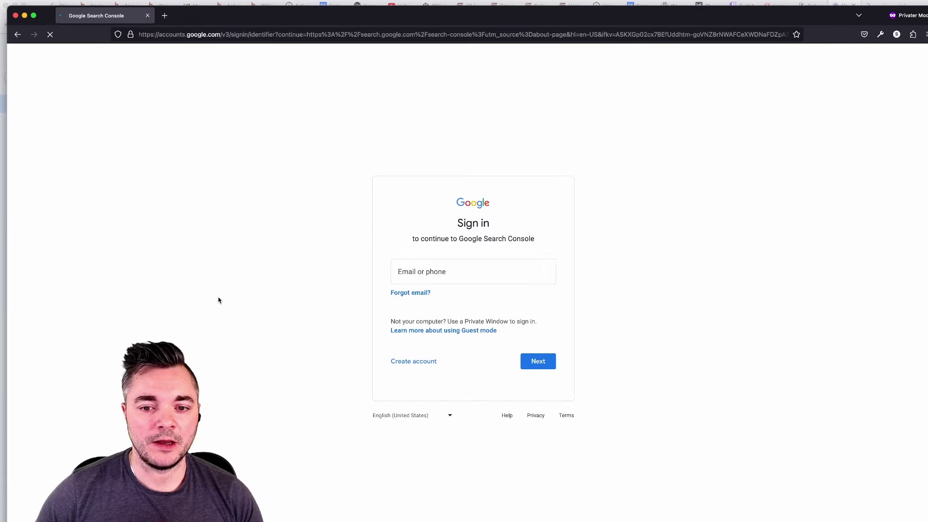
{"action": "left_click", "coordinate": [460, 261]}
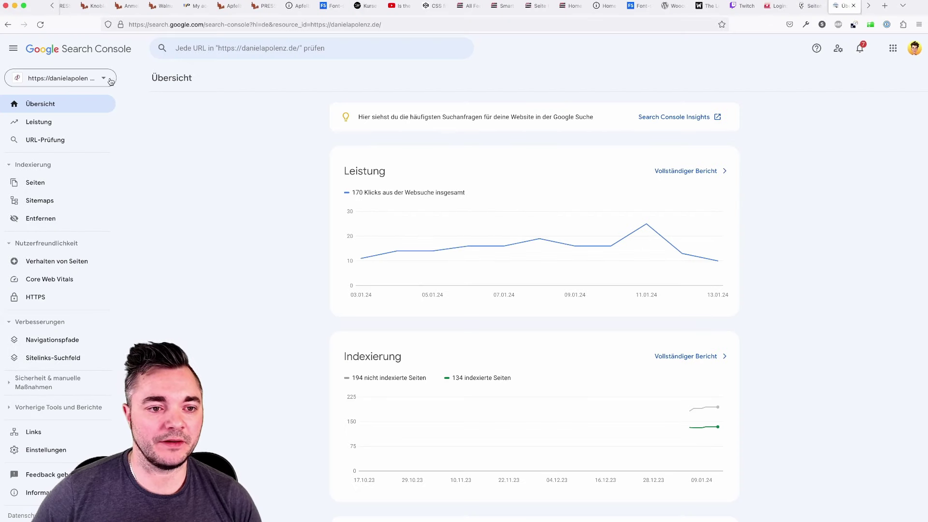
- Add a Domain property for leos-farbwelt.de in Search Console and copy its TXT verification record
{"action": "left_click", "coordinate": [103, 78]}
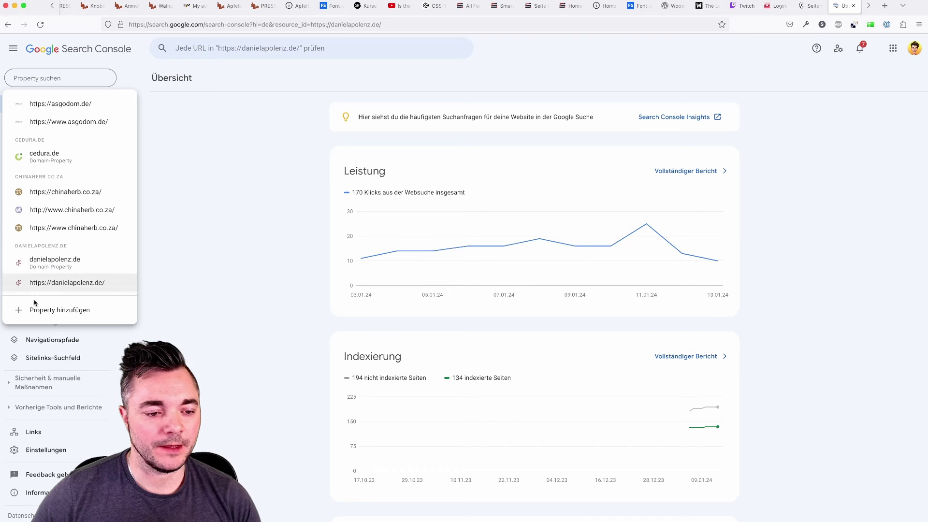
{"action": "left_click", "coordinate": [50, 312]}
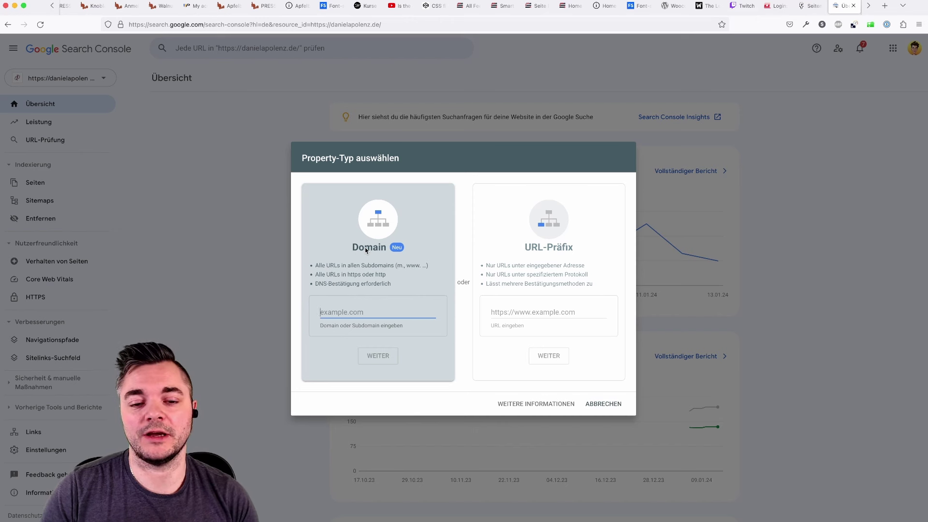
{"action": "type", "text": "leos-farbwelt.de"}
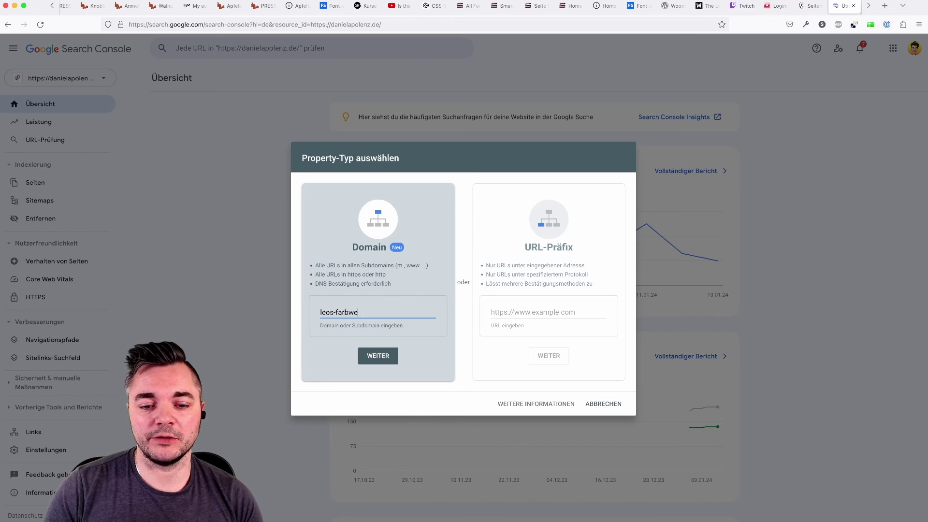
{"action": "left_click", "coordinate": [379, 352]}
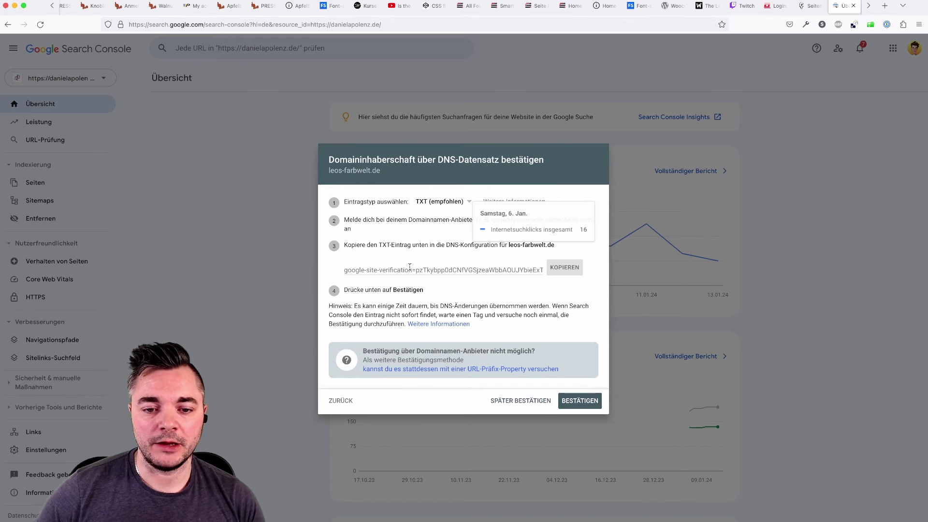
{"action": "left_click_drag", "start_coordinate": [371, 245], "coordinate": [495, 247]}
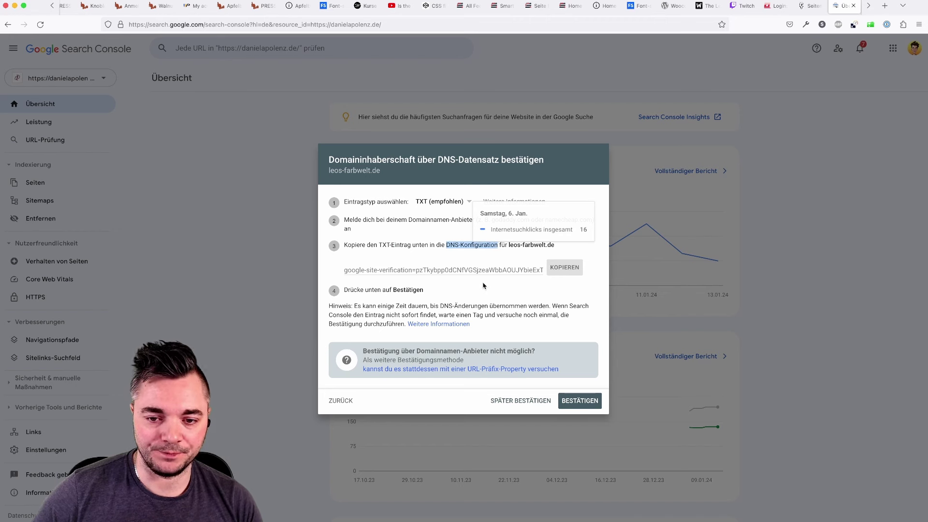
{"action": "left_click", "coordinate": [561, 272]}
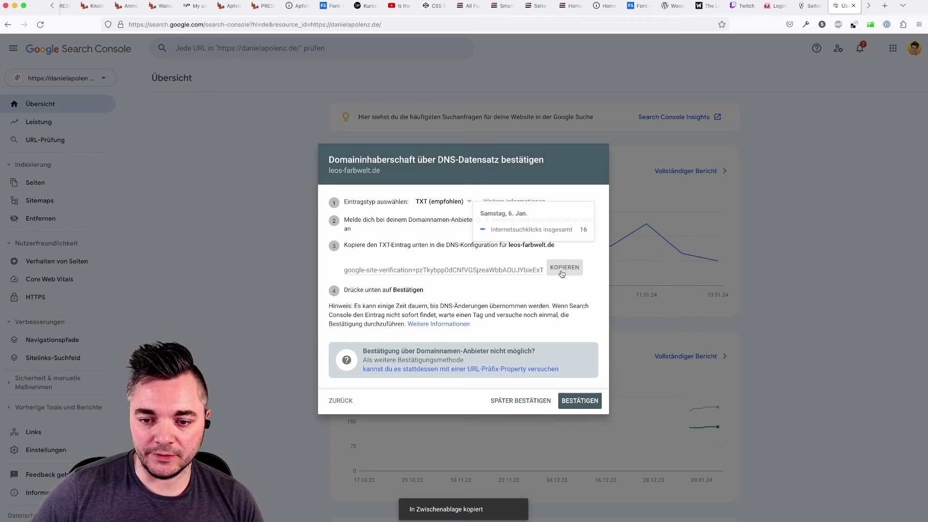
- Switch to the ALL-INKL KAS administration and open the DNS settings of leos-farbwelt.de for editing
{"action": "left_click", "coordinate": [775, 5]}
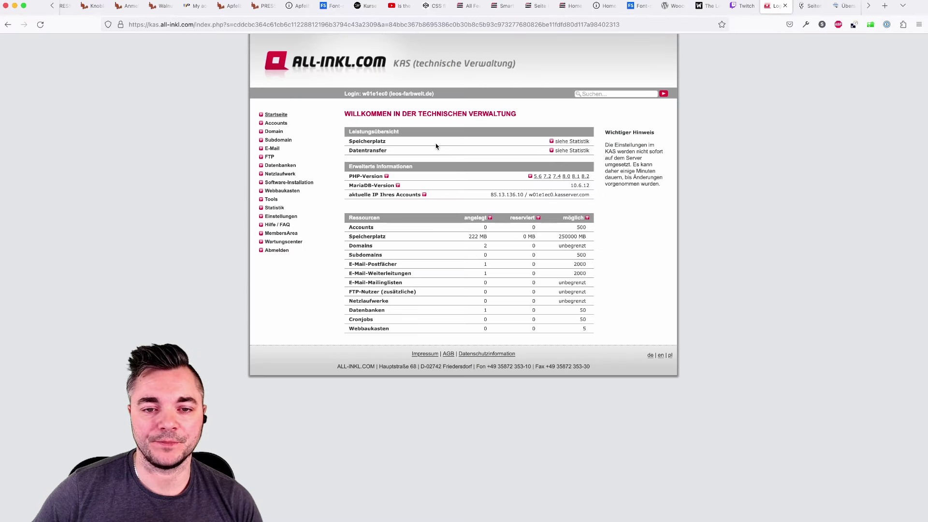
{"action": "left_click", "coordinate": [271, 200]}
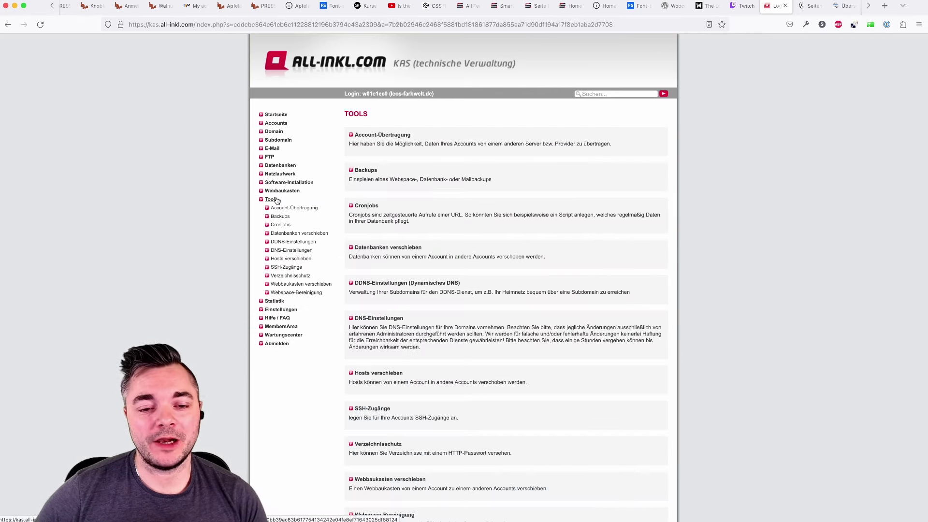
{"action": "left_click", "coordinate": [291, 250]}
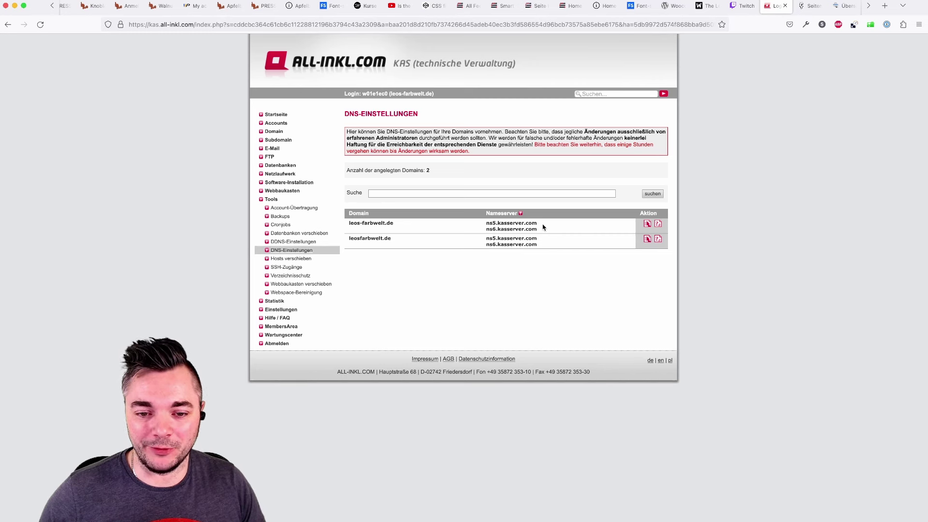
{"action": "left_click_drag", "start_coordinate": [346, 223], "coordinate": [395, 223]}
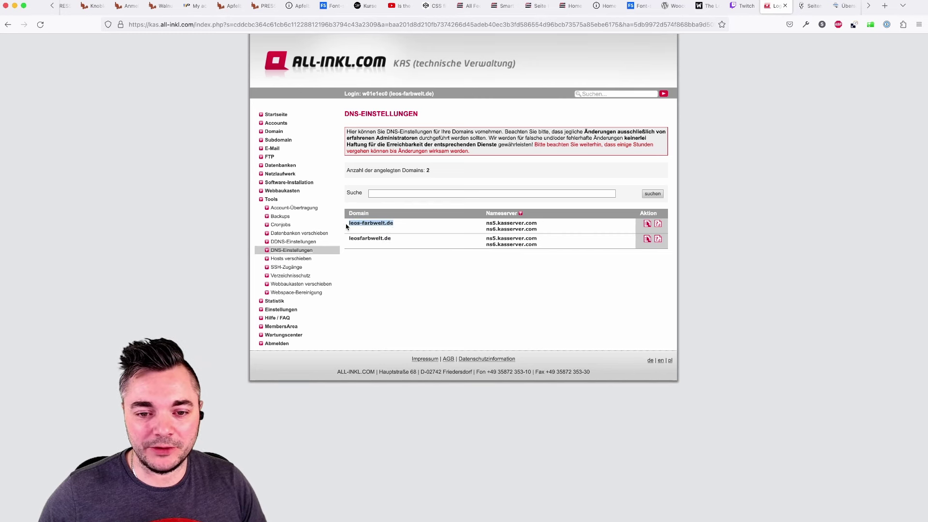
{"action": "left_click", "coordinate": [647, 225]}
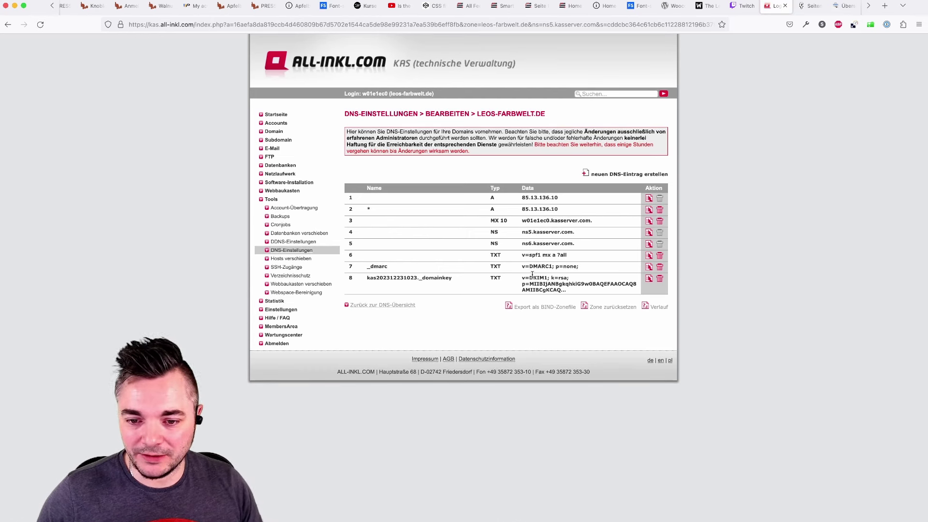
- Start a new DNS entry of type TXT for leos-farbwelt.de and paste the Google site verification token as its data
{"action": "left_click", "coordinate": [618, 175]}
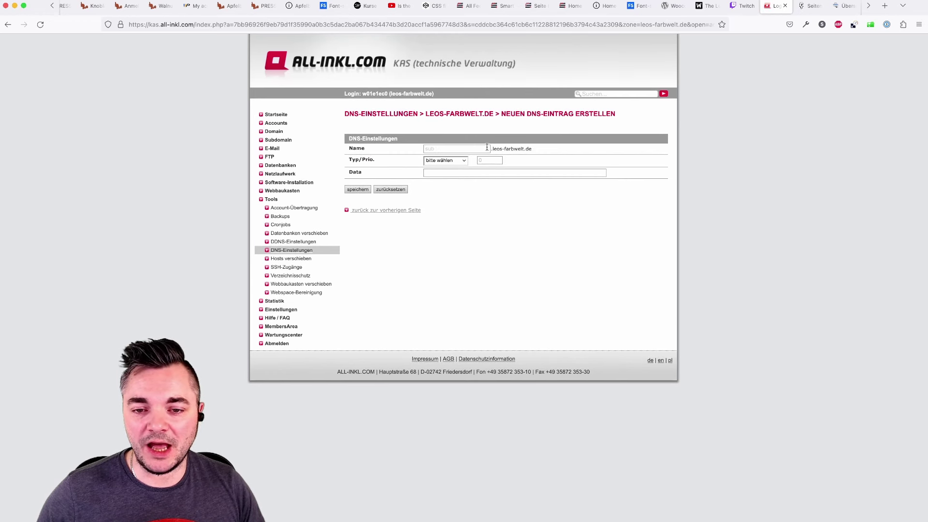
{"action": "left_click", "coordinate": [465, 162]}
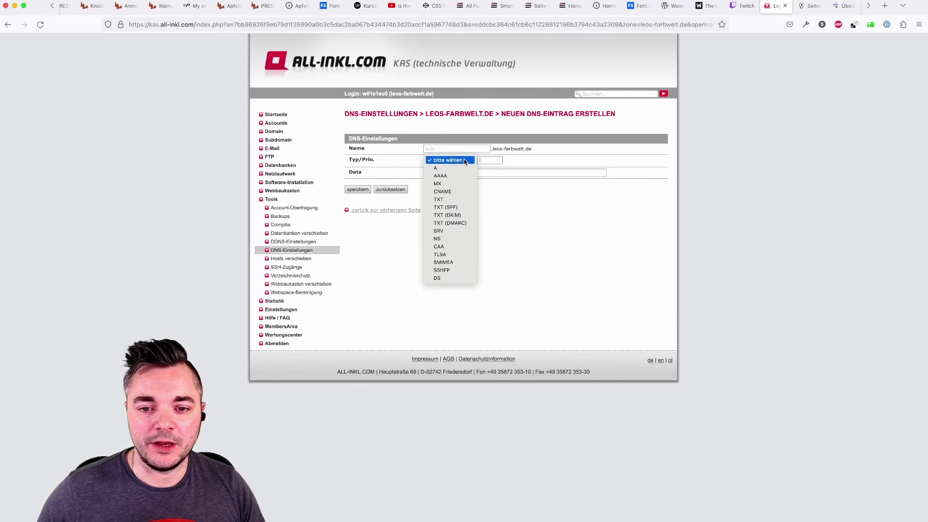
{"action": "left_click", "coordinate": [443, 199]}
{"action": "left_click", "coordinate": [441, 171]}
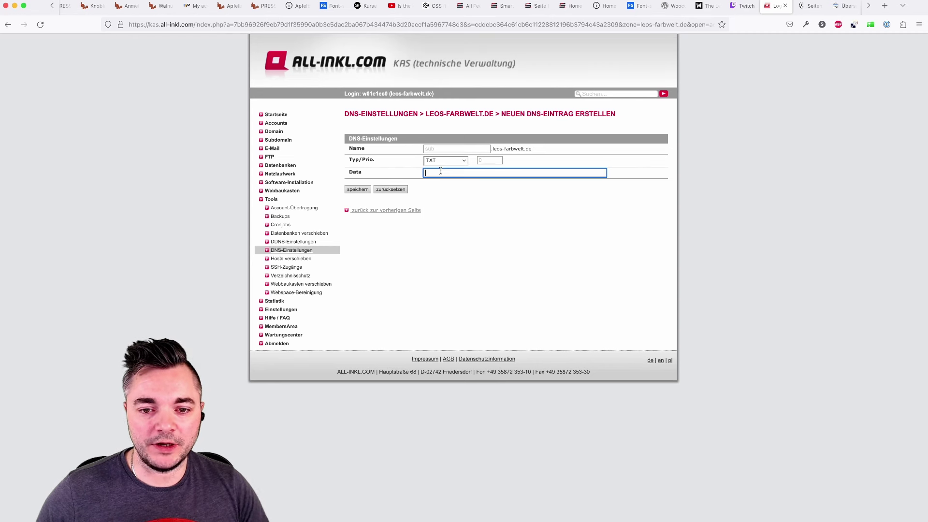
{"action": "type", "text": "google-site-verification=pzTkybpp0dCNfVGSjzeaWbbAOUJYbieExT6g8Ci85P0"}
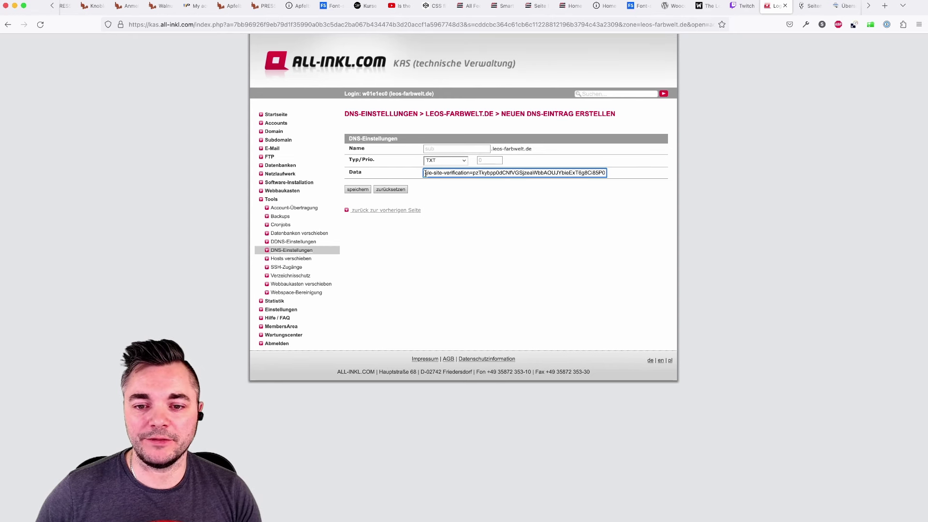
- Copy the verification record from Search Console again and save the new TXT entry in ALL-INKL KAS
{"action": "left_click", "coordinate": [841, 7]}
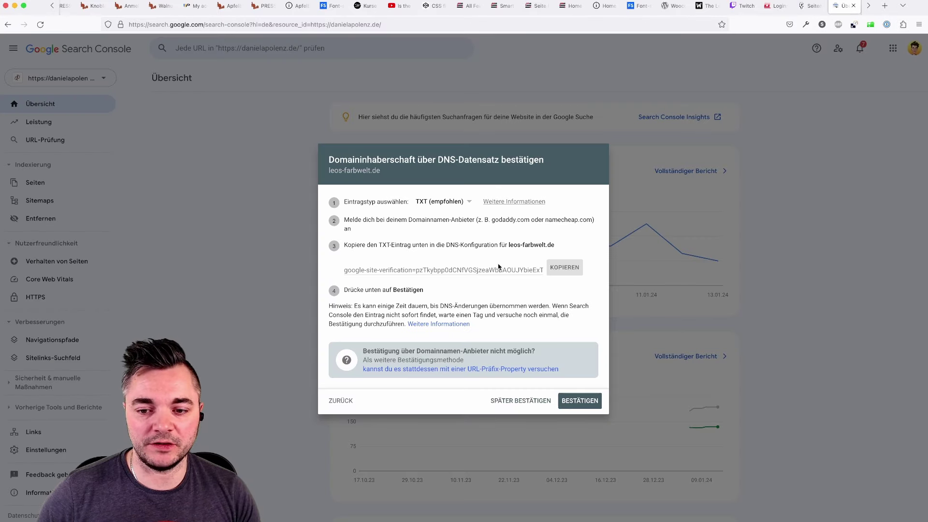
{"action": "left_click", "coordinate": [564, 268]}
{"action": "left_click", "coordinate": [777, 7]}
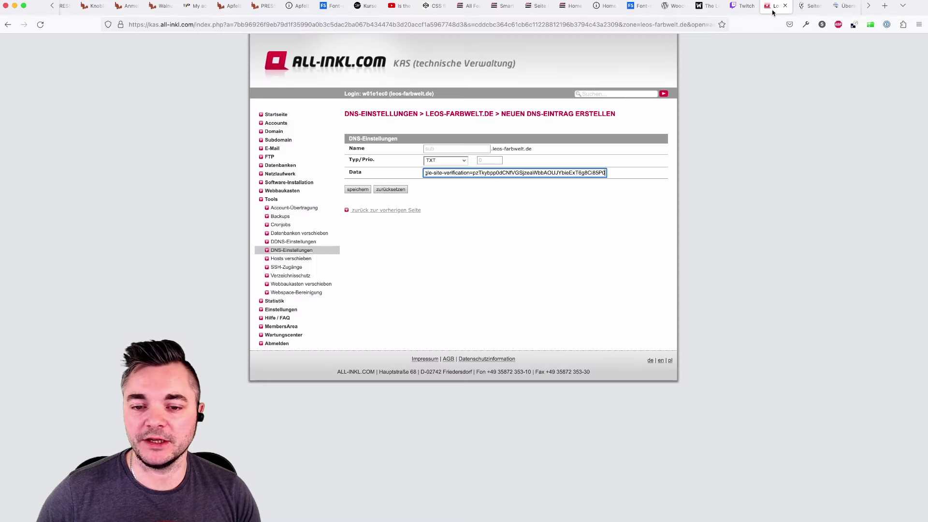
{"action": "left_click", "coordinate": [356, 189]}
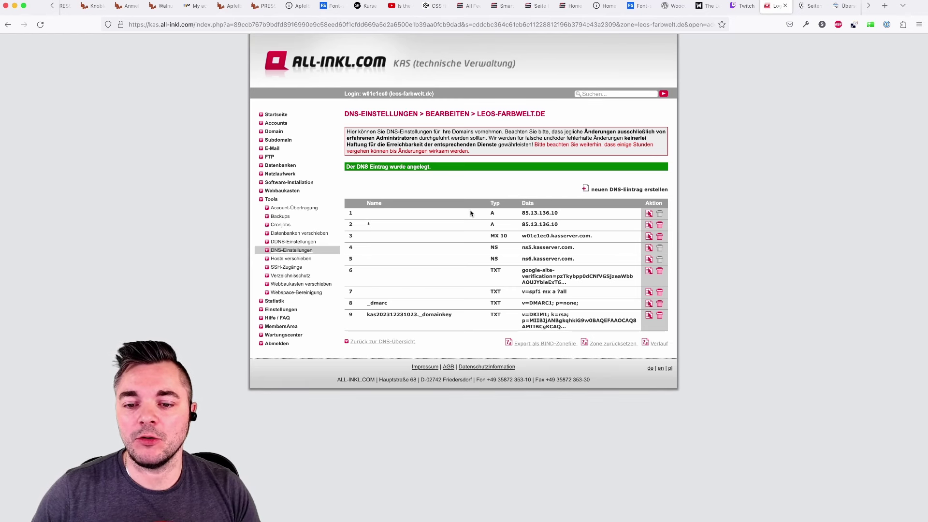
- Switch back to Search Console, confirm ownership of leos-farbwelt.de through the DNS record and open the property
{"action": "triple_click", "coordinate": [537, 271]}
{"action": "left_click", "coordinate": [539, 279]}
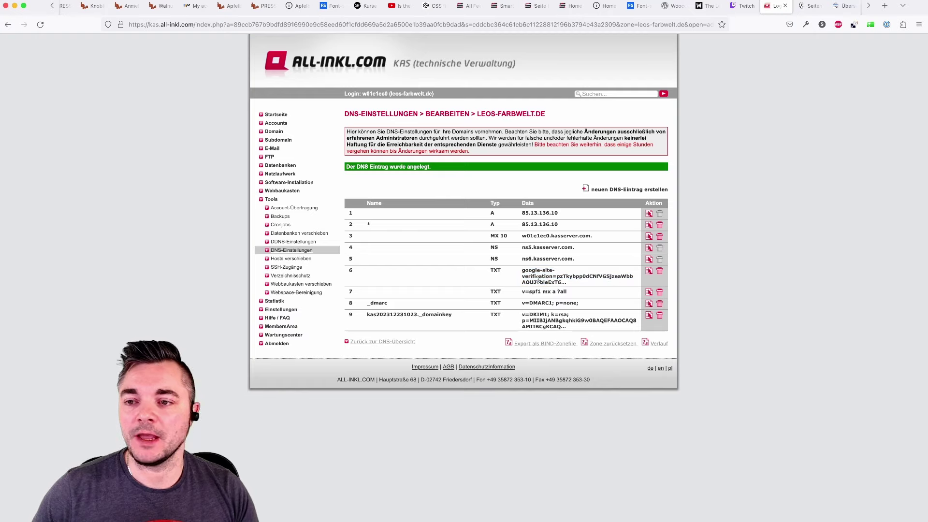
{"action": "key", "text": "ctrl+Tab"}
{"action": "key", "text": "ctrl+Tab"}
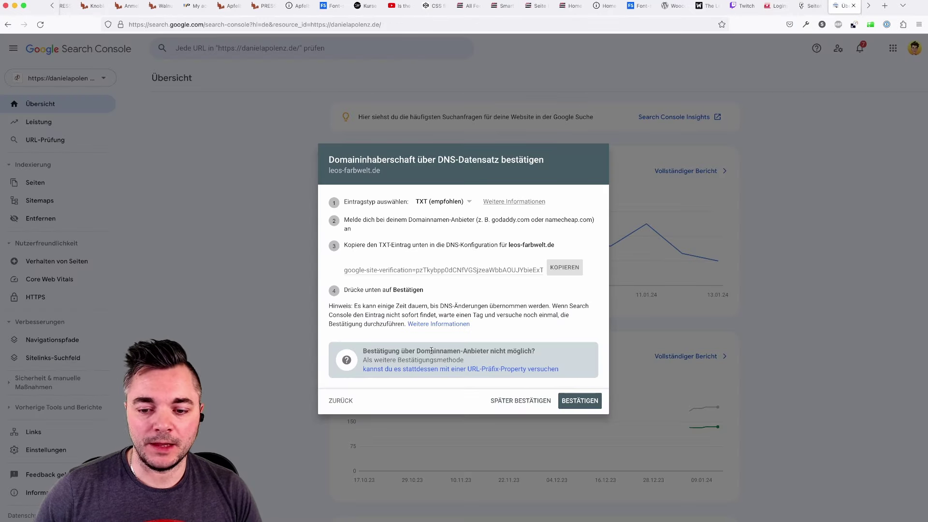
{"action": "left_click", "coordinate": [572, 402]}
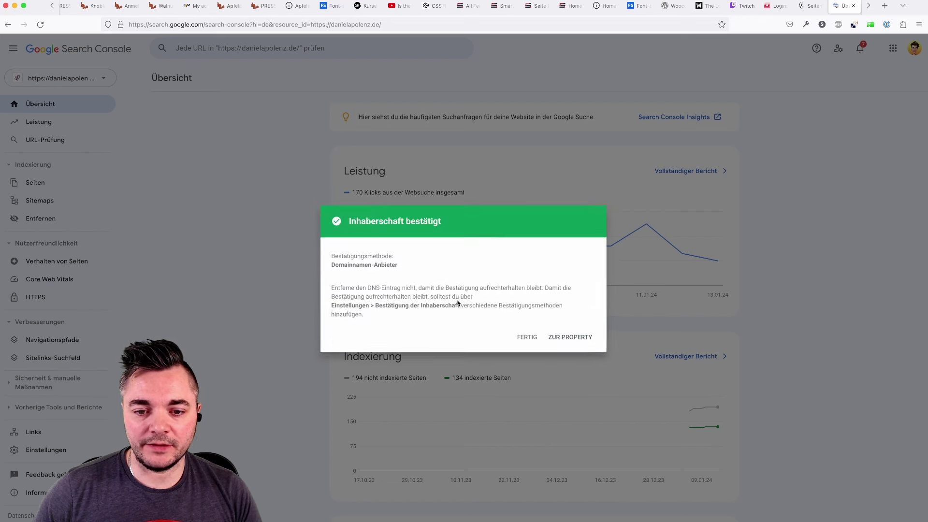
{"action": "left_click_drag", "start_coordinate": [346, 220], "coordinate": [443, 219]}
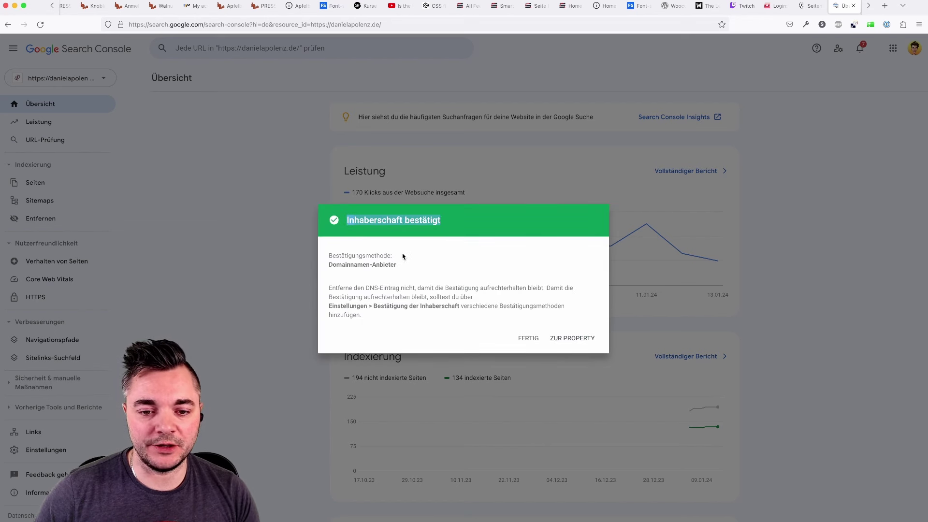
{"action": "left_click", "coordinate": [557, 336]}
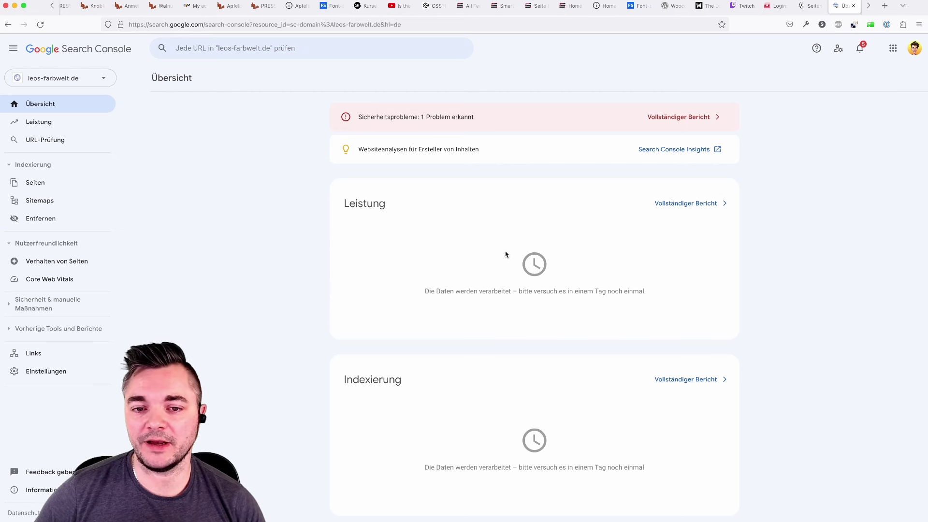
- Open the full security issues report for leos-farbwelt.de and read the details of the "Irreführende Seiten" problem
{"action": "left_click", "coordinate": [667, 118]}
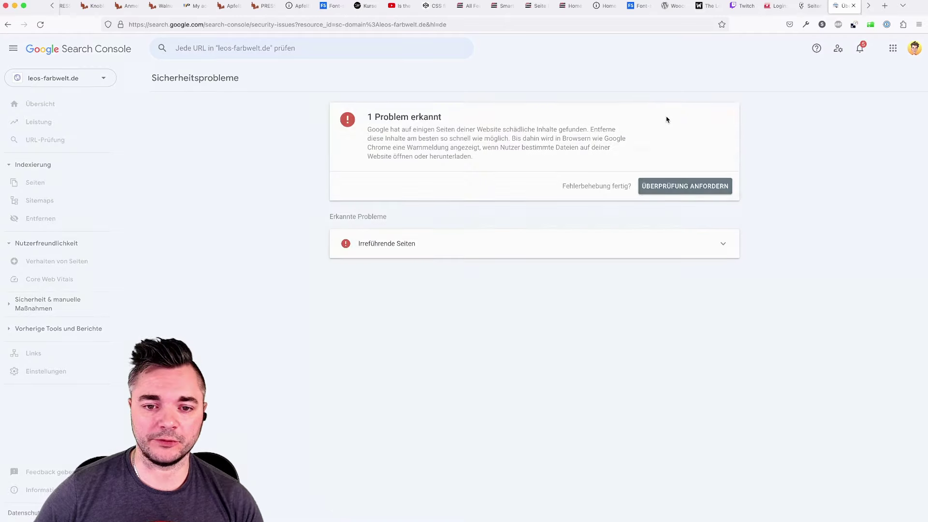
{"action": "left_click_drag", "start_coordinate": [402, 129], "coordinate": [622, 133]}
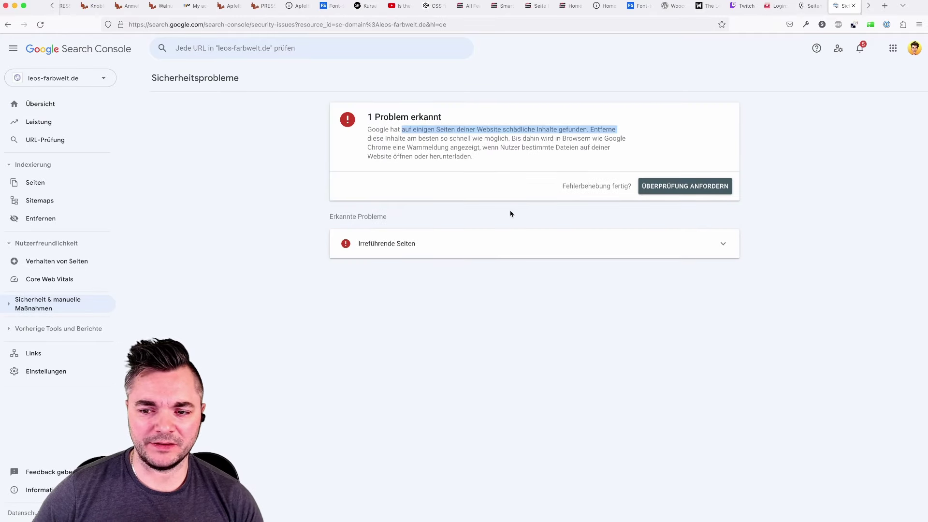
{"action": "left_click", "coordinate": [522, 244]}
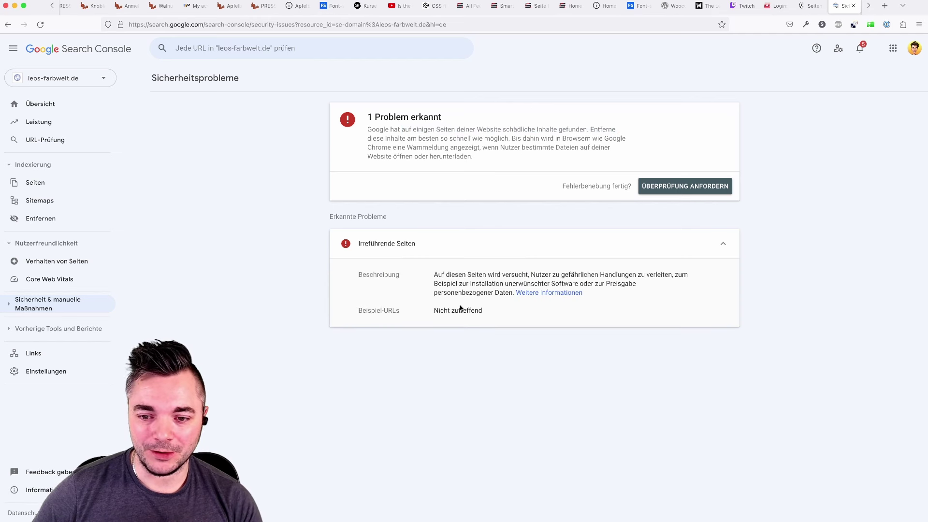
{"action": "left_click_drag", "start_coordinate": [531, 275], "coordinate": [671, 274]}
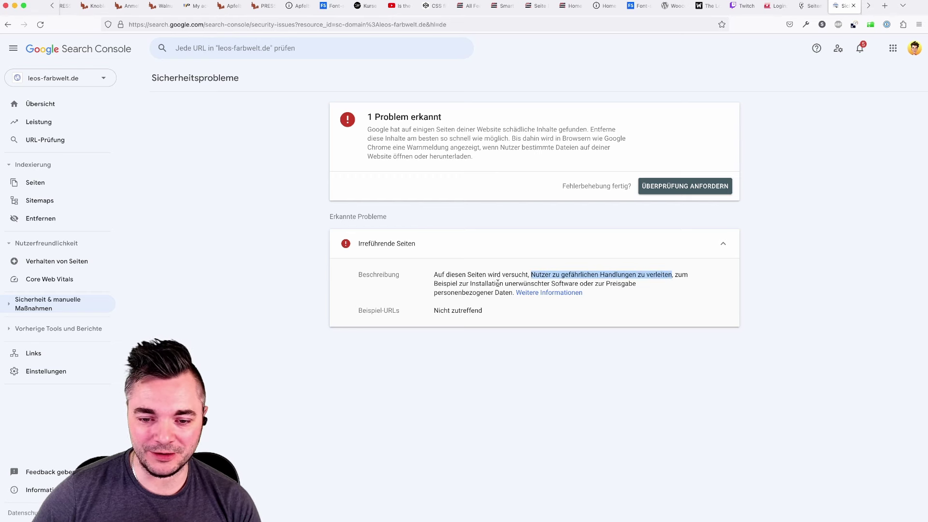
{"action": "left_click", "coordinate": [677, 187]}
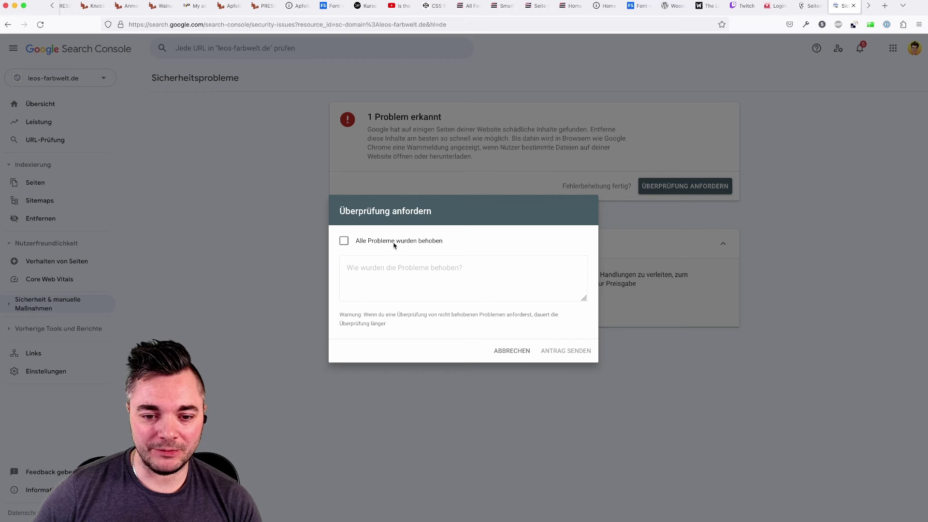
{"action": "left_click", "coordinate": [519, 350]}
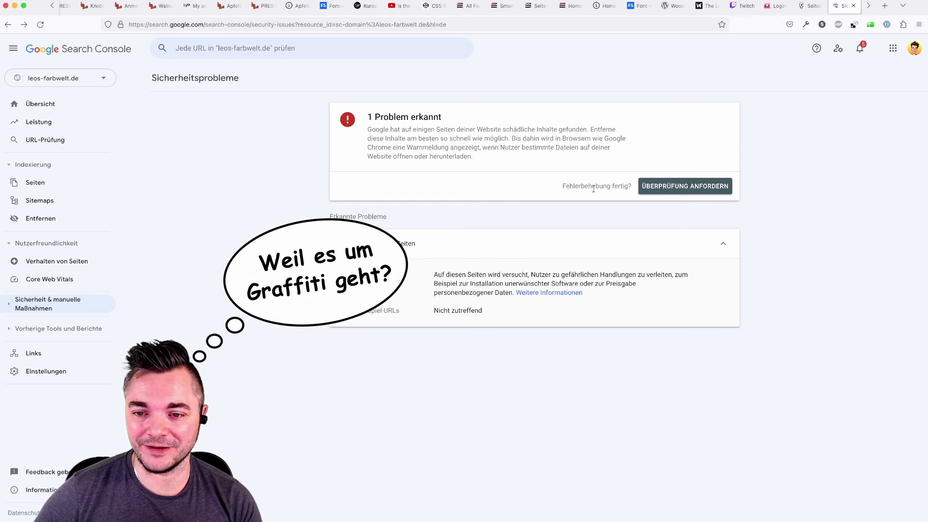
- Request a security review, marking all problems as fixed, with the explanation "Es handelt sich um eine frische WordPress-Installation."
{"action": "left_click", "coordinate": [675, 185]}
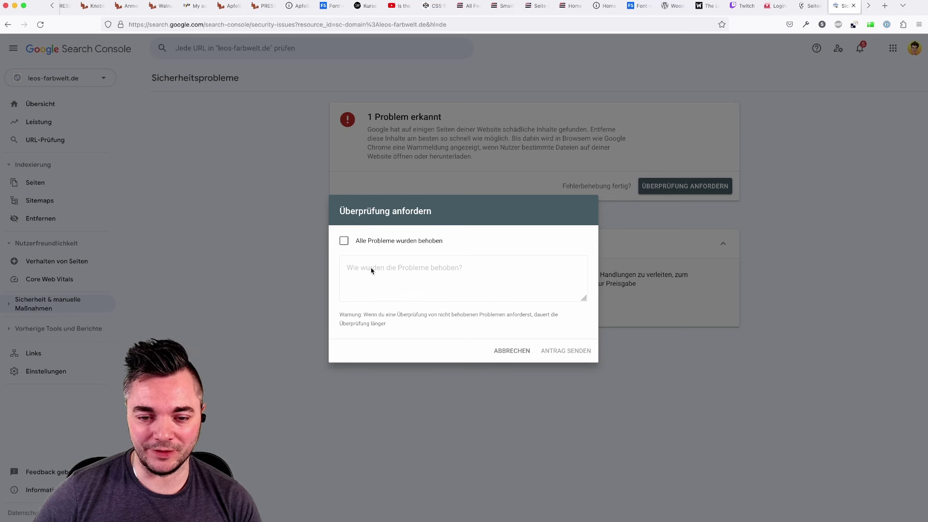
{"action": "left_click", "coordinate": [344, 240]}
{"action": "left_click", "coordinate": [375, 271]}
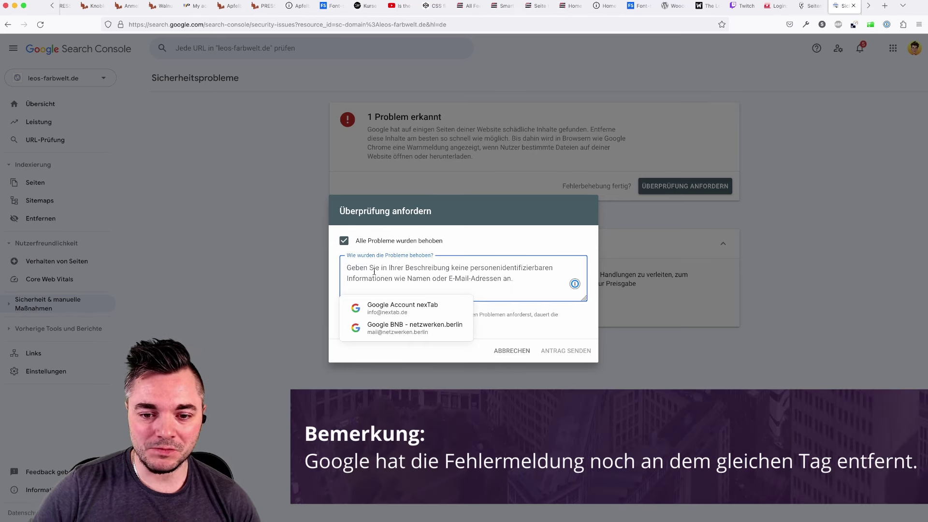
{"action": "type", "text": "Es handelt si"}
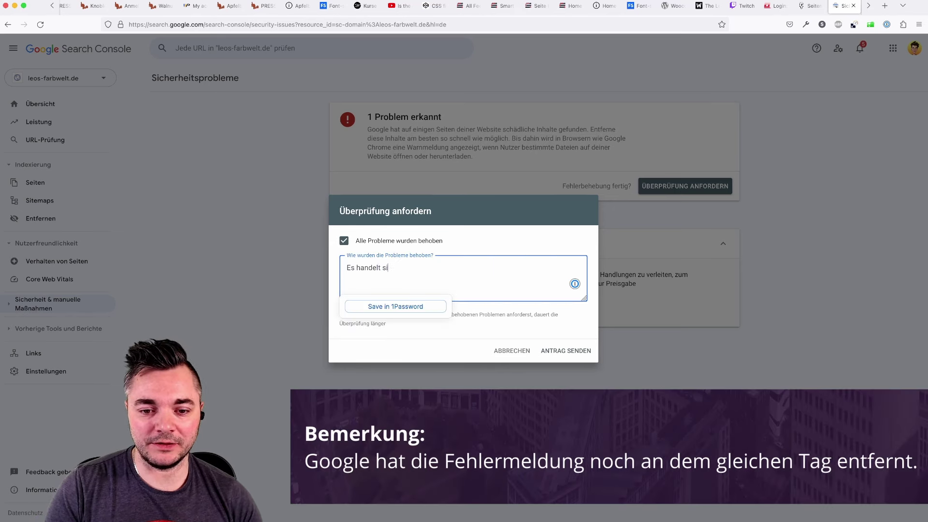
{"action": "type", "text": "ch um eine frische W"}
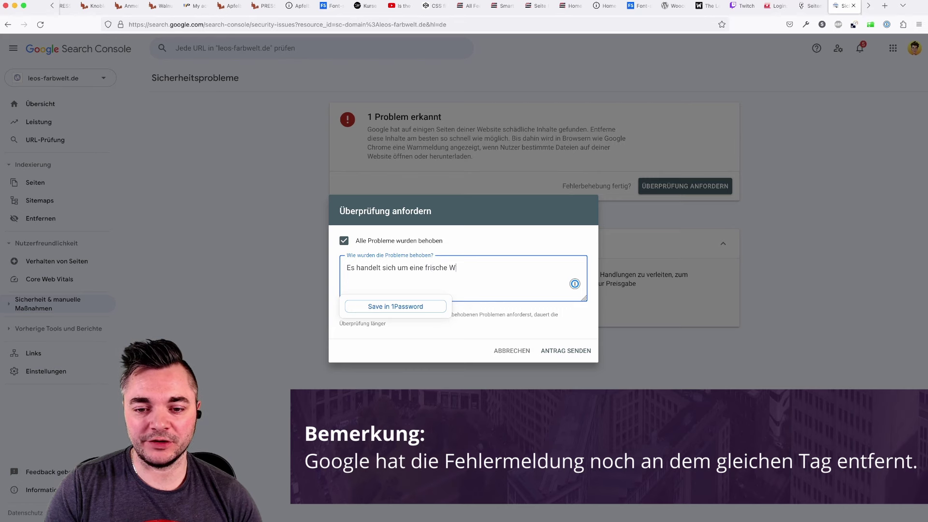
{"action": "type", "text": "ordPress-Installation."}
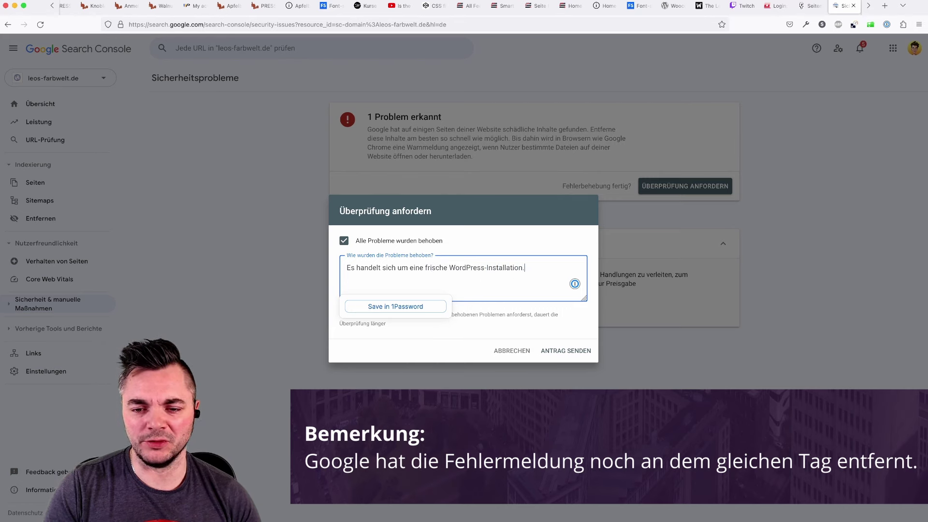
{"action": "key", "text": "Tab"}
{"action": "left_click", "coordinate": [563, 352]}
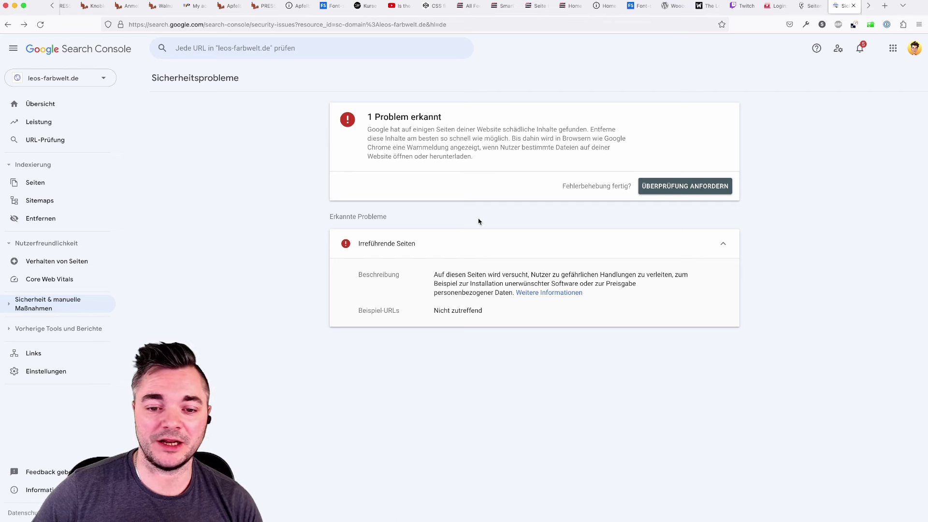
- Look through the overview of the leos-farbwelt.de property, from performance to indexing and usability
{"action": "left_click", "coordinate": [47, 111]}
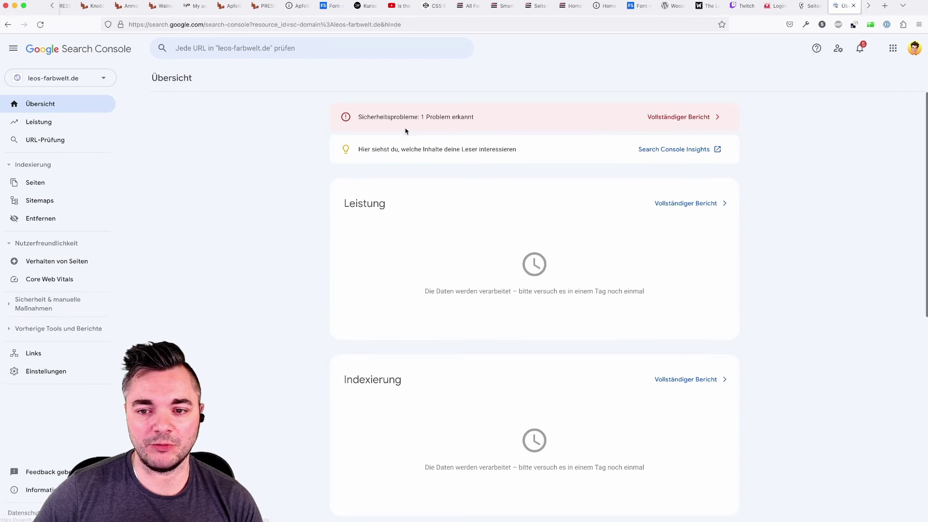
{"action": "scroll", "coordinate": [339, 193], "scroll_direction": "down", "scroll_amount": 8}
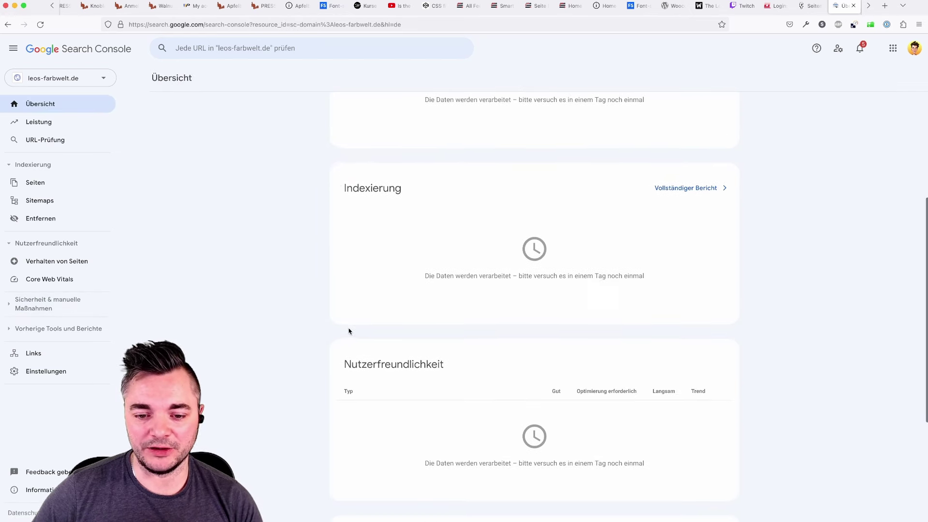
{"action": "scroll", "coordinate": [331, 314], "scroll_direction": "up", "scroll_amount": 8}
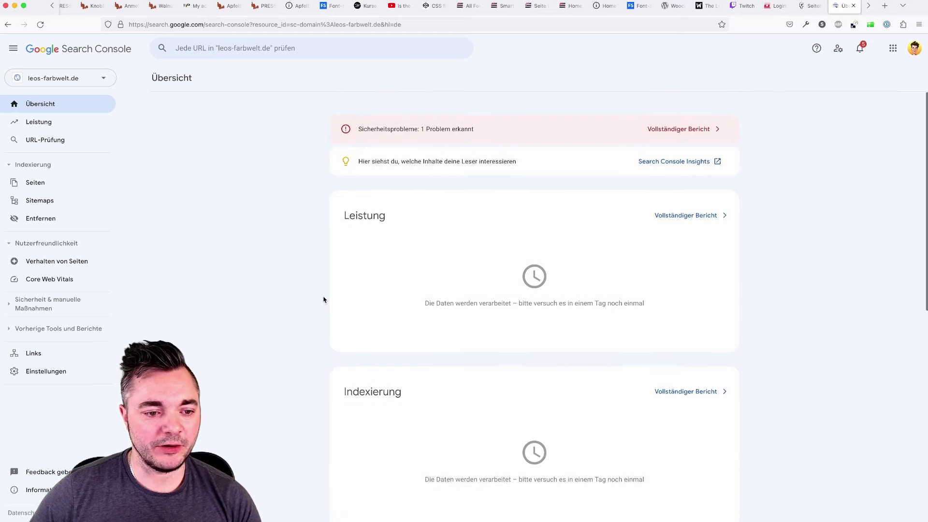
- Examine the details of the submitted sitemap_index.xml sitemap and return to the property overview
{"action": "left_click", "coordinate": [50, 205]}
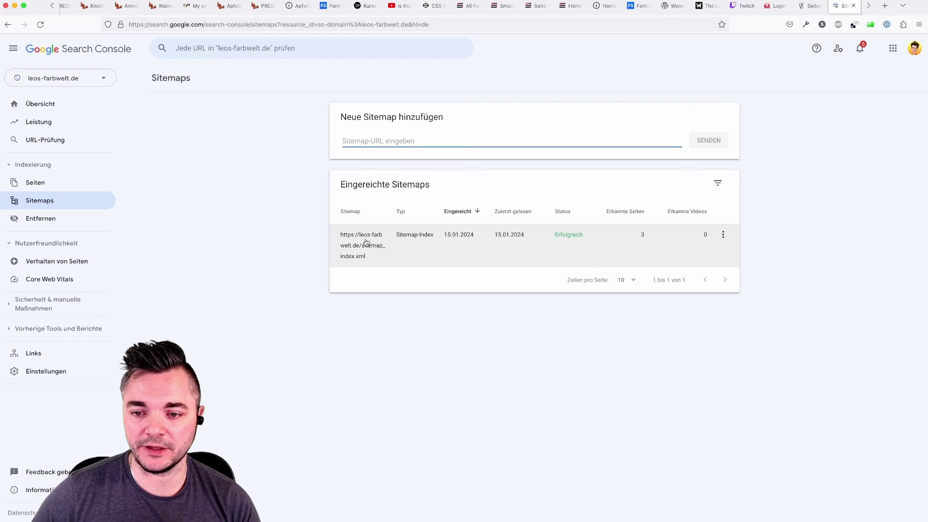
{"action": "left_click", "coordinate": [643, 236]}
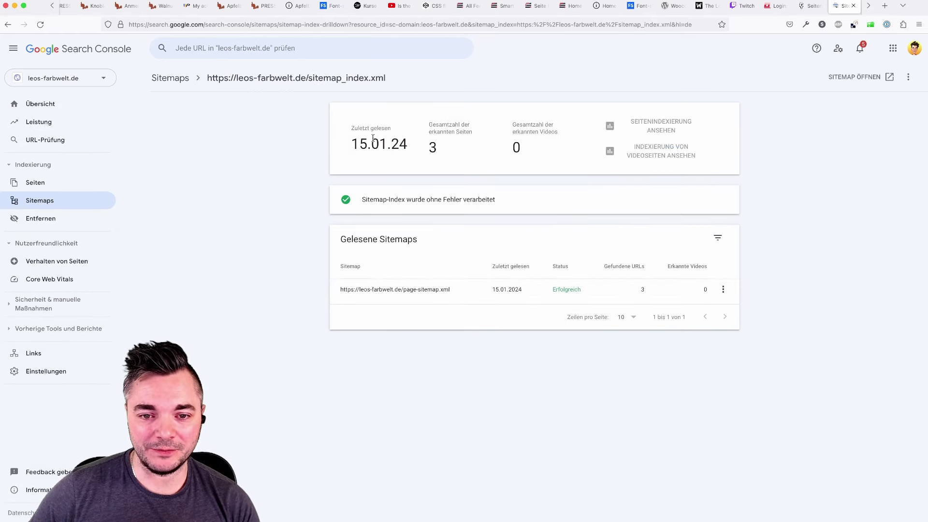
{"action": "left_click_drag", "start_coordinate": [359, 141], "coordinate": [420, 149]}
{"action": "left_click", "coordinate": [432, 145]}
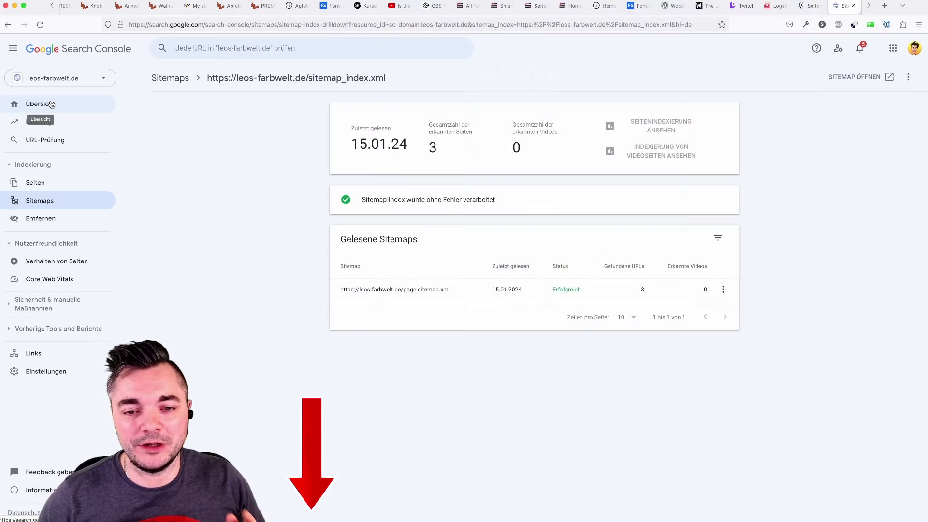
{"action": "left_click", "coordinate": [52, 104]}
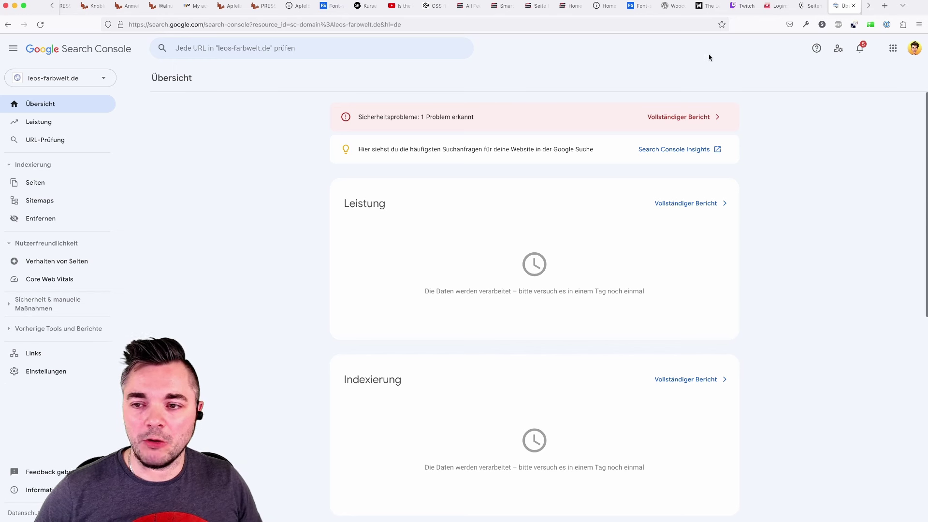
- Switch to the WordPress editor of the Divi Tutorials post about "Verbindung nicht sicher" and open its Rank Math snippet for editing
{"action": "left_click", "coordinate": [806, 11]}
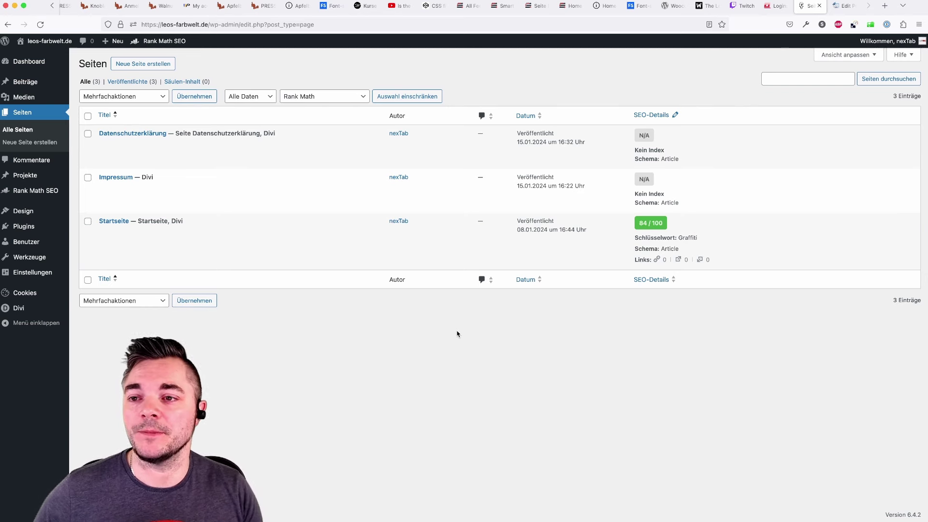
{"action": "key", "text": "ctrl+Tab"}
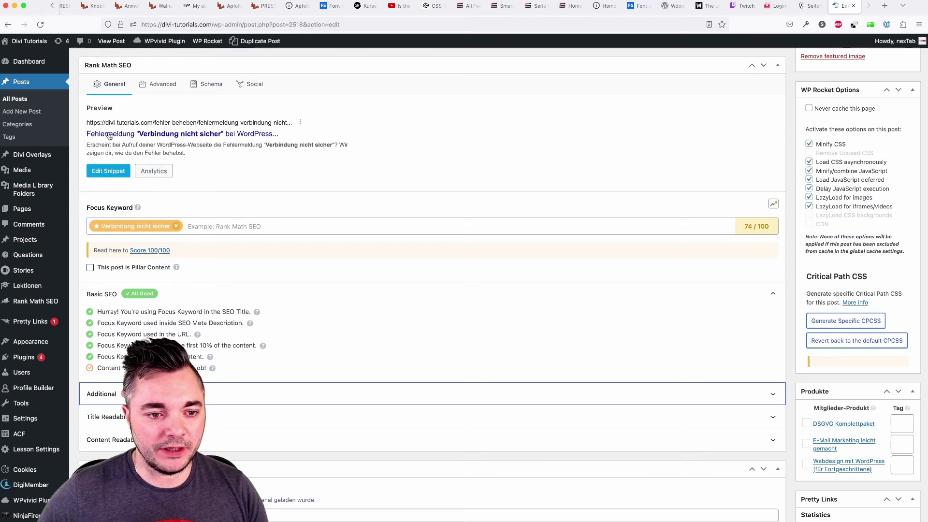
{"action": "left_click", "coordinate": [109, 172]}
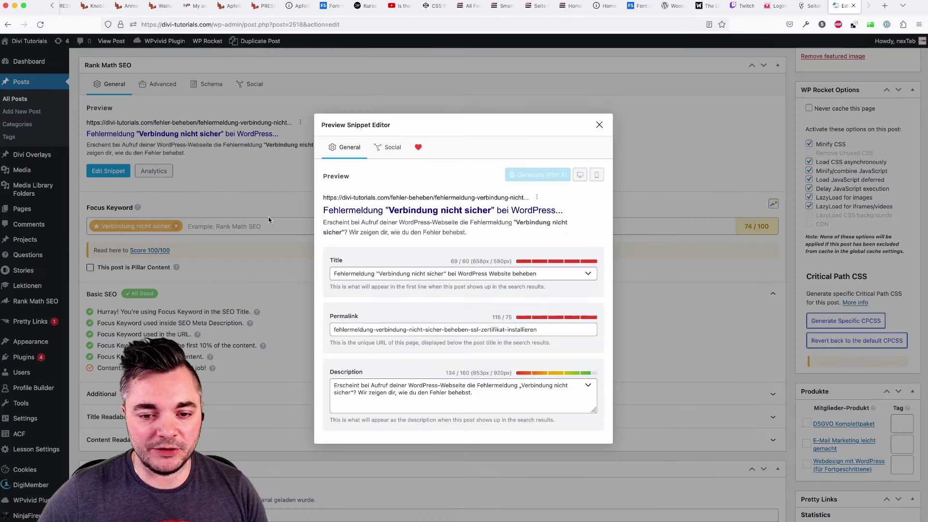
- Shorten the post's SEO title by removing the word "Website"
{"action": "left_click_drag", "start_coordinate": [334, 273], "coordinate": [538, 274]}
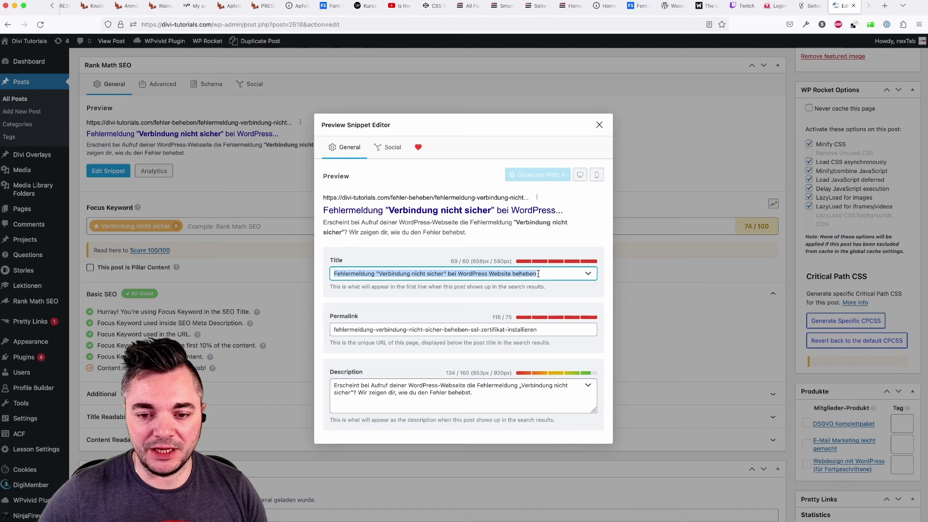
{"action": "left_click", "coordinate": [508, 274]}
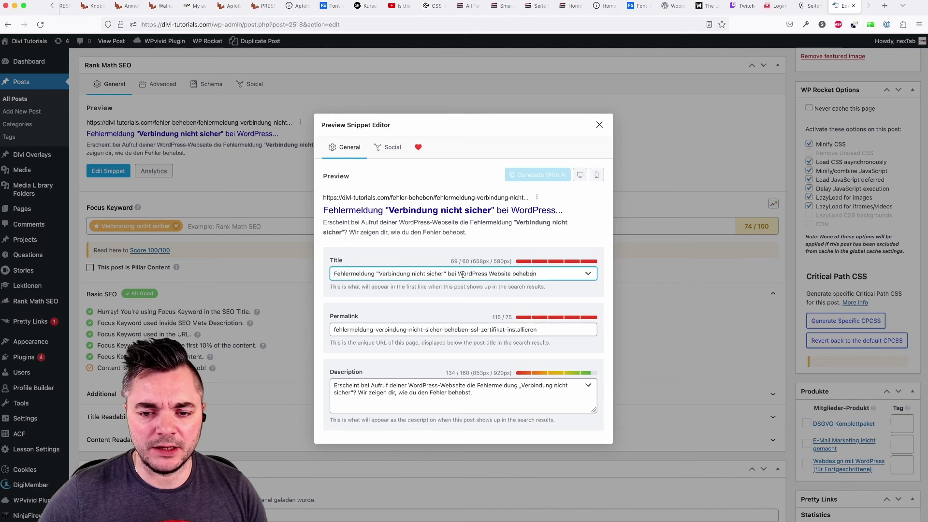
{"action": "double_click", "coordinate": [501, 273]}
{"action": "key", "text": "BackSpace"}
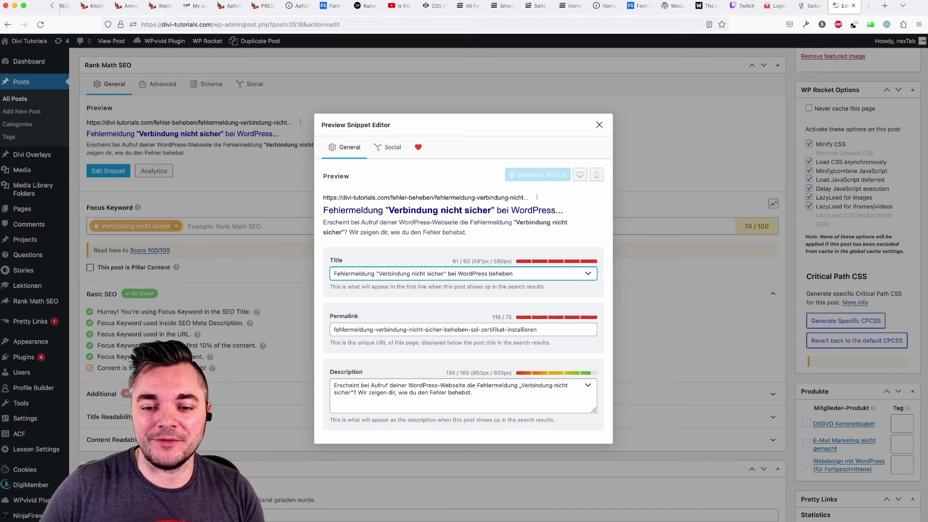
- Try "vermeiden" as the last word of the SEO title and restore "beheben" in its place
{"action": "double_click", "coordinate": [500, 274]}
{"action": "type", "text": "vermeiden"}
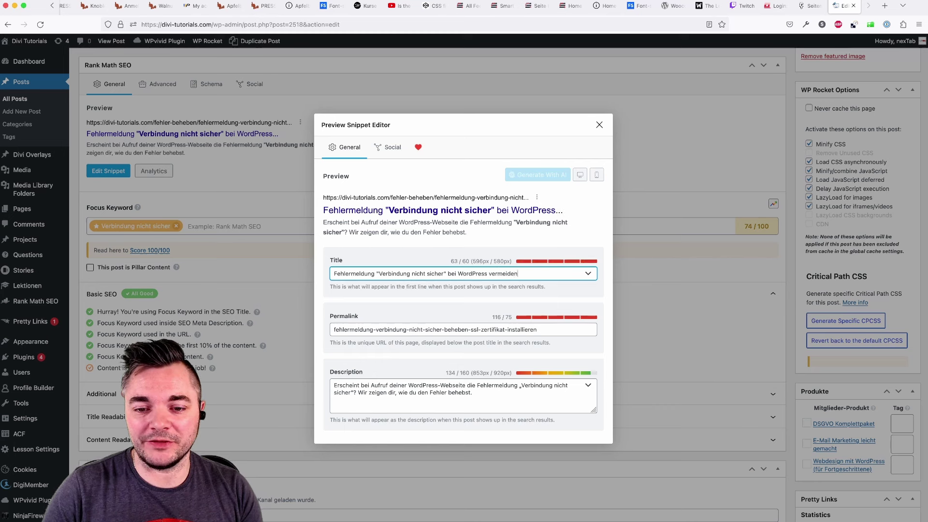
{"action": "key", "text": "shift+alt+Left"}
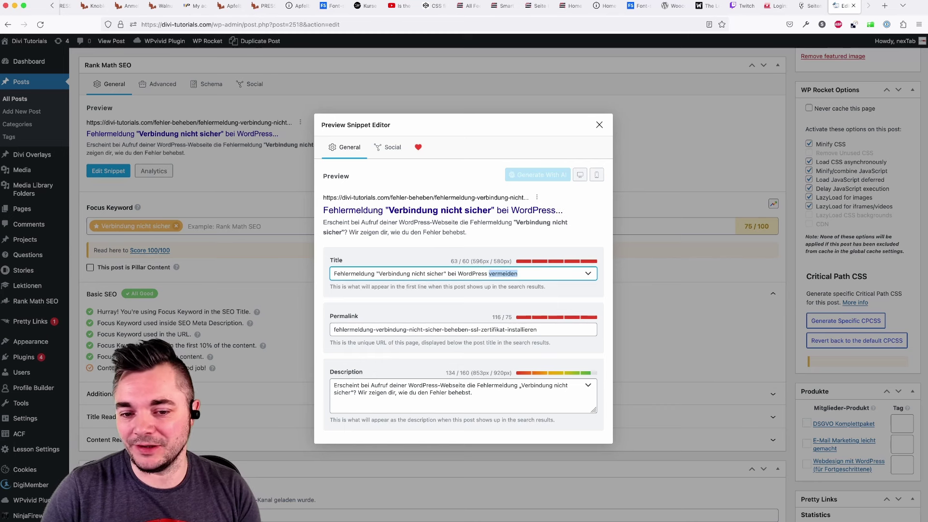
{"action": "type", "text": "beheben"}
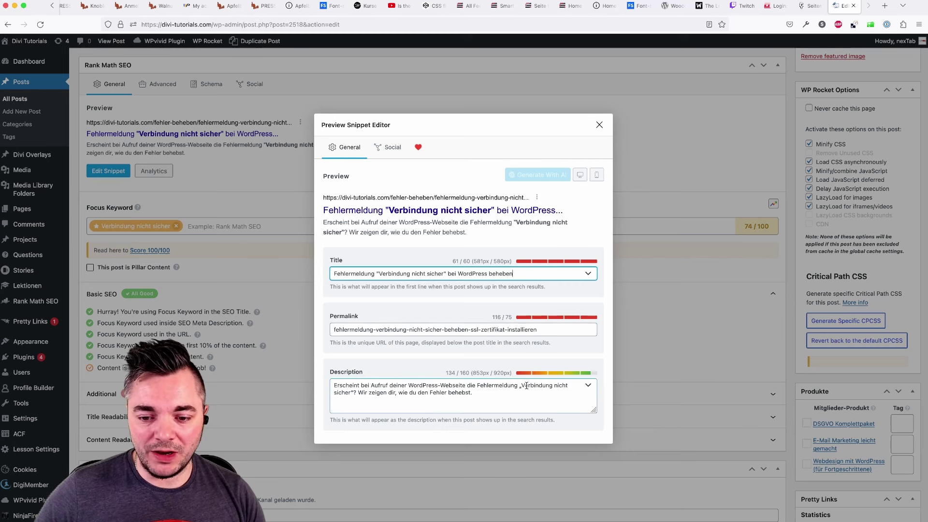
- Examine how the focus keyword "Verbindung nicht sicher" is used in the snippet description
{"action": "left_click_drag", "start_coordinate": [522, 386], "coordinate": [345, 391]}
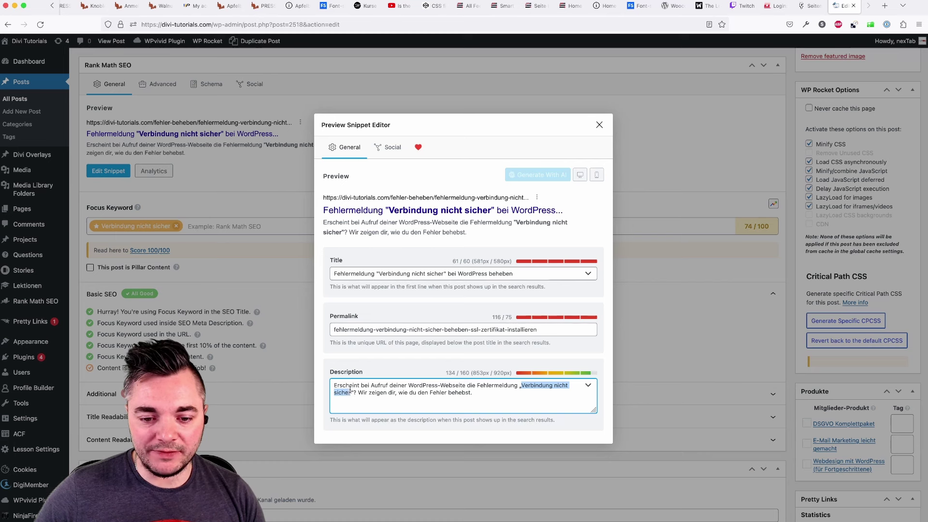
{"action": "left_click", "coordinate": [511, 398]}
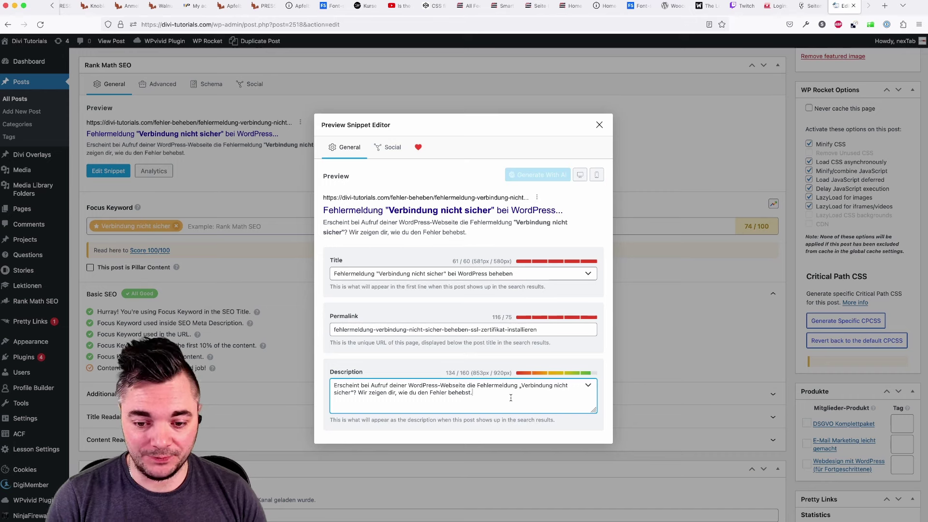
- Shorten "Fehlermeldung" to "Fehler" at the start of the post's SEO title and close the snippet editor
{"action": "left_click", "coordinate": [349, 273]}
{"action": "key", "text": "shift+alt+Right"}
{"action": "key", "text": "BackSpace"}
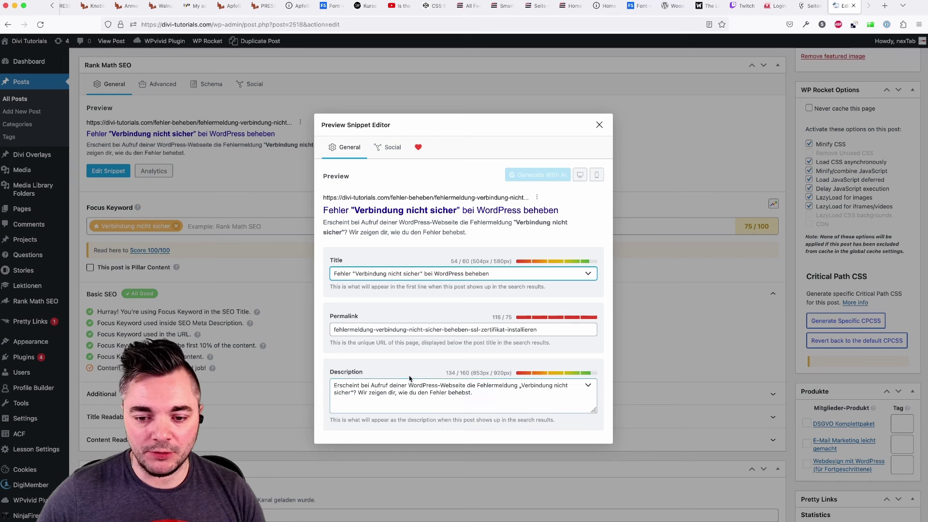
{"action": "double_click", "coordinate": [486, 385]}
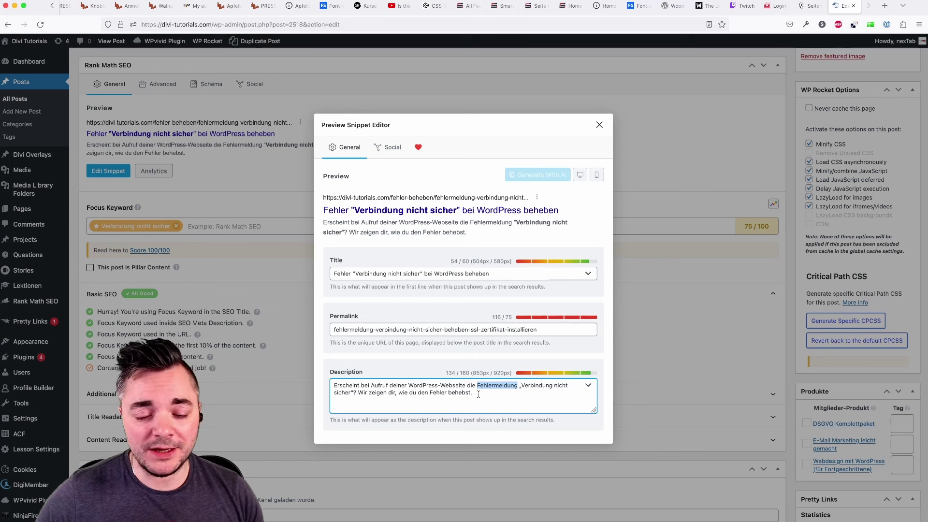
{"action": "left_click", "coordinate": [599, 125]}
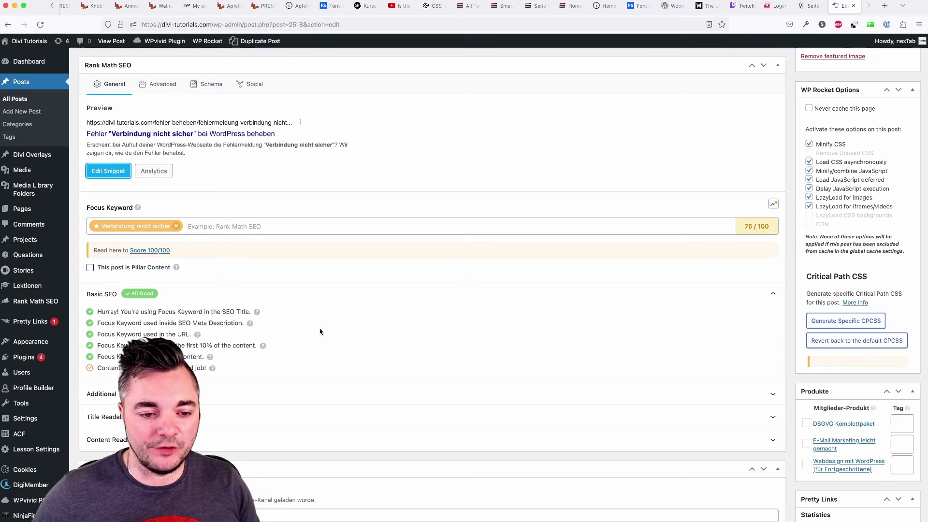
- Review the Basic SEO checks for the focus keyword in the title and the content length
{"action": "scroll", "coordinate": [320, 332], "scroll_direction": "down", "scroll_amount": 4}
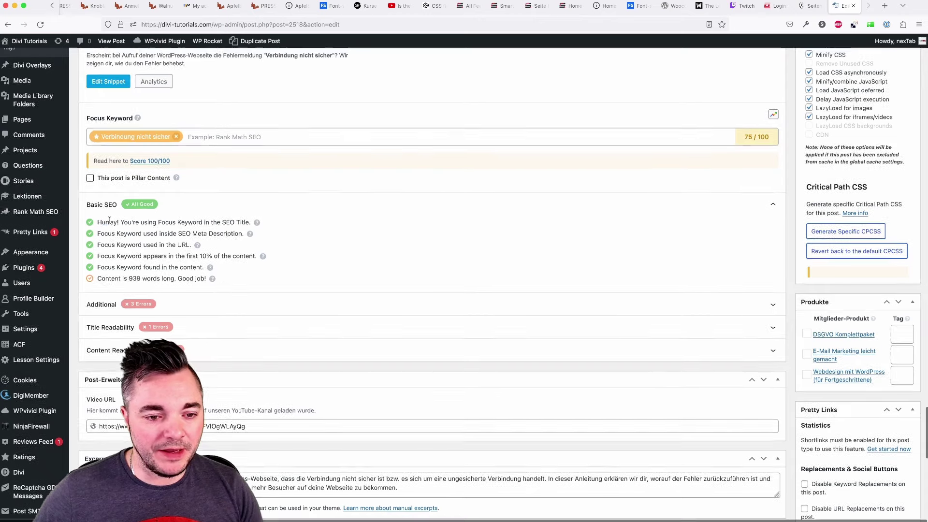
{"action": "left_click_drag", "start_coordinate": [101, 217], "coordinate": [218, 218]}
{"action": "left_click_drag", "start_coordinate": [101, 274], "coordinate": [183, 275]}
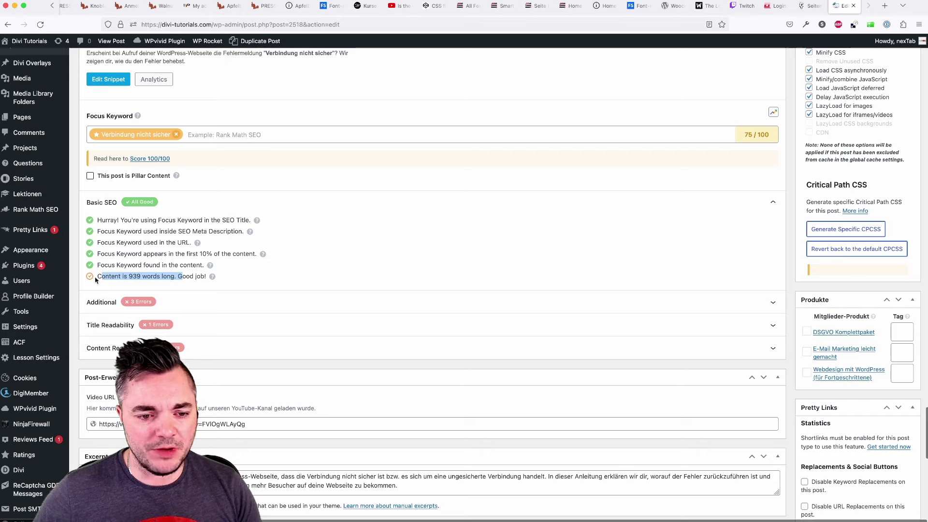
- Expand the Additional SEO checks and examine the keyword density result for the post
{"action": "left_click", "coordinate": [203, 306]}
{"action": "scroll", "coordinate": [183, 301], "scroll_direction": "down", "scroll_amount": 3}
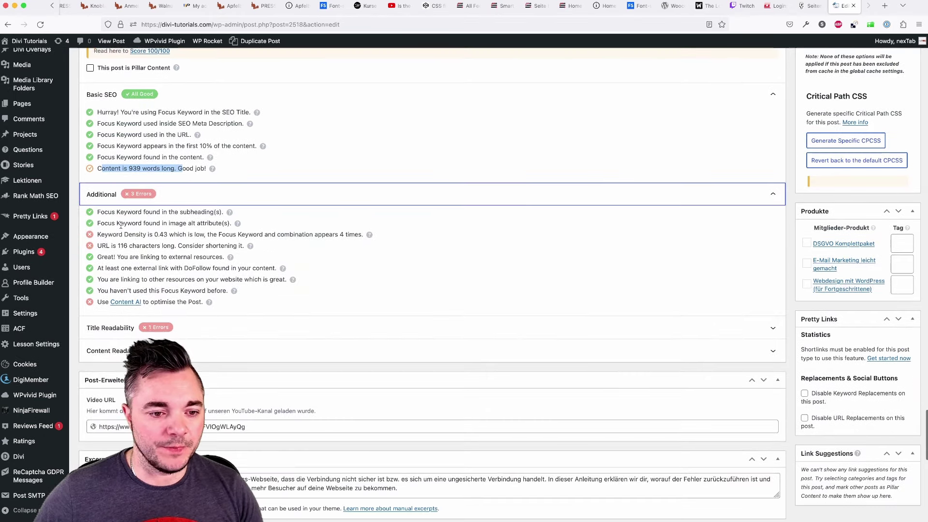
{"action": "left_click", "coordinate": [99, 235]}
{"action": "left_click_drag", "start_coordinate": [99, 235], "coordinate": [181, 236]}
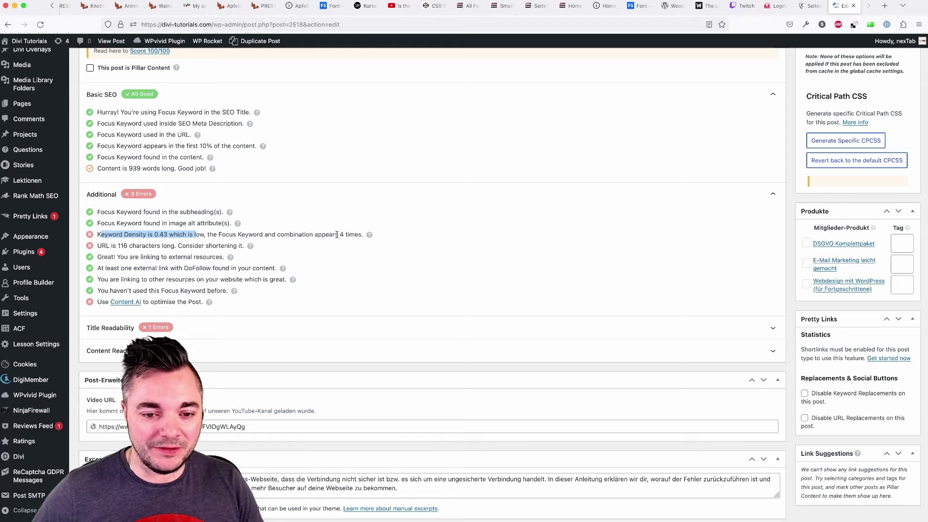
{"action": "left_click_drag", "start_coordinate": [337, 235], "coordinate": [355, 235]}
- Preview the post and examine where the focus keyword "Verbindung nicht sicher" occurs in its heading, intro and body text
{"action": "scroll", "coordinate": [463, 244], "scroll_direction": "up", "scroll_amount": 20}
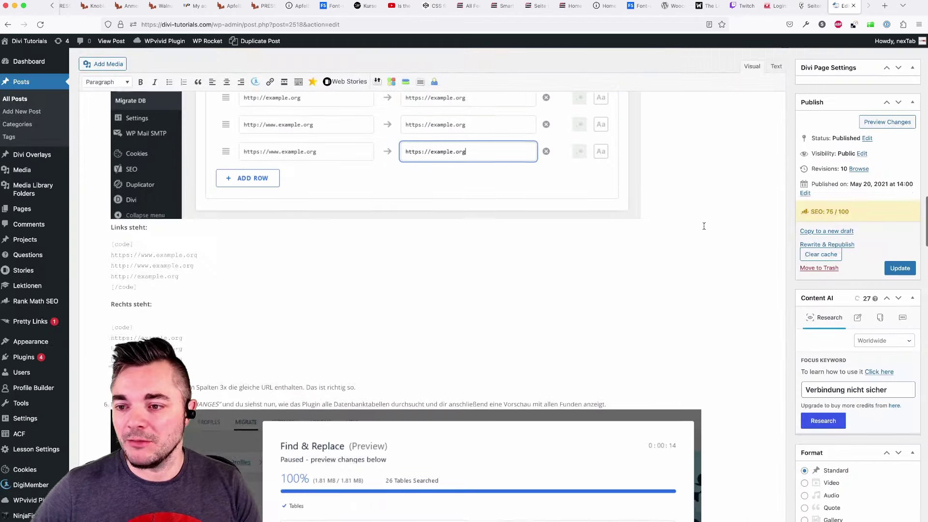
{"action": "left_click", "coordinate": [877, 123]}
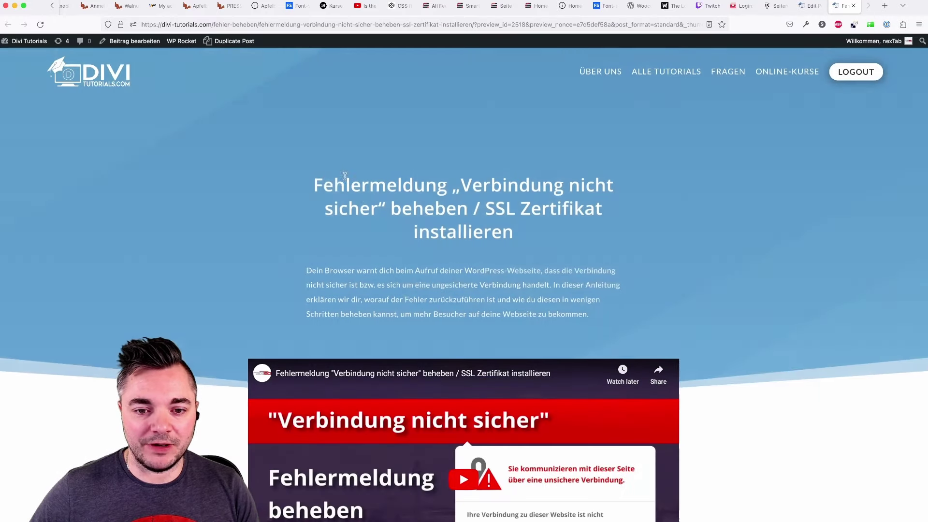
{"action": "left_click_drag", "start_coordinate": [322, 182], "coordinate": [515, 203]}
{"action": "scroll", "coordinate": [492, 227], "scroll_direction": "down", "scroll_amount": 3}
{"action": "left_click", "coordinate": [499, 190]}
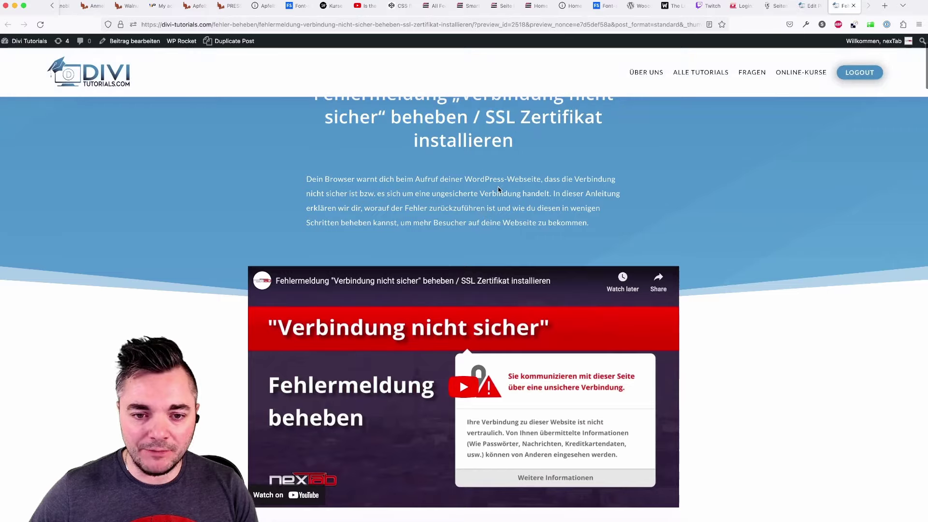
{"action": "left_click_drag", "start_coordinate": [575, 179], "coordinate": [342, 192]}
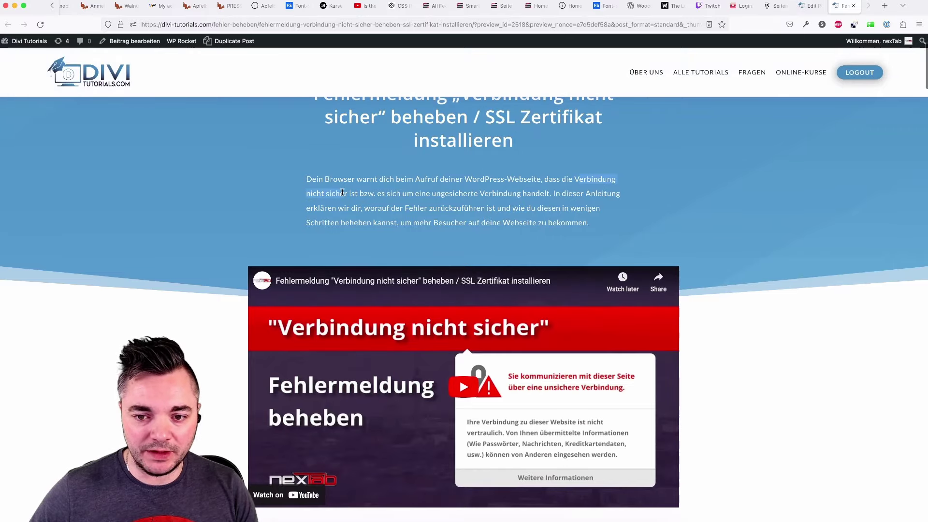
{"action": "scroll", "coordinate": [345, 239], "scroll_direction": "down", "scroll_amount": 10}
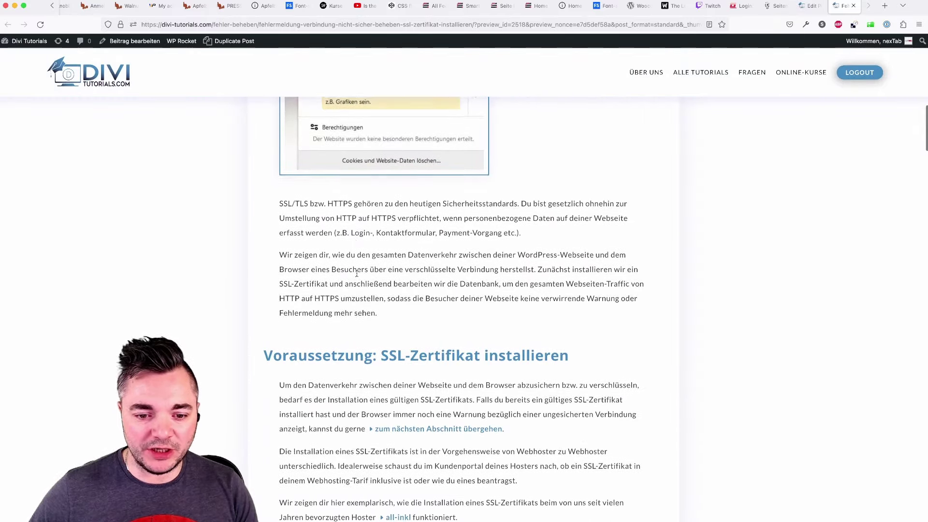
{"action": "scroll", "coordinate": [357, 274], "scroll_direction": "down", "scroll_amount": 5}
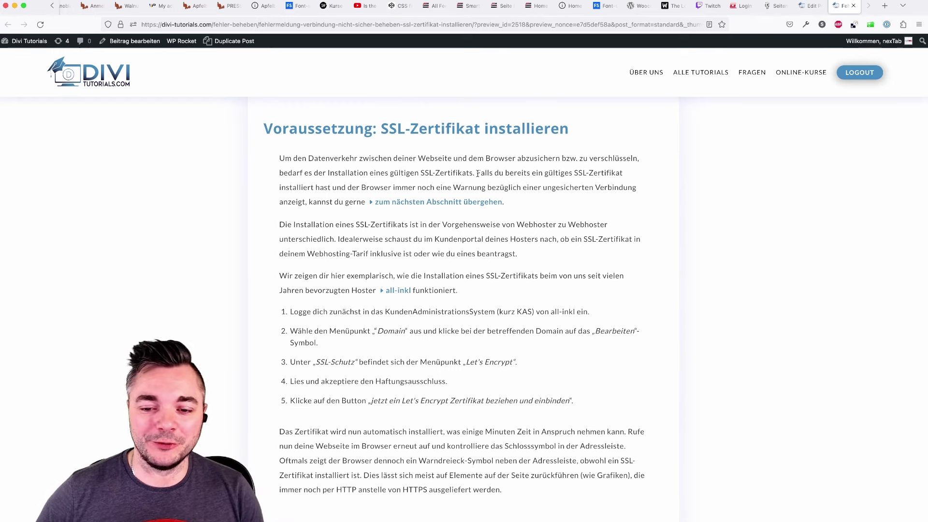
- Return to the post editor and review the URL length check in the Additional SEO results
{"action": "key", "text": "ctrl+shift+Tab"}
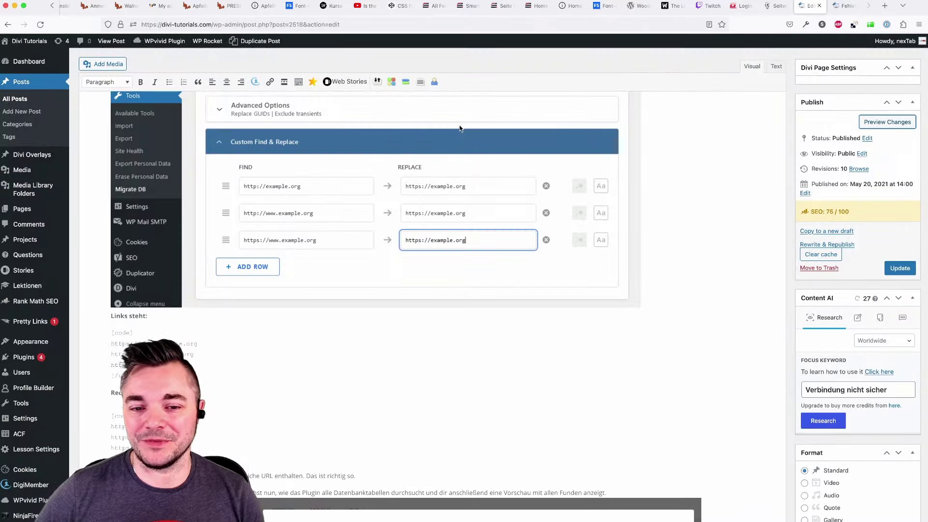
{"action": "scroll", "coordinate": [416, 277], "scroll_direction": "down", "scroll_amount": 15}
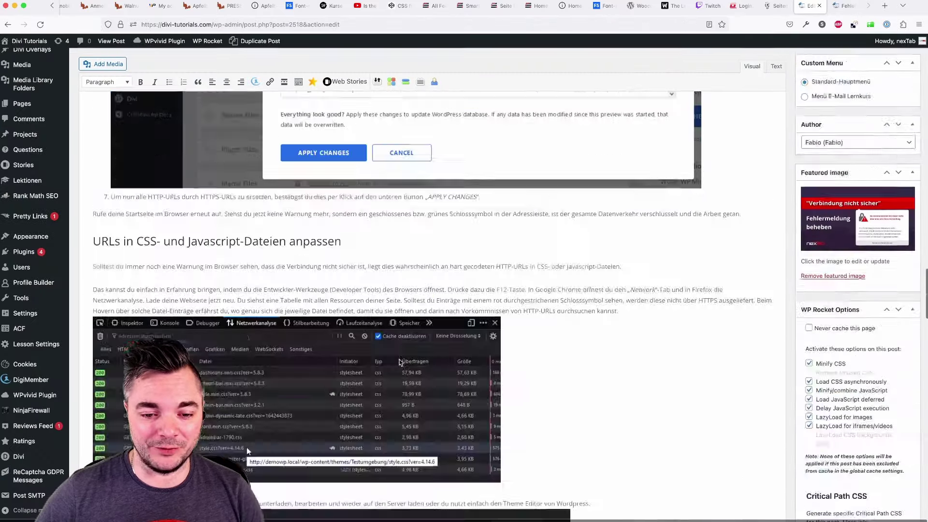
{"action": "scroll", "coordinate": [407, 340], "scroll_direction": "down", "scroll_amount": 20}
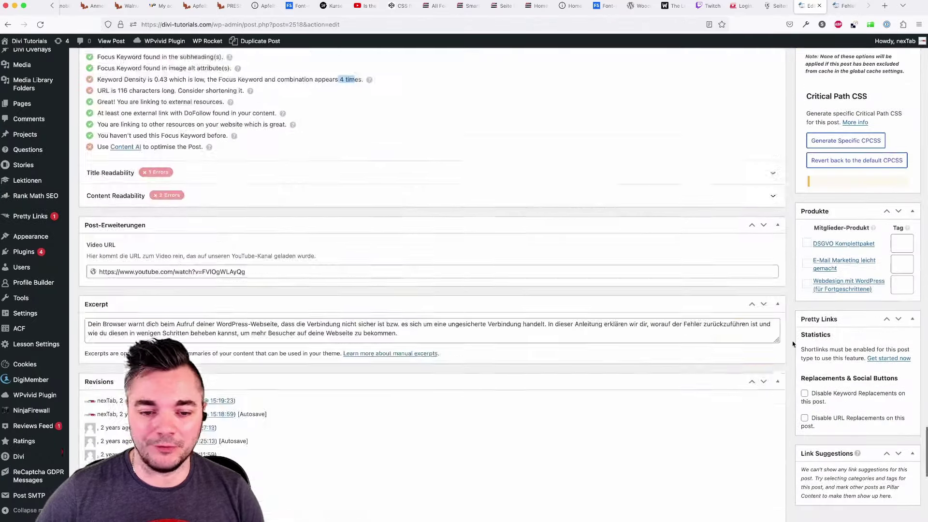
{"action": "scroll", "coordinate": [793, 343], "scroll_direction": "up", "scroll_amount": 8}
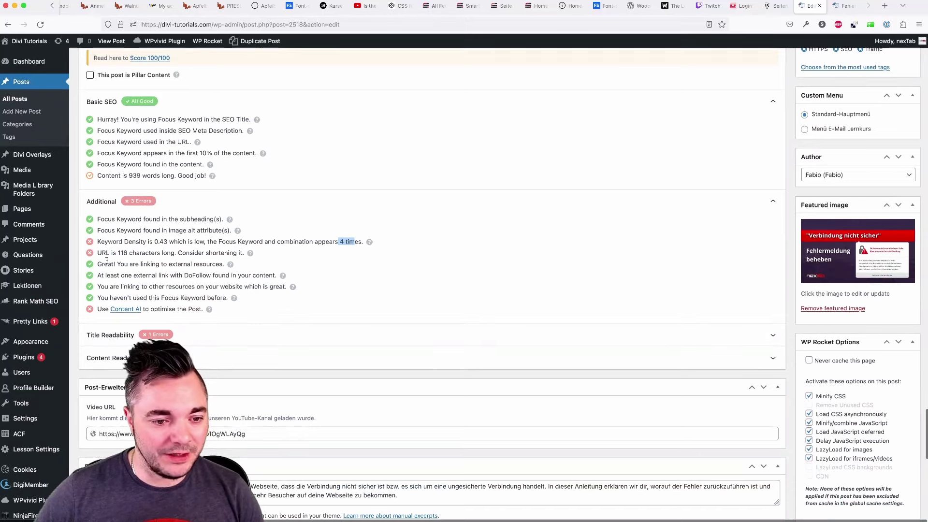
{"action": "left_click_drag", "start_coordinate": [102, 255], "coordinate": [224, 254]}
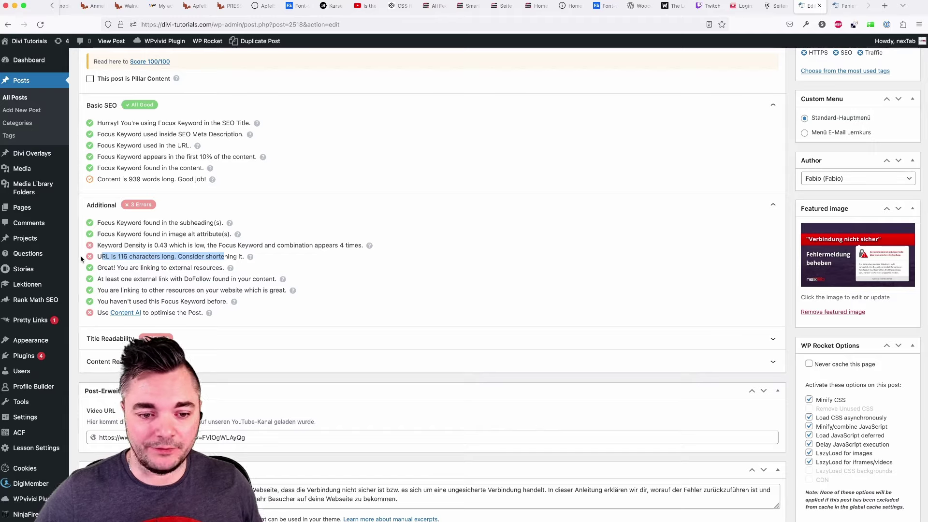
- Expand the Title Readability checks and review the ones on numbers and power words in the SEO title
{"action": "scroll", "coordinate": [211, 229], "scroll_direction": "down", "scroll_amount": 5}
{"action": "left_click", "coordinate": [210, 230]}
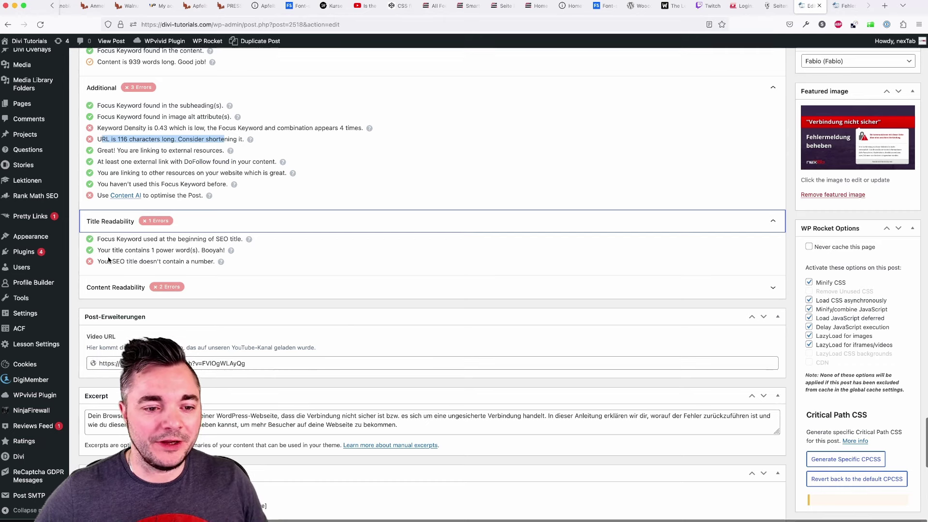
{"action": "left_click_drag", "start_coordinate": [100, 261], "coordinate": [185, 260]}
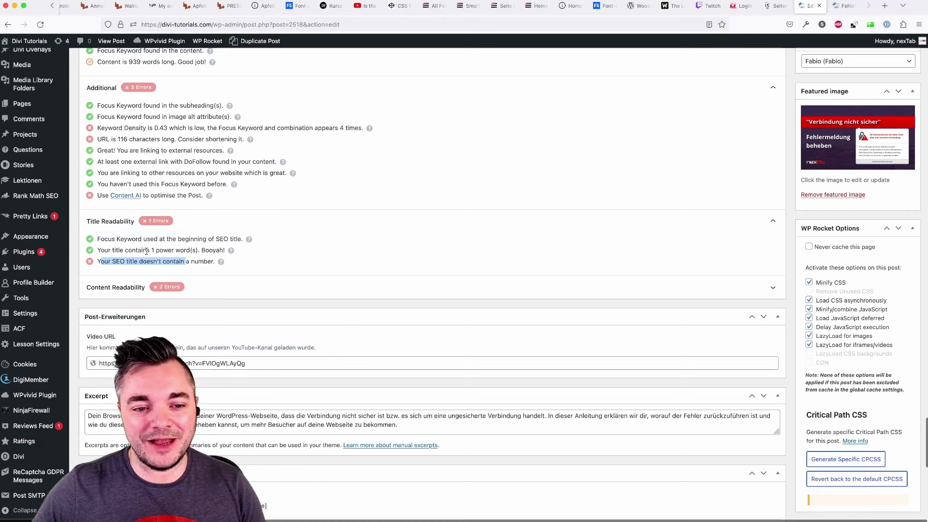
{"action": "left_click_drag", "start_coordinate": [157, 251], "coordinate": [194, 251]}
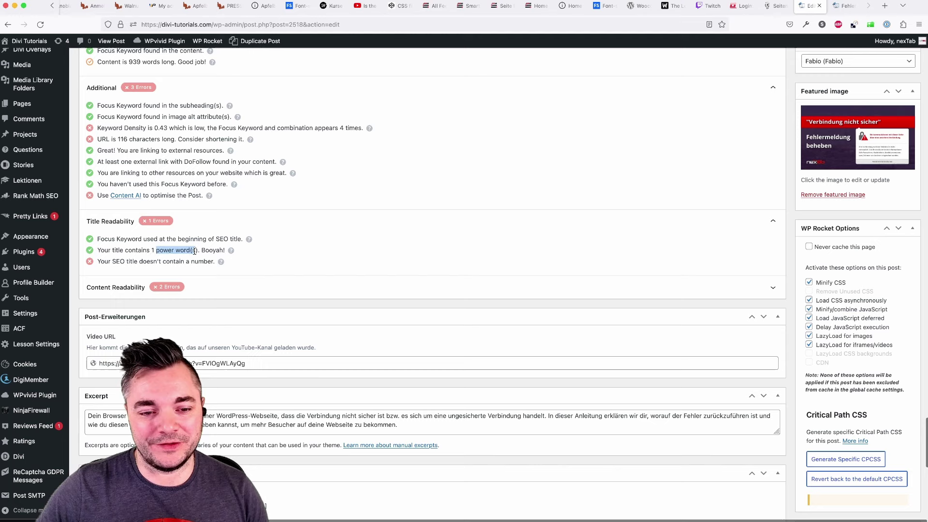
- Open Rank Math's help on the power word check, follow its power words guide and go to the Seductive Power Words section
{"action": "left_click", "coordinate": [230, 252]}
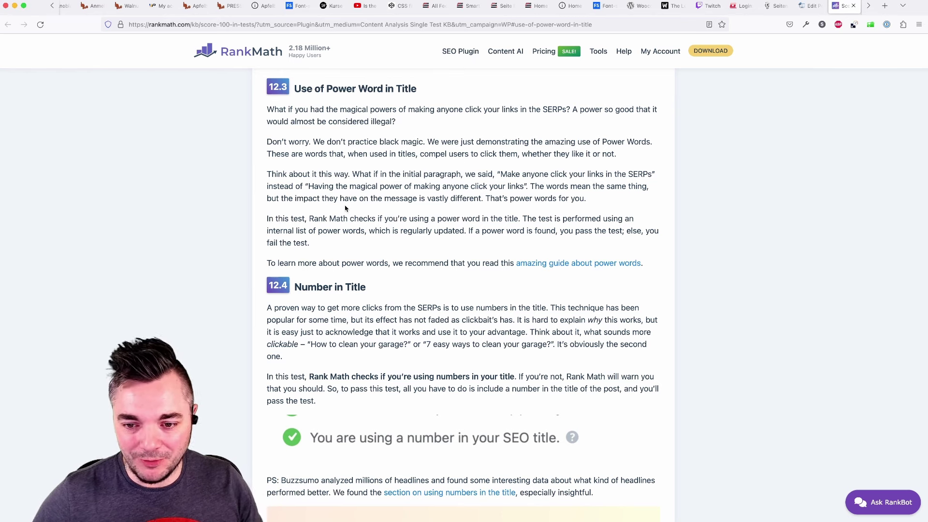
{"action": "left_click", "coordinate": [569, 267]}
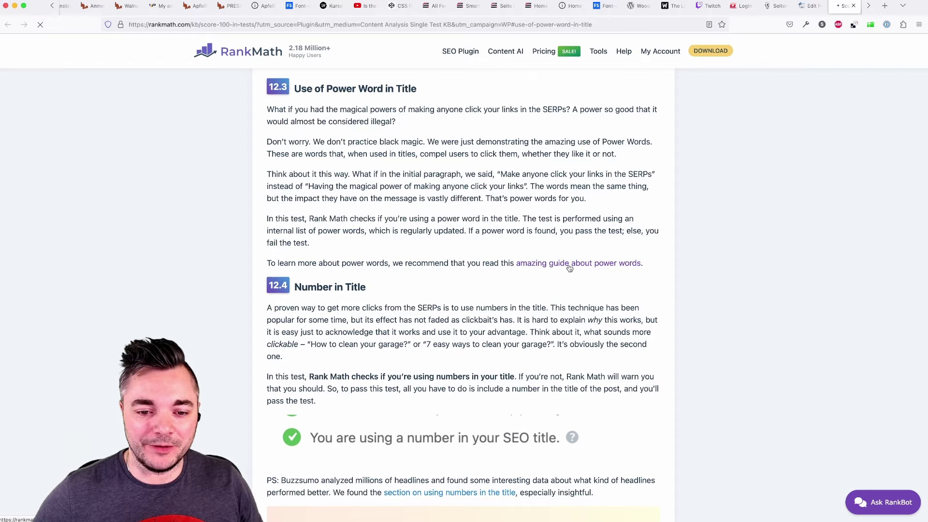
{"action": "scroll", "coordinate": [453, 270], "scroll_direction": "down", "scroll_amount": 4}
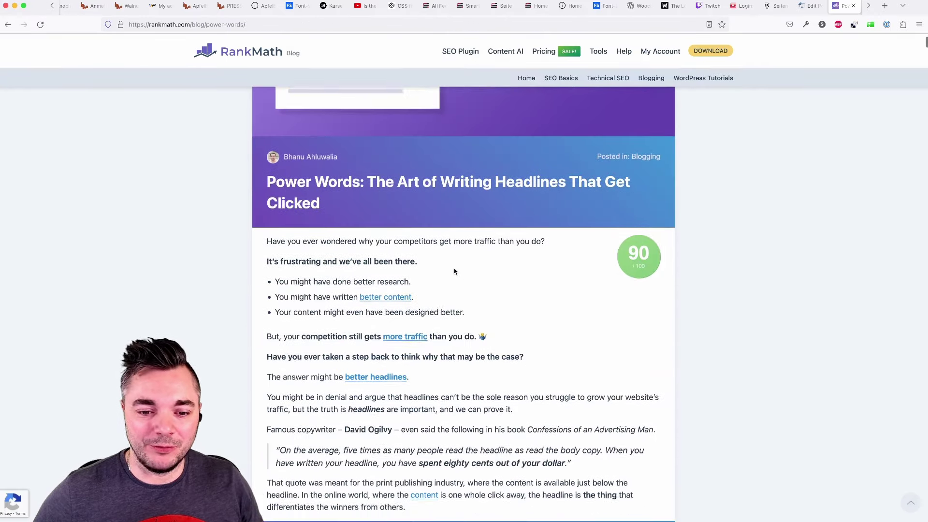
{"action": "scroll", "coordinate": [454, 271], "scroll_direction": "down", "scroll_amount": 10}
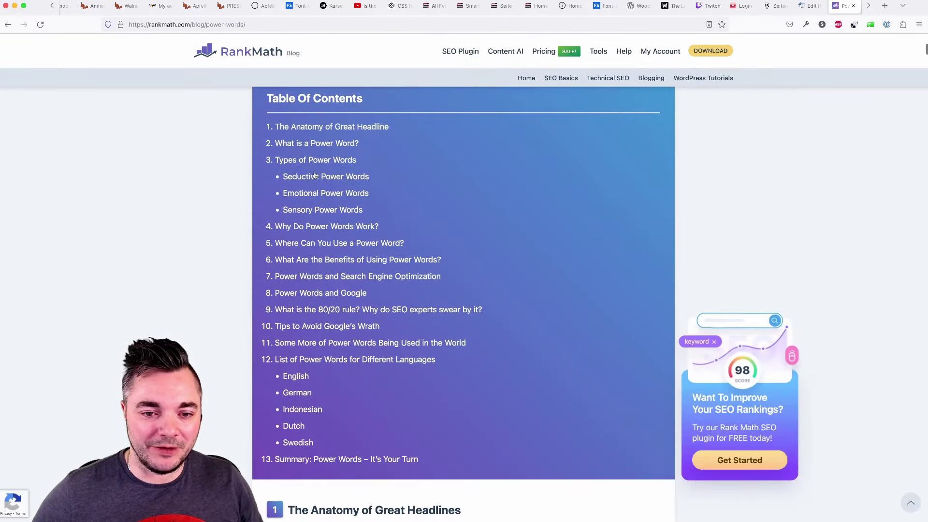
{"action": "left_click", "coordinate": [312, 176]}
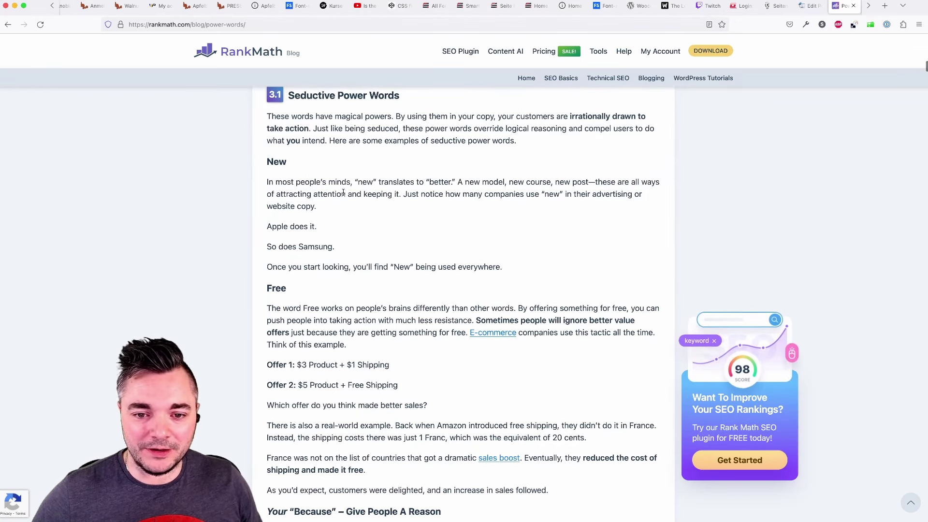
- Read the guide's explanations of "New" and "Free" as seductive power words
{"action": "left_click_drag", "start_coordinate": [354, 183], "coordinate": [371, 182]}
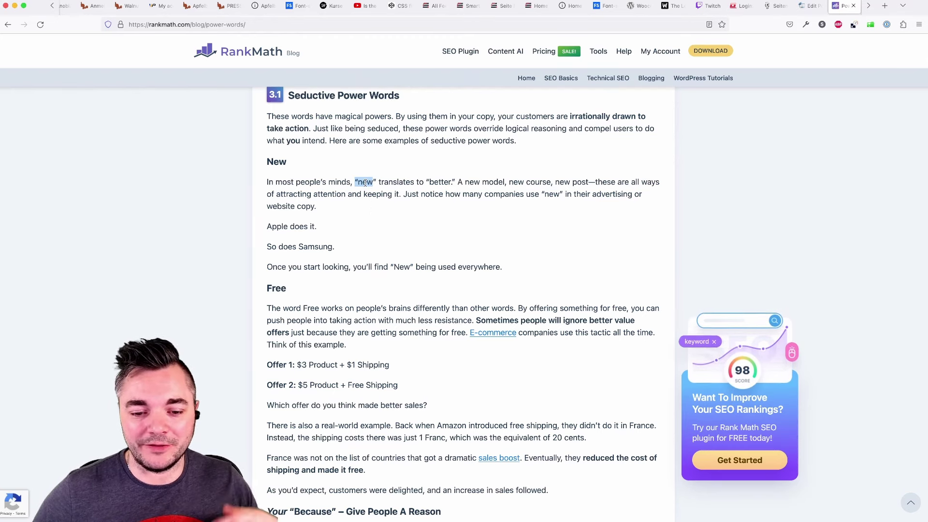
{"action": "scroll", "coordinate": [366, 187], "scroll_direction": "down", "scroll_amount": 3}
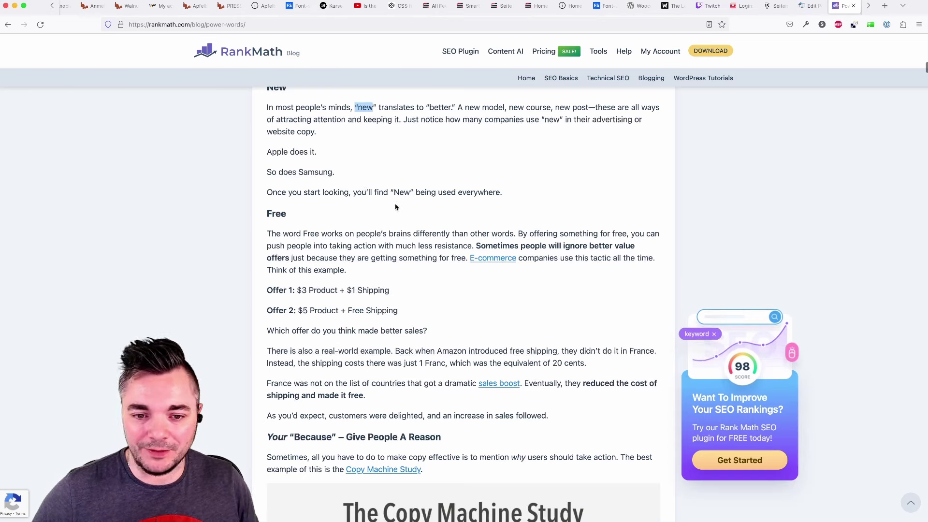
{"action": "scroll", "coordinate": [395, 207], "scroll_direction": "down", "scroll_amount": 2}
{"action": "double_click", "coordinate": [310, 176]}
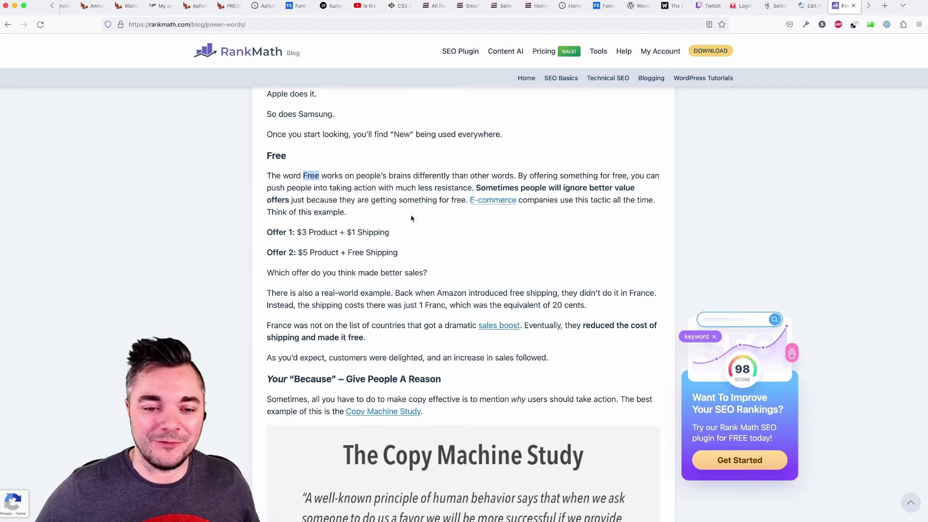
- Read the guide's Copy Machine Study, including its chart and the three example questions asked in the experiment
{"action": "scroll", "coordinate": [459, 229], "scroll_direction": "down", "scroll_amount": 4}
{"action": "scroll", "coordinate": [376, 268], "scroll_direction": "down", "scroll_amount": 4}
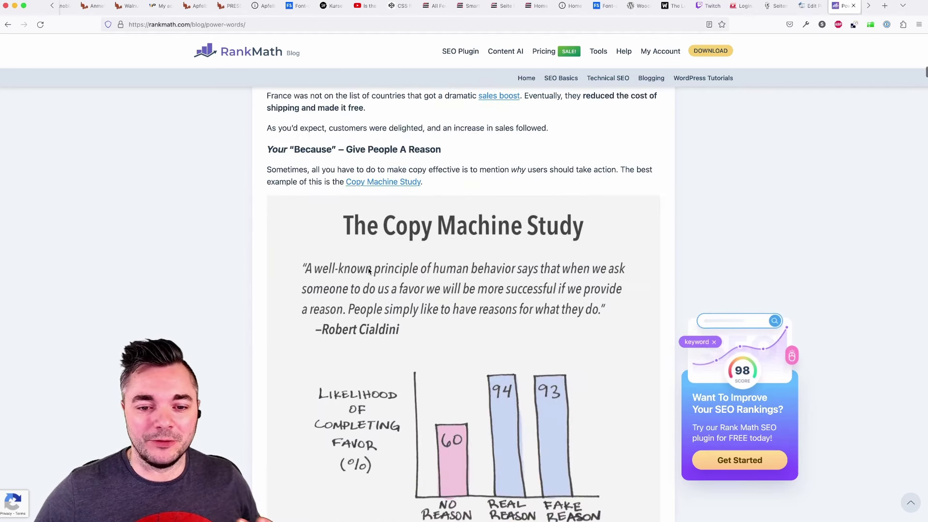
{"action": "scroll", "coordinate": [351, 254], "scroll_direction": "down", "scroll_amount": 10}
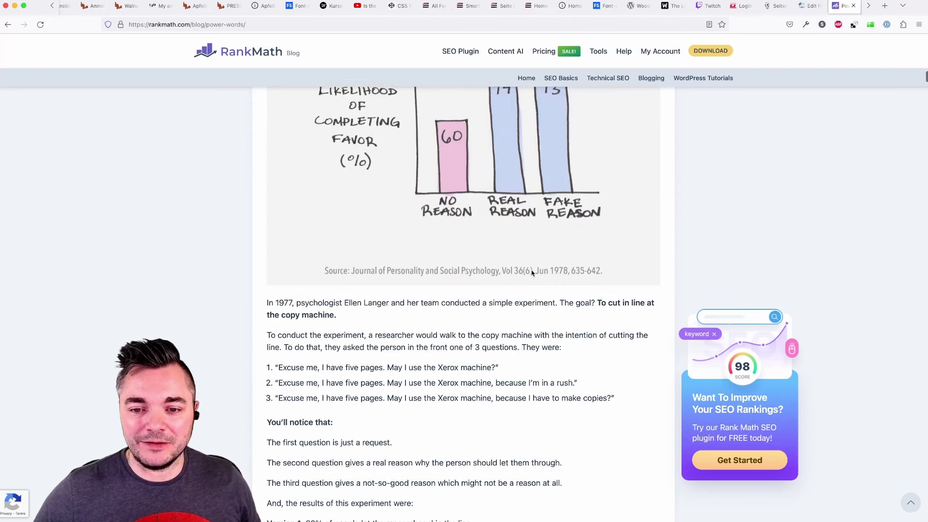
{"action": "scroll", "coordinate": [532, 269], "scroll_direction": "up", "scroll_amount": 5}
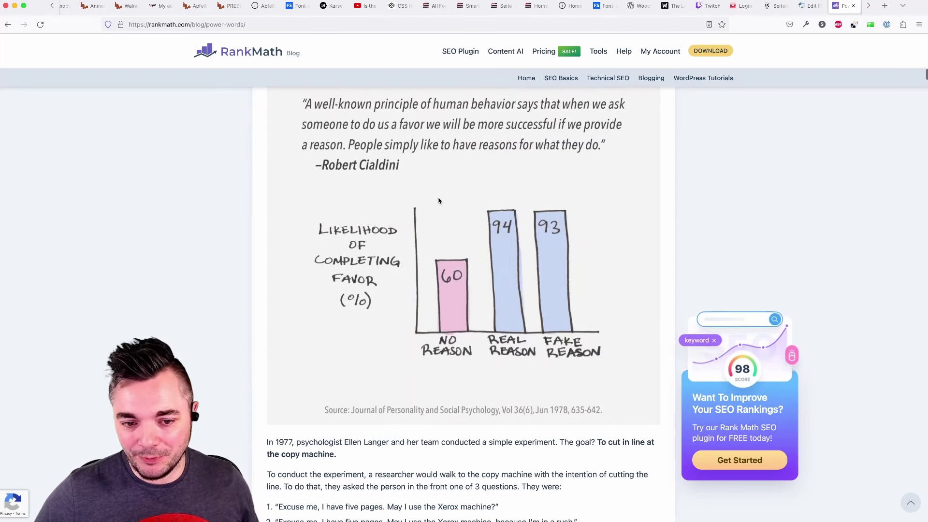
{"action": "scroll", "coordinate": [435, 201], "scroll_direction": "down", "scroll_amount": 6}
{"action": "scroll", "coordinate": [416, 208], "scroll_direction": "down", "scroll_amount": 4}
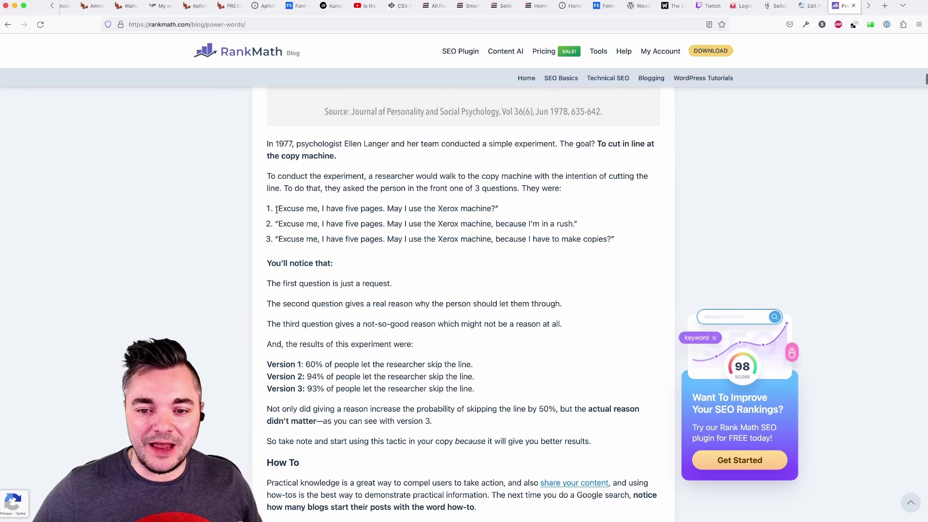
{"action": "left_click_drag", "start_coordinate": [277, 210], "coordinate": [460, 209]}
{"action": "left_click_drag", "start_coordinate": [280, 223], "coordinate": [577, 224]}
{"action": "left_click", "coordinate": [322, 236]}
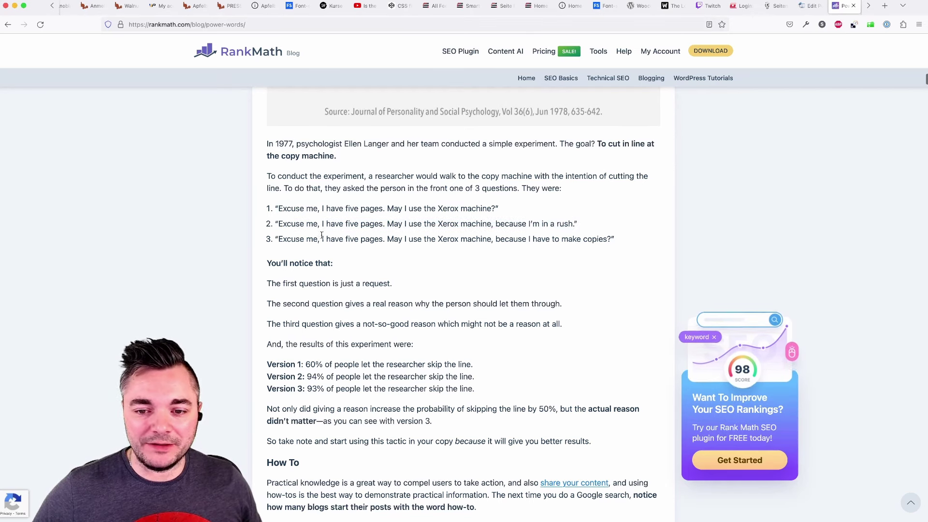
{"action": "left_click_drag", "start_coordinate": [283, 237], "coordinate": [604, 238]}
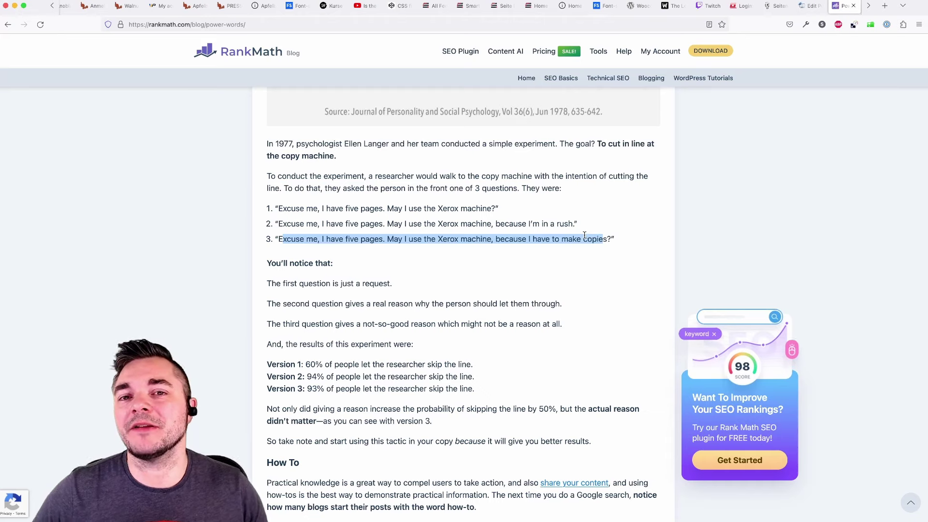
- Return to the post being edited and review the Title Readability check on numbers in the SEO title
{"action": "key", "text": "ctrl+shift+Tab"}
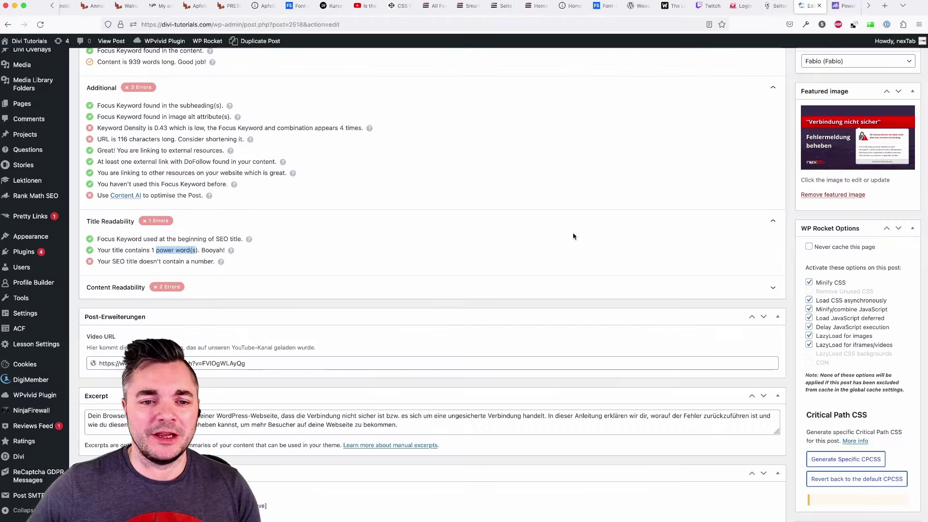
{"action": "scroll", "coordinate": [416, 273], "scroll_direction": "up", "scroll_amount": 10}
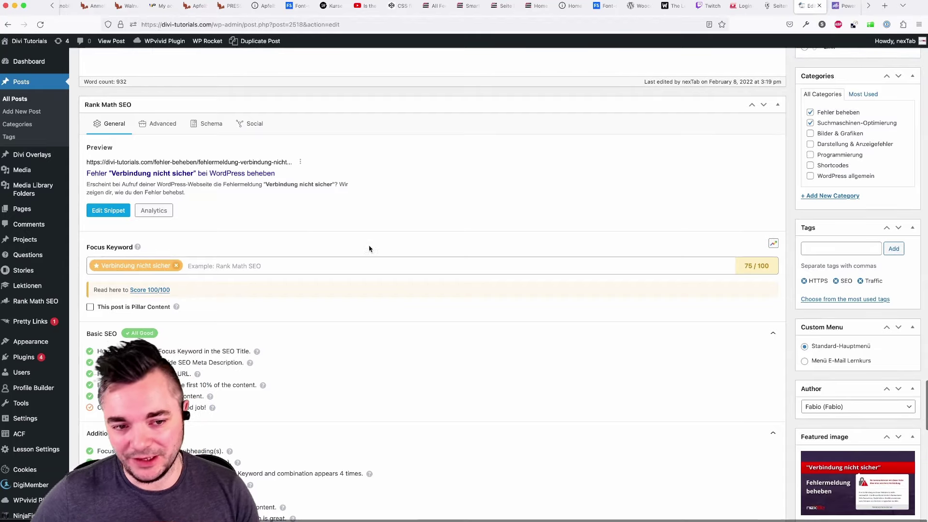
{"action": "scroll", "coordinate": [381, 266], "scroll_direction": "down", "scroll_amount": 10}
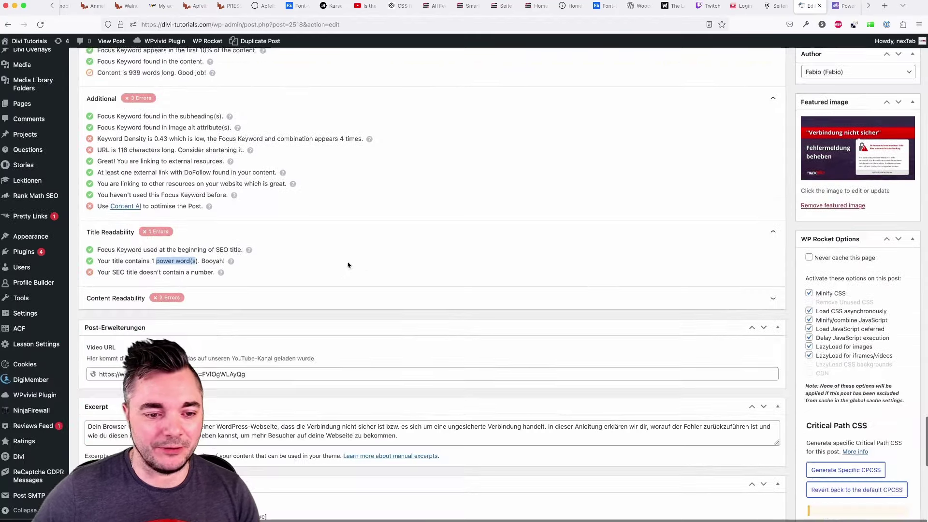
{"action": "left_click", "coordinate": [136, 268]}
{"action": "left_click_drag", "start_coordinate": [116, 272], "coordinate": [208, 273]}
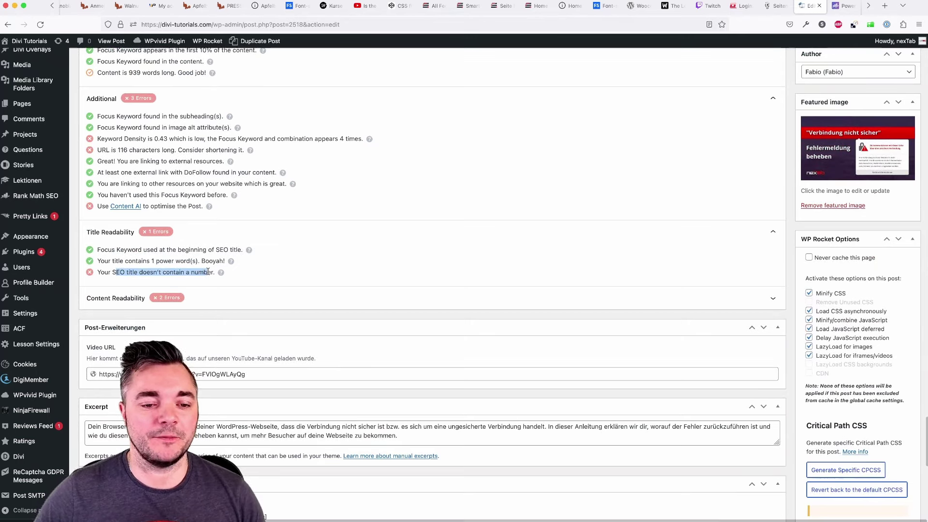
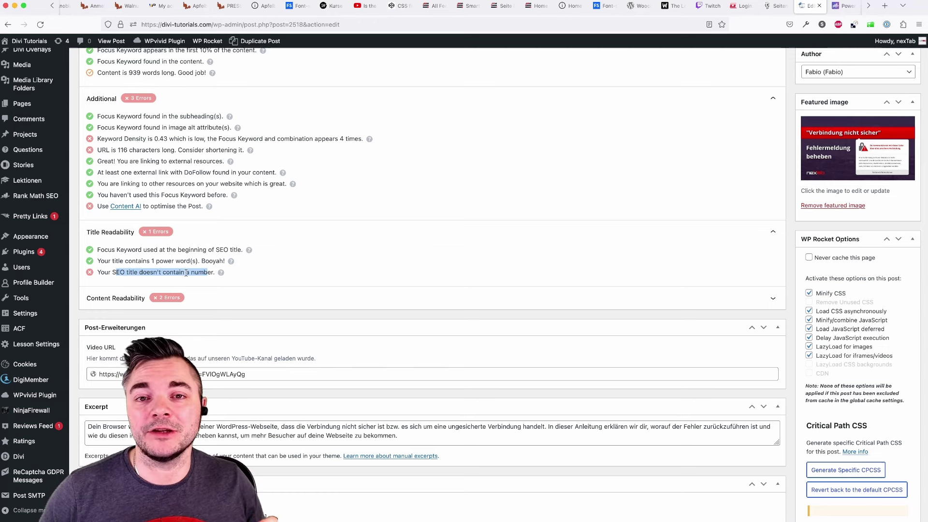
- Expand the Content Readability checks and review the ones on the table of contents plugin and paragraph length
{"action": "left_click", "coordinate": [225, 295]}
{"action": "scroll", "coordinate": [145, 270], "scroll_direction": "down", "scroll_amount": 2}
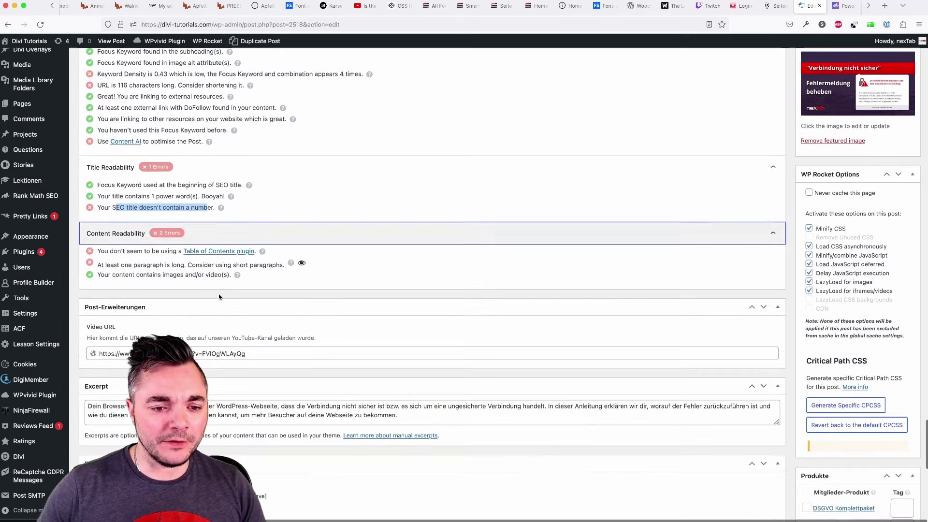
{"action": "left_click_drag", "start_coordinate": [111, 251], "coordinate": [273, 252]}
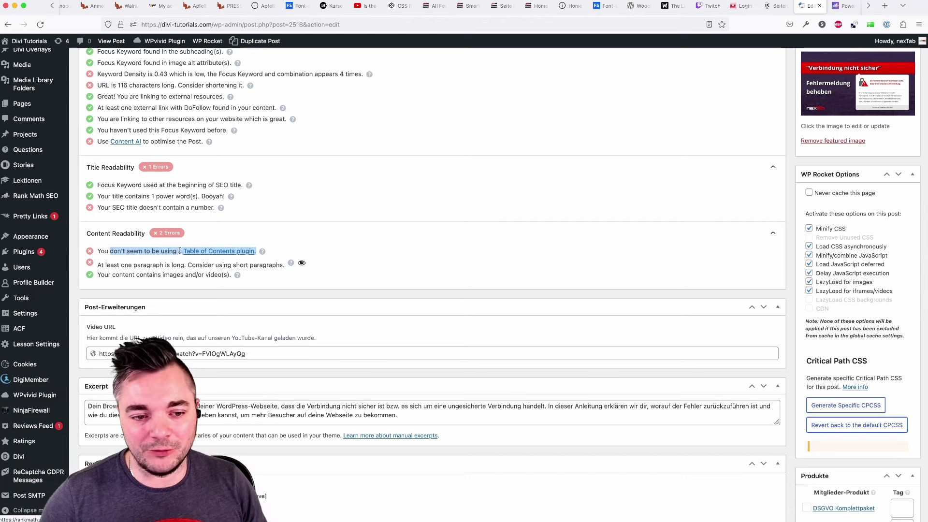
{"action": "left_click_drag", "start_coordinate": [118, 266], "coordinate": [163, 266]}
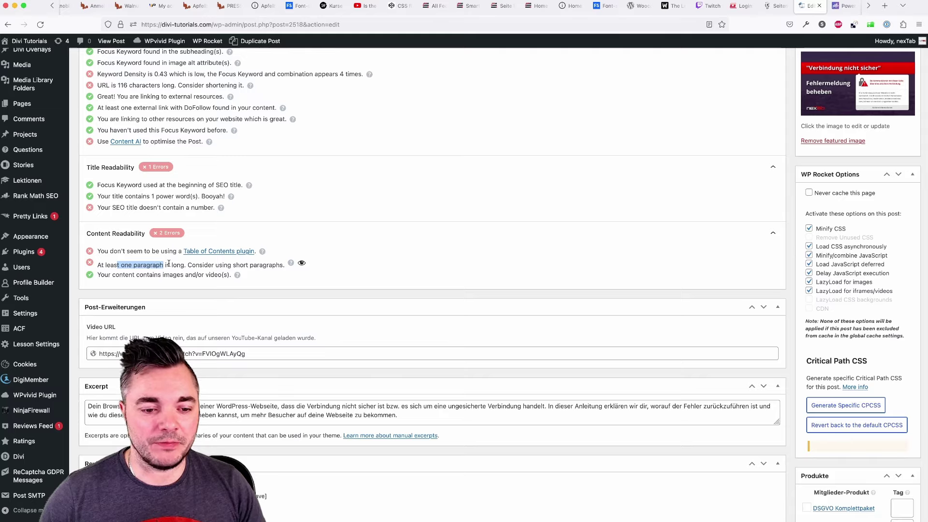
{"action": "scroll", "coordinate": [312, 254], "scroll_direction": "down", "scroll_amount": 3}
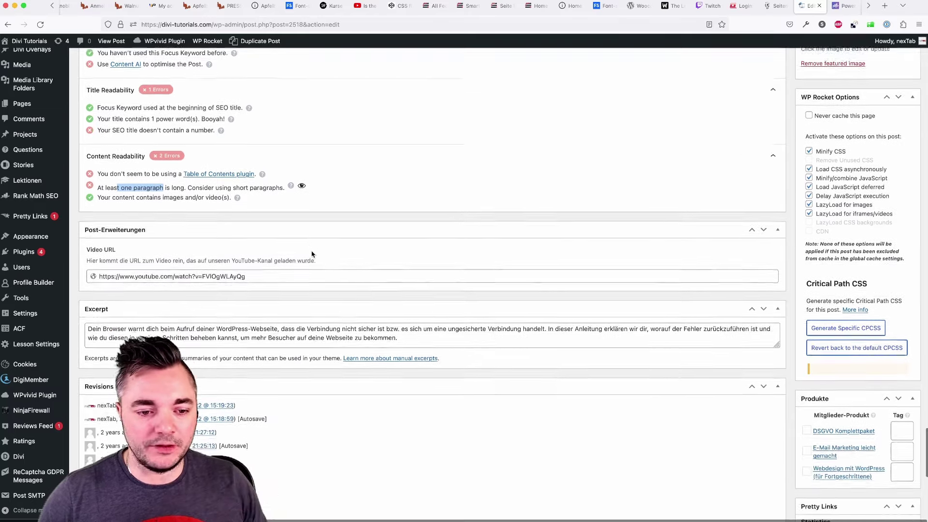
{"action": "scroll", "coordinate": [312, 255], "scroll_direction": "down", "scroll_amount": 2}
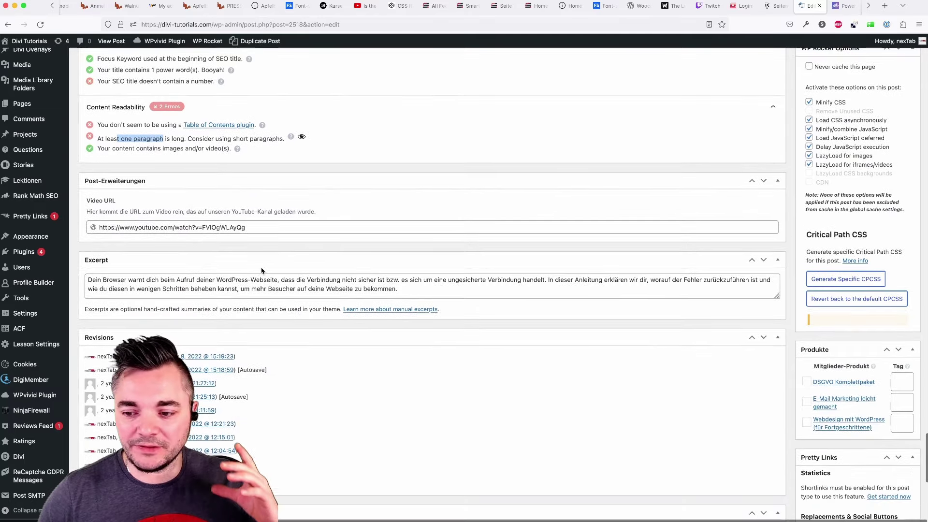
- Go back over the post's Rank Math checks up to its snippet preview, focus keyword and SEO score
{"action": "scroll", "coordinate": [292, 281], "scroll_direction": "up", "scroll_amount": 7}
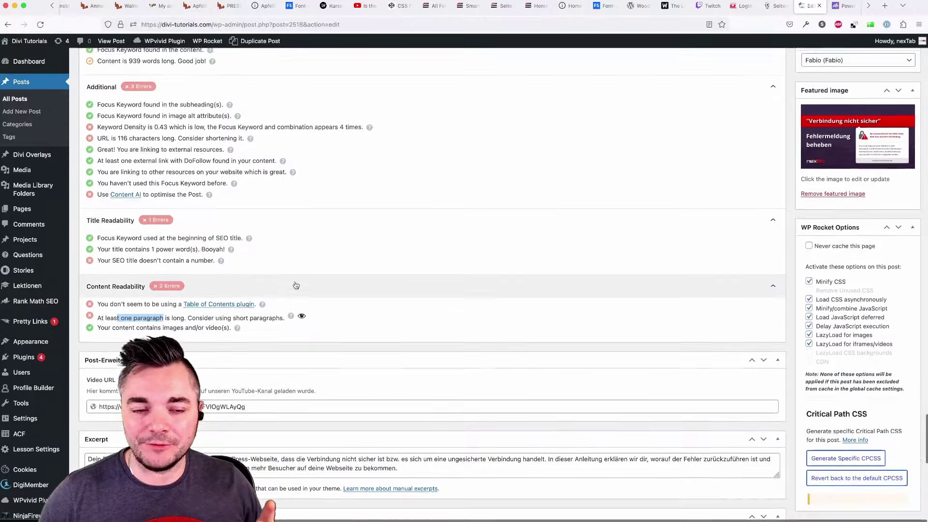
{"action": "scroll", "coordinate": [296, 285], "scroll_direction": "up", "scroll_amount": 5}
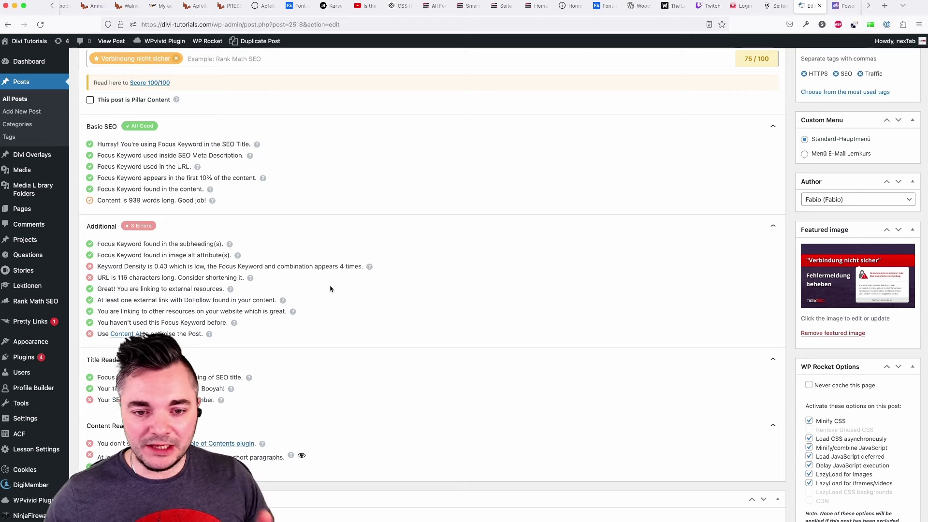
{"action": "scroll", "coordinate": [331, 289], "scroll_direction": "up", "scroll_amount": 10}
{"action": "scroll", "coordinate": [331, 289], "scroll_direction": "up", "scroll_amount": 2}
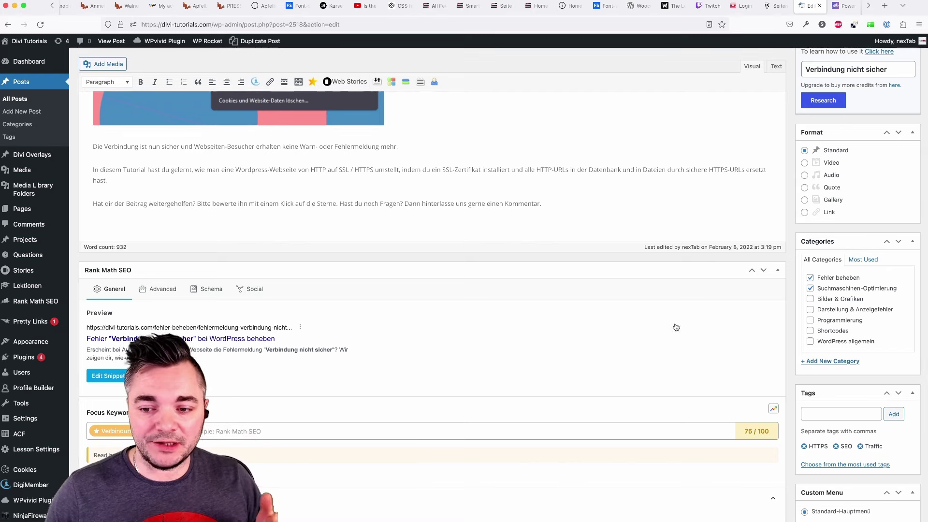
{"action": "scroll", "coordinate": [712, 362], "scroll_direction": "down", "scroll_amount": 5}
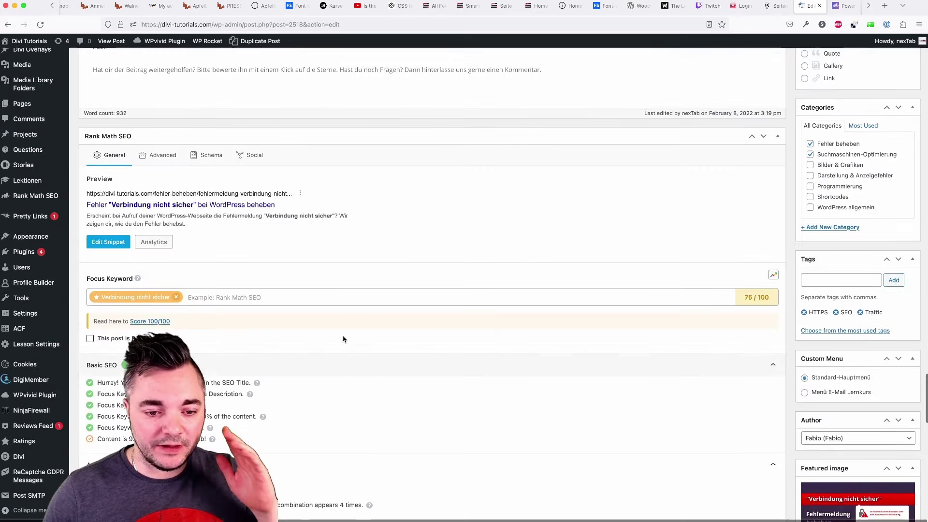